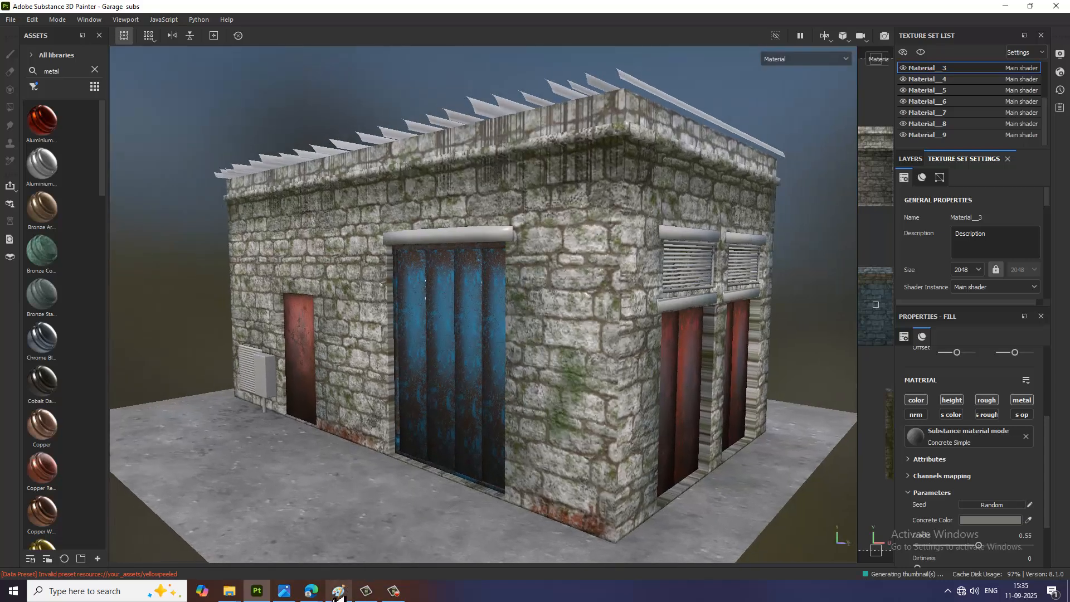
Step: Check the garage reference image and widen the asset library panel to show several materials per row
click(285, 593)
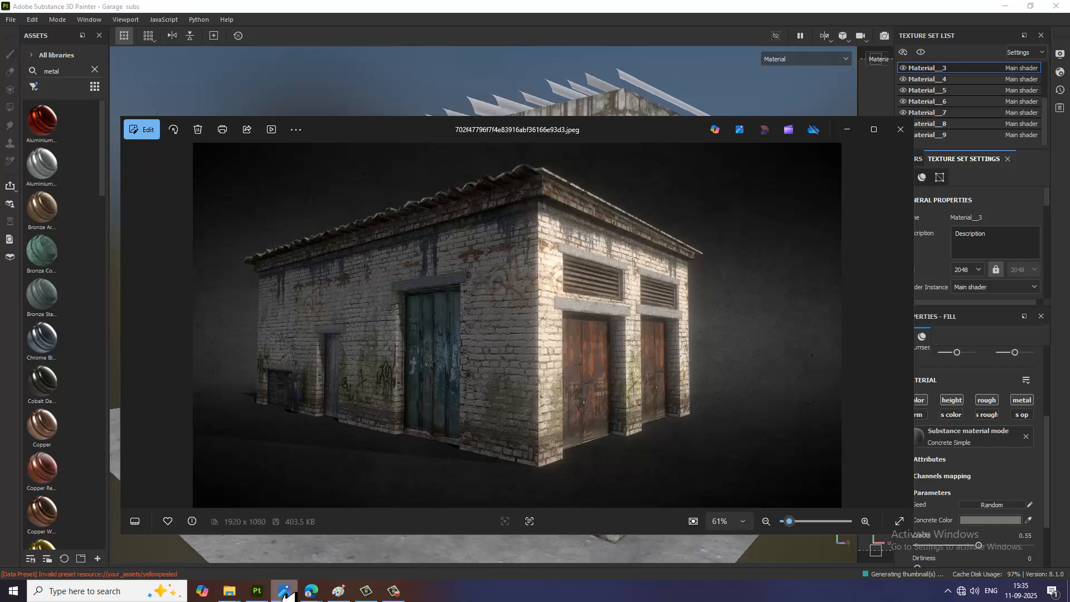
click(285, 593)
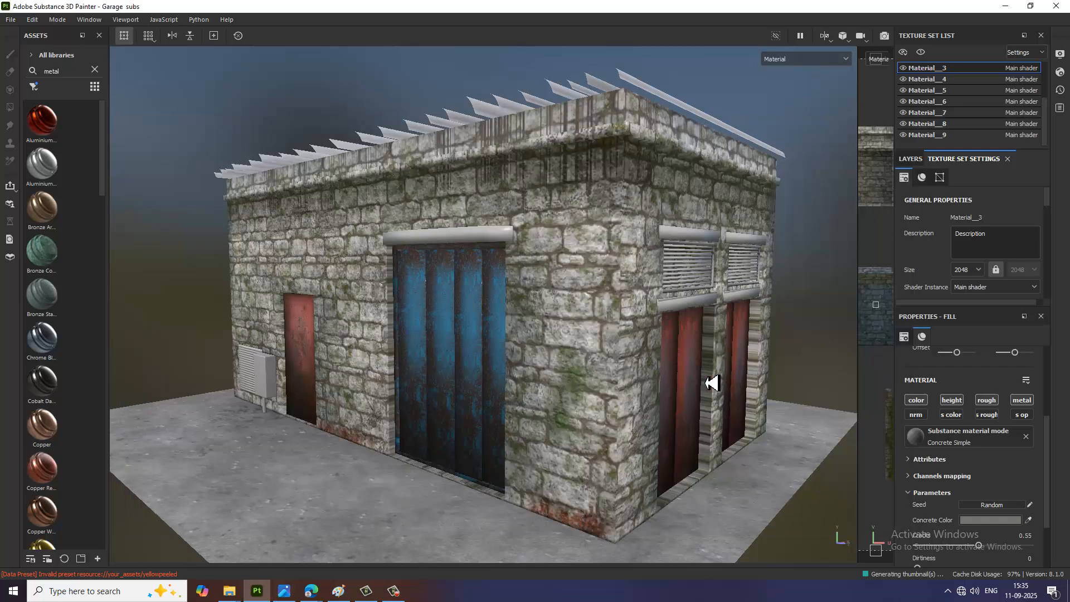
alt+drag(709, 382, 727, 324)
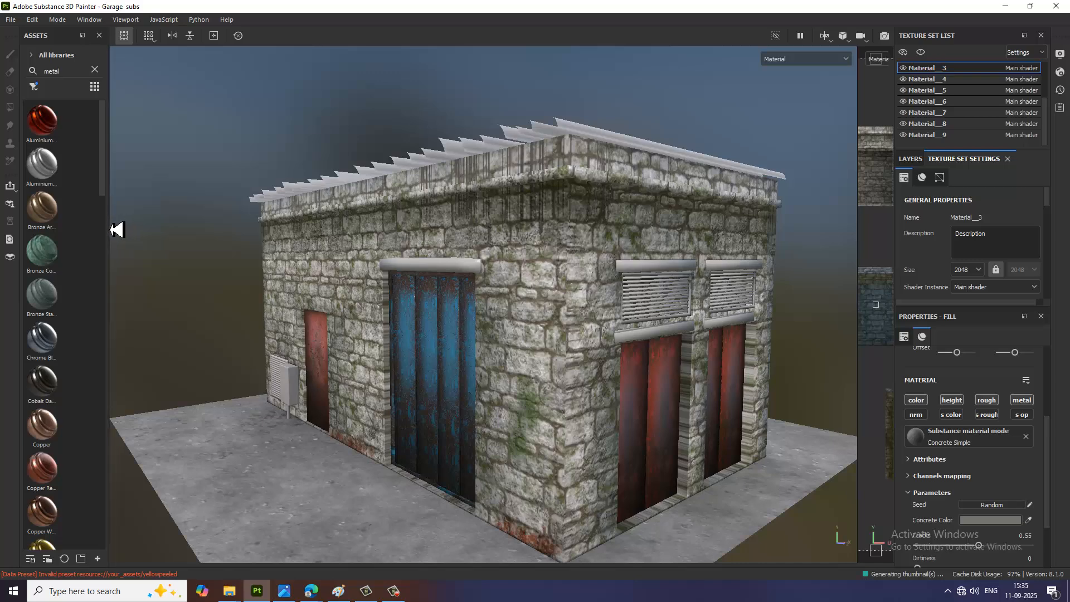
drag(115, 230, 220, 73)
click(252, 78)
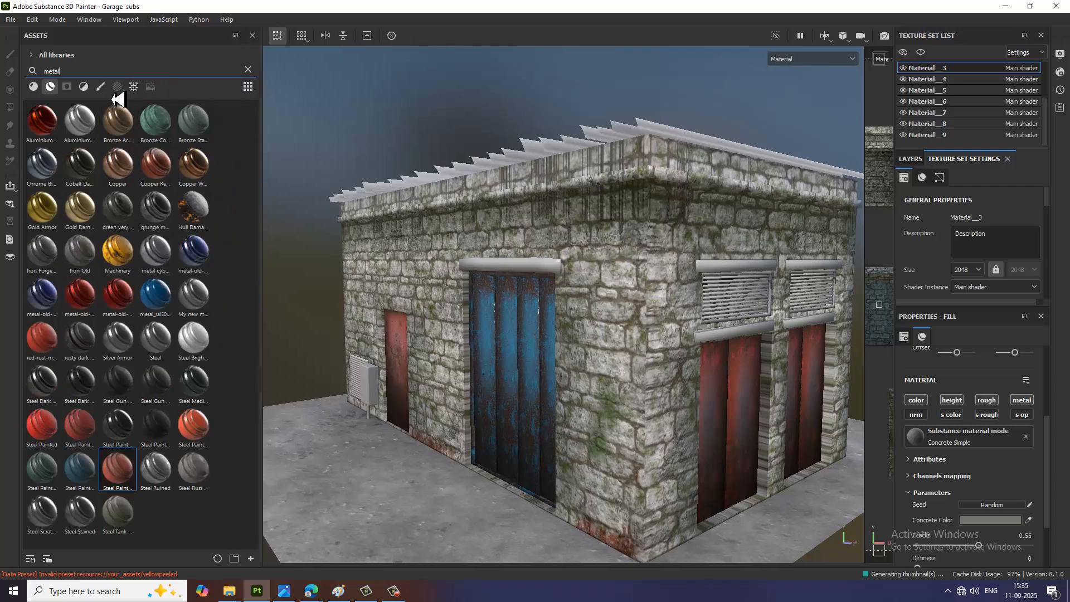
Step: Replace the asset search with "concre" and limit the results to base materials
key(BackSpace)
key(BackSpace)
key(BackSpace)
key(BackSpace)
key(BackSpace)
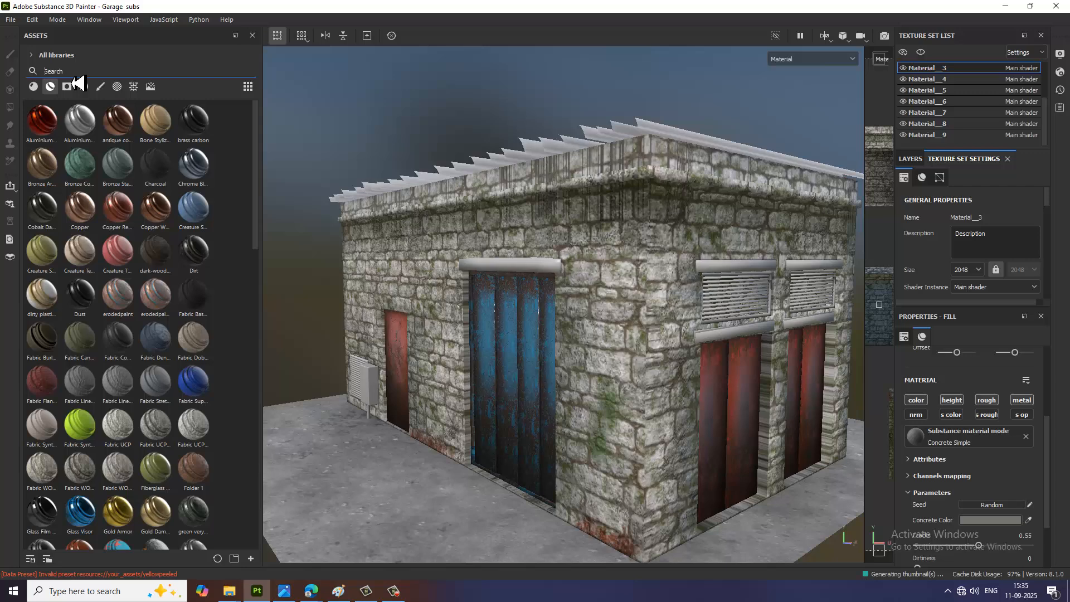
text(concre)
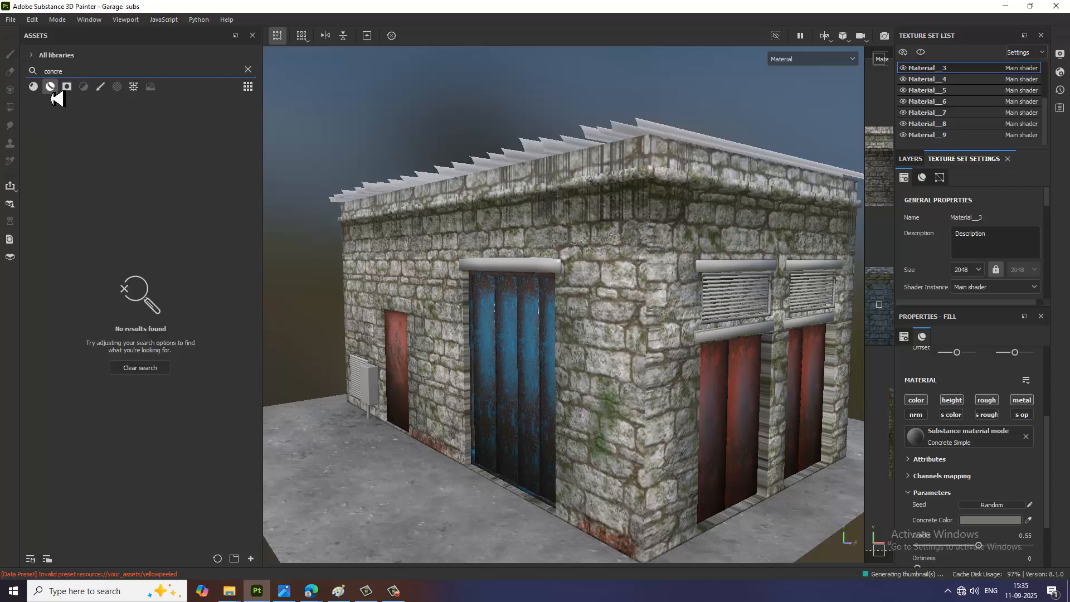
click(34, 87)
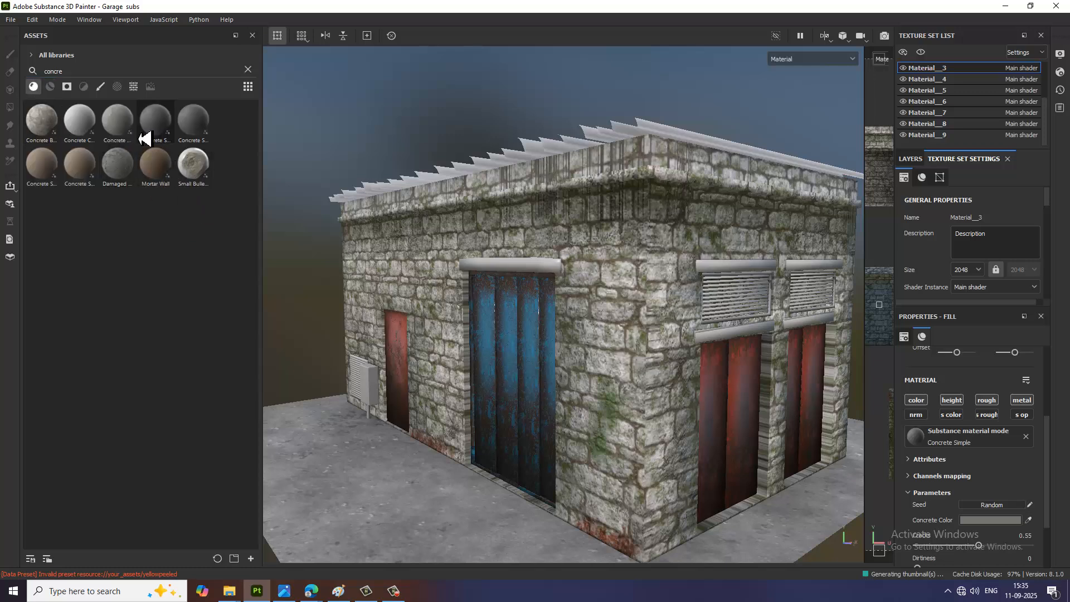
Step: Apply the Concrete Dusty material to the lintels around the louvred vents and to the one above the blue door
drag(125, 132, 726, 264)
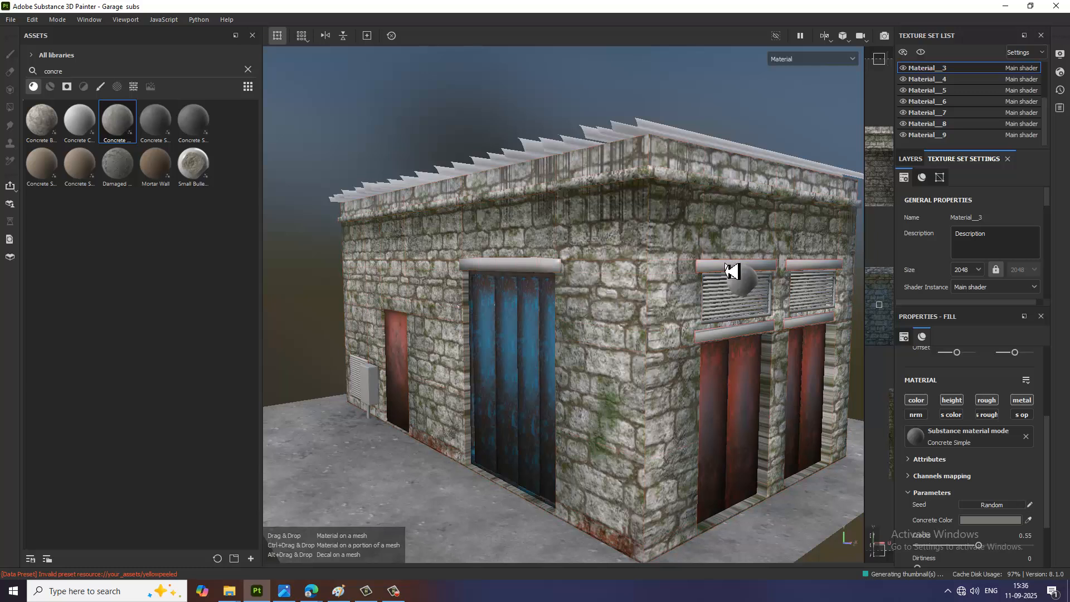
drag(730, 271, 730, 271)
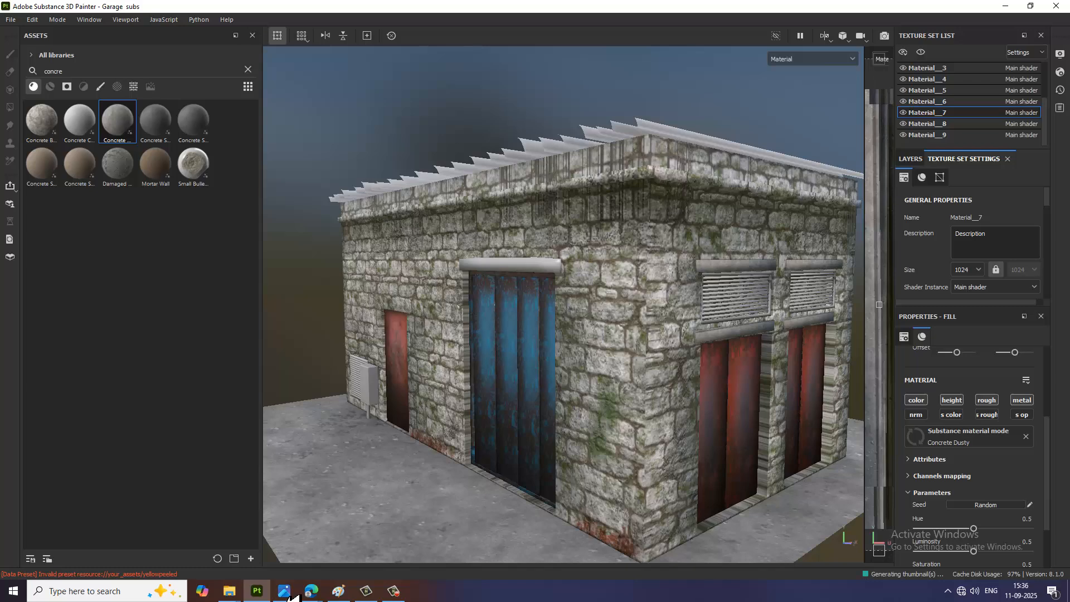
click(288, 594)
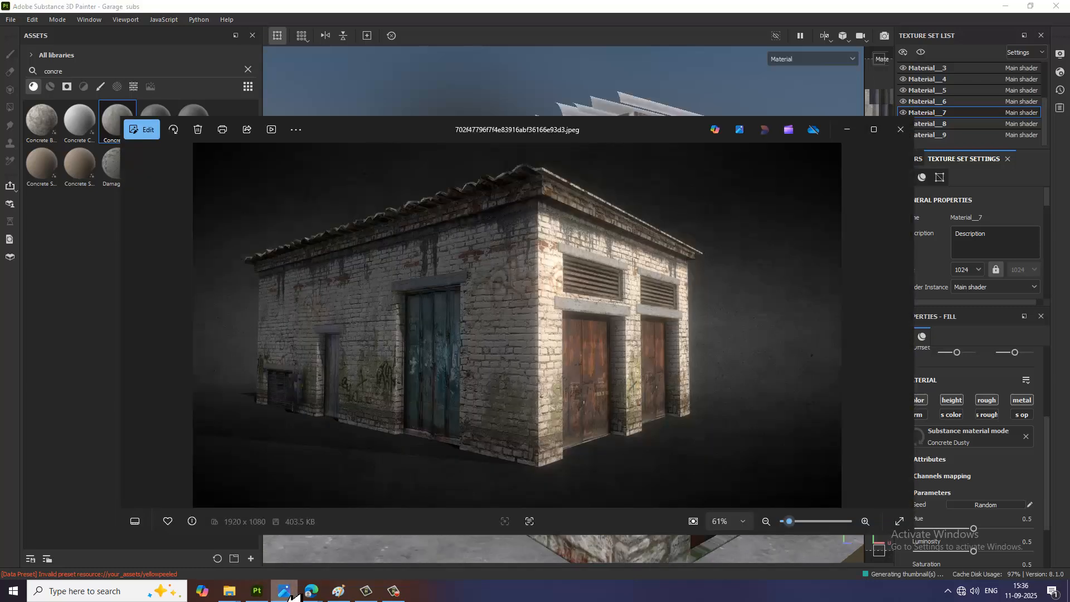
click(287, 593)
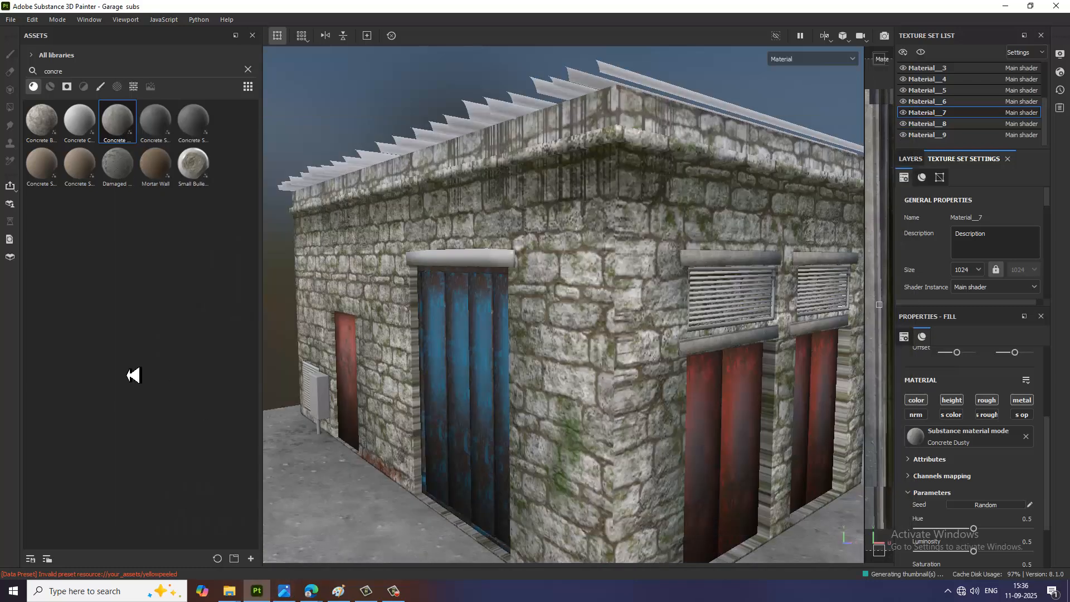
drag(124, 132, 483, 267)
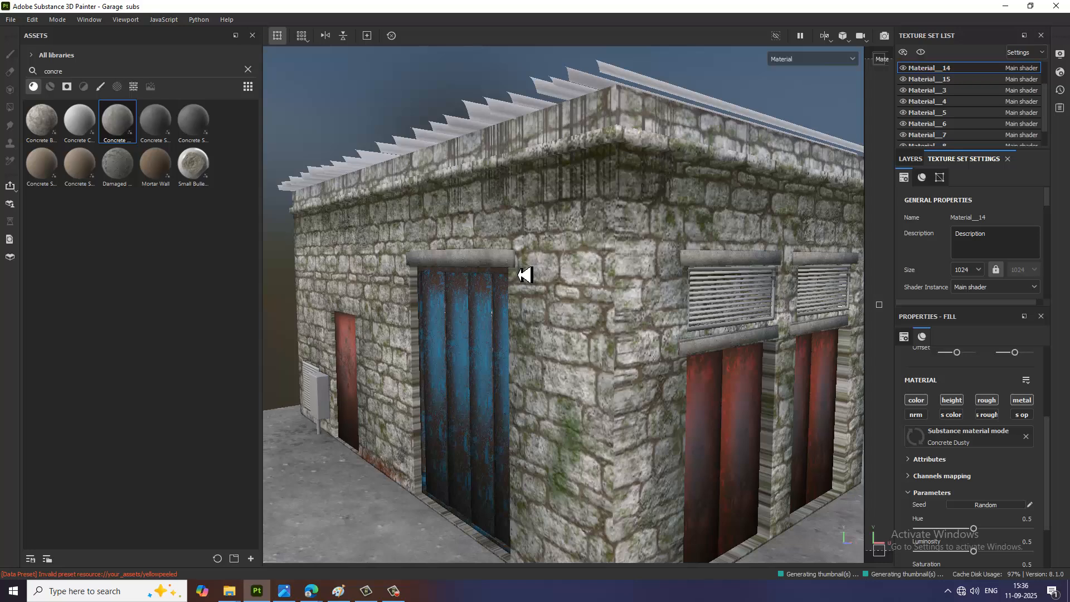
scroll(525, 275, up, 3)
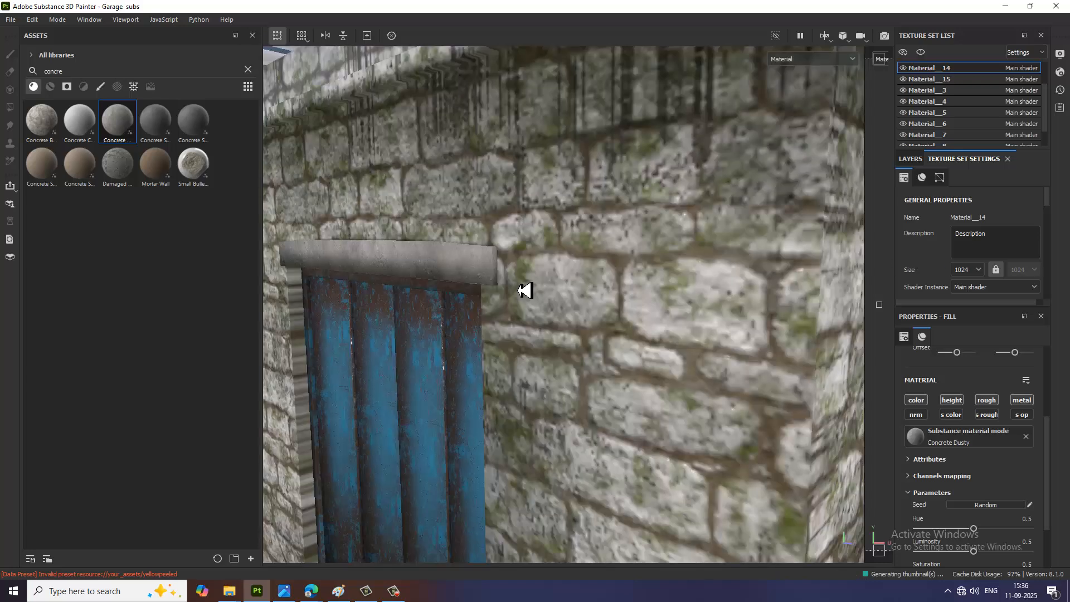
scroll(562, 242, down, 2)
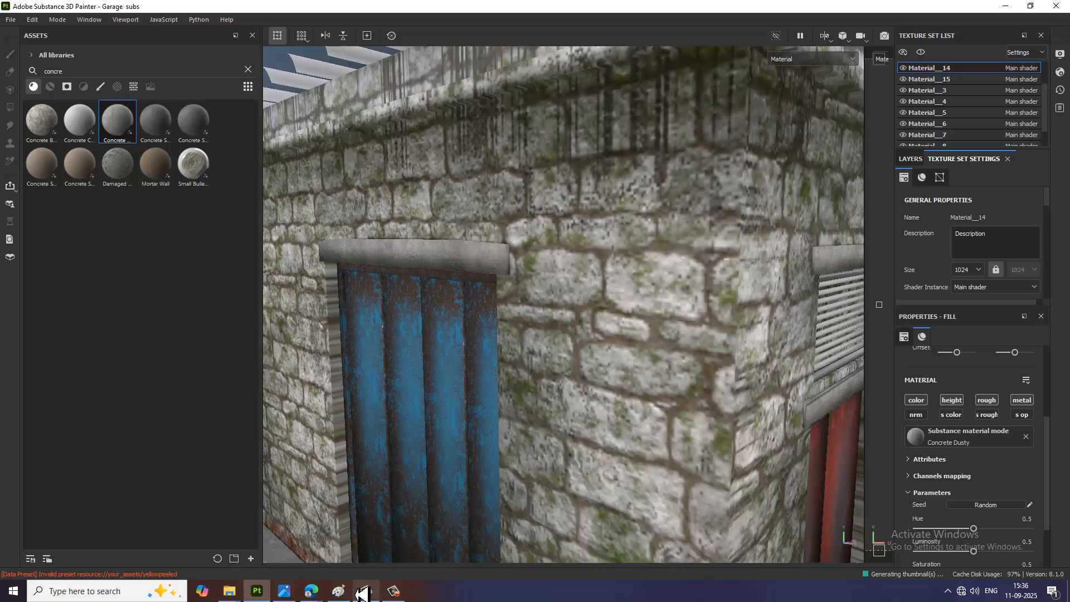
Step: Check the garage reference image again and browse the unfiltered base materials
mouse_move(321, 592)
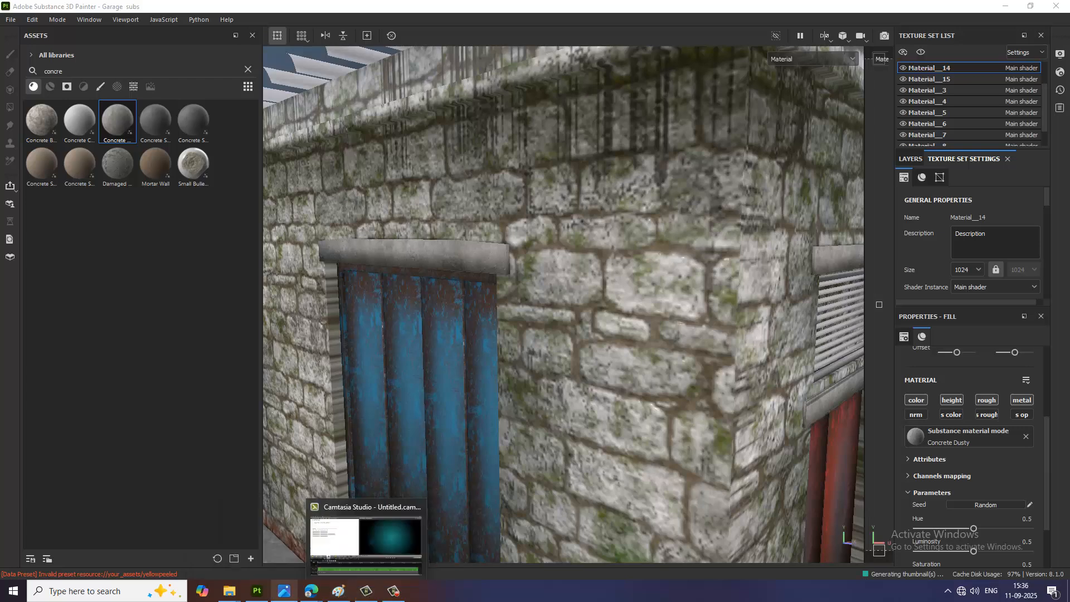
click(290, 597)
click(290, 597)
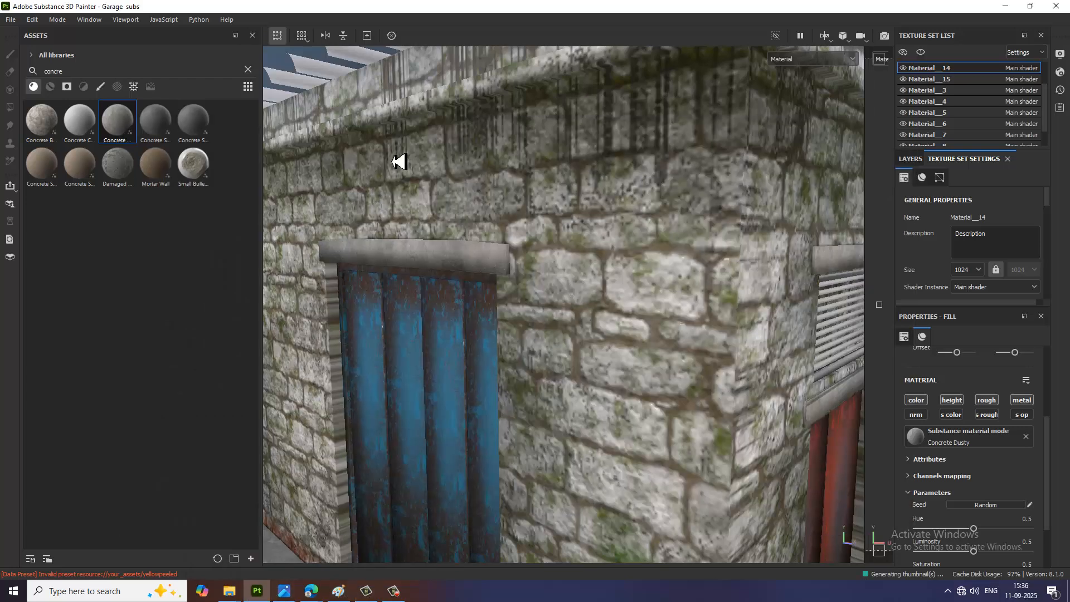
click(248, 69)
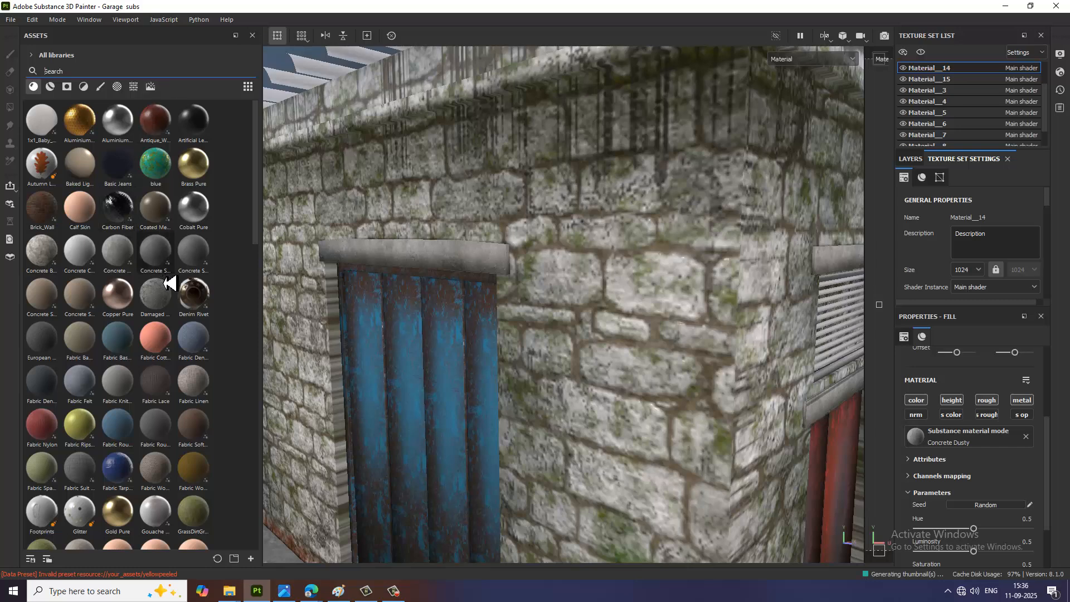
scroll(168, 283, down, 6)
scroll(168, 282, down, 3)
scroll(168, 283, down, 15)
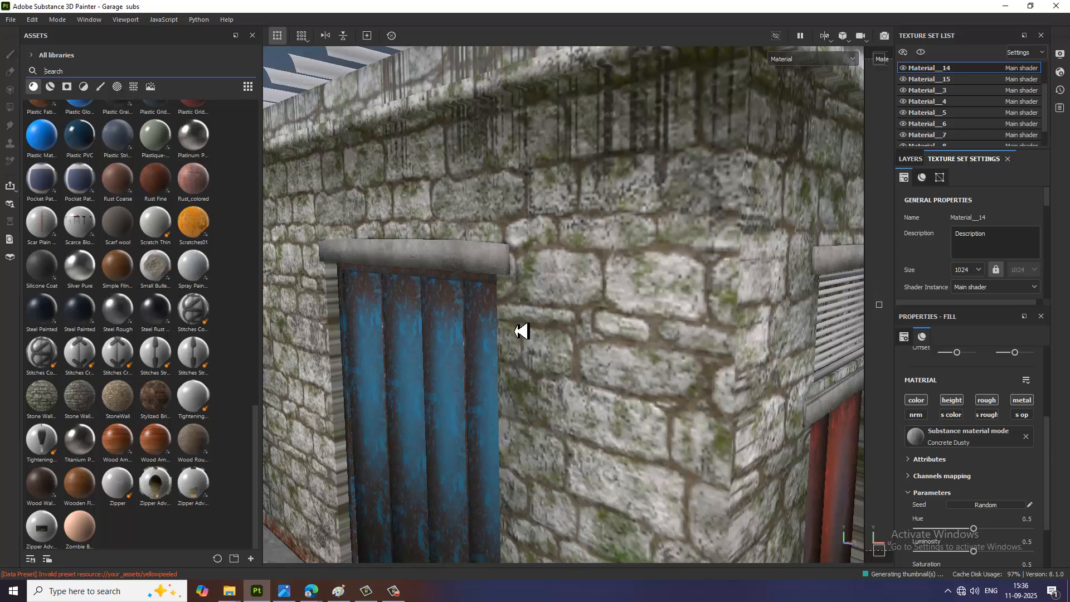
scroll(580, 341, up, 3)
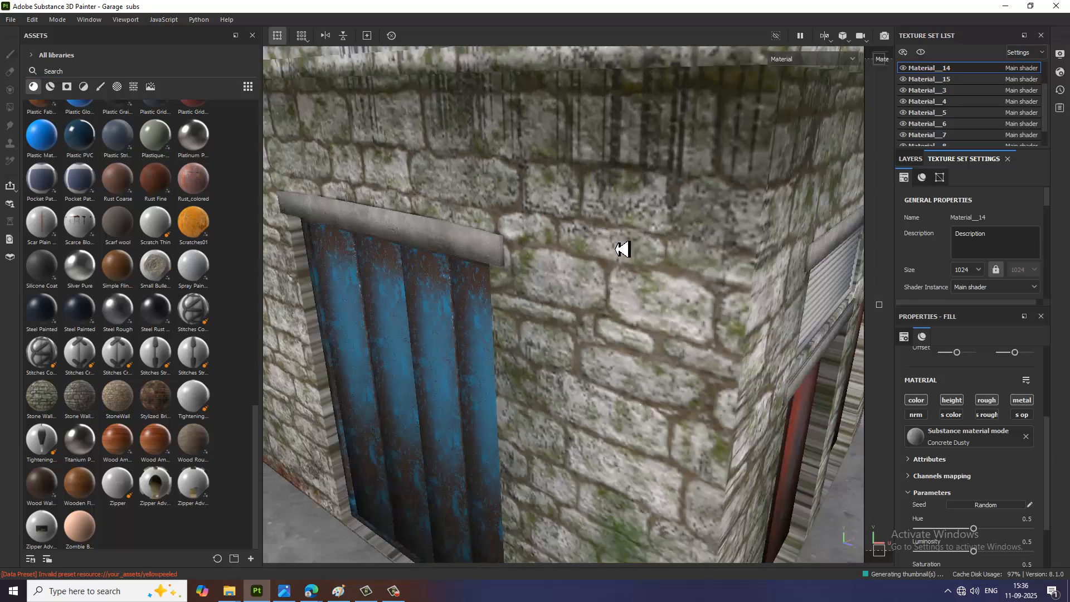
Step: Search the asset library for "metal" and show the matching base materials for the corrugated roof
alt+middle_drag(620, 248, 609, 408)
scroll(626, 288, down, 1)
scroll(625, 279, down, 1)
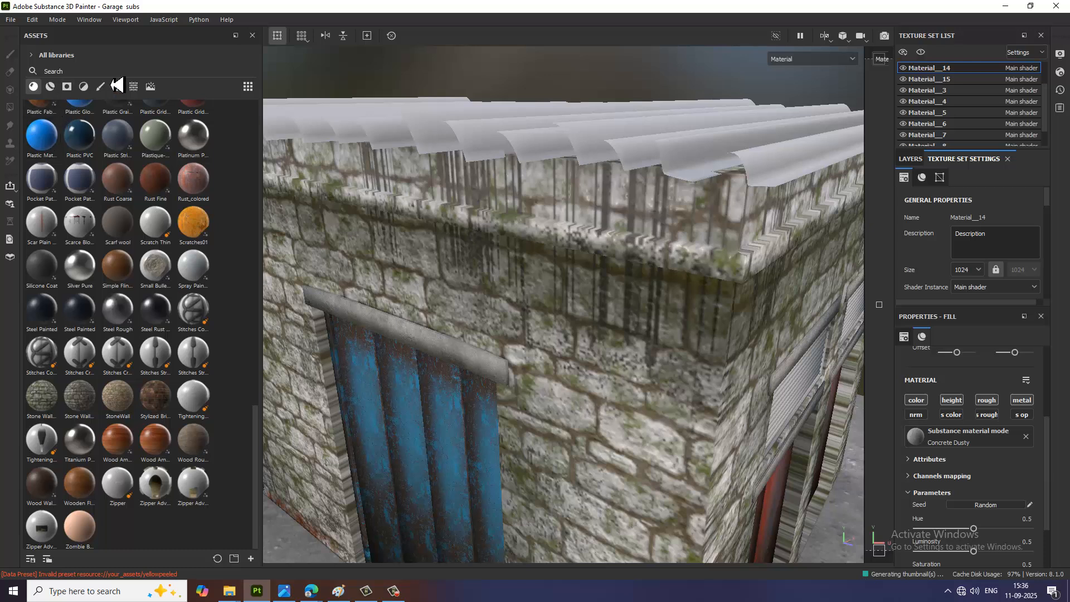
click(51, 86)
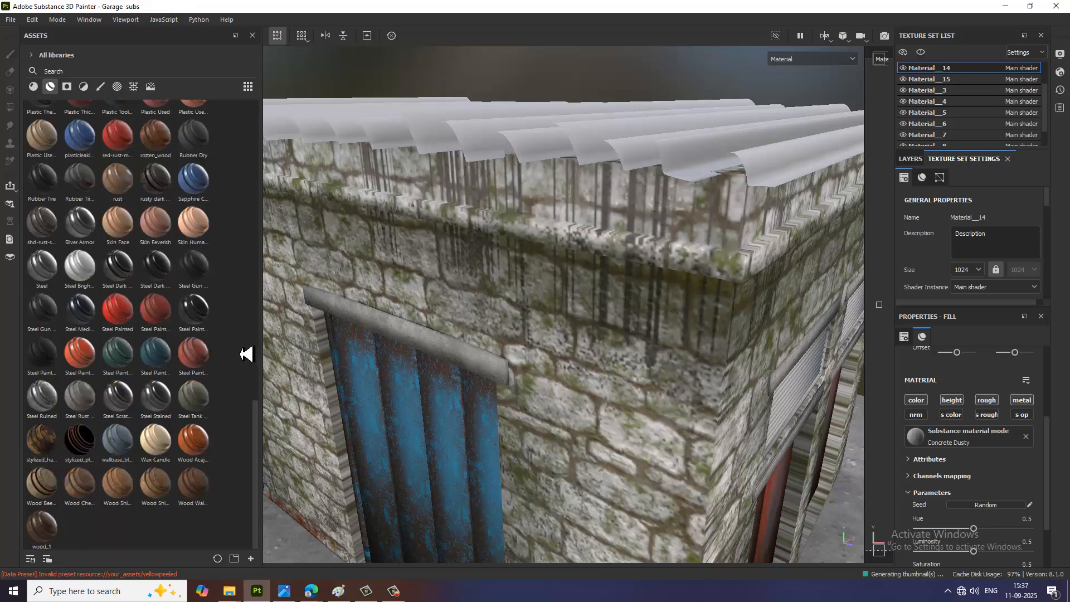
click(86, 72)
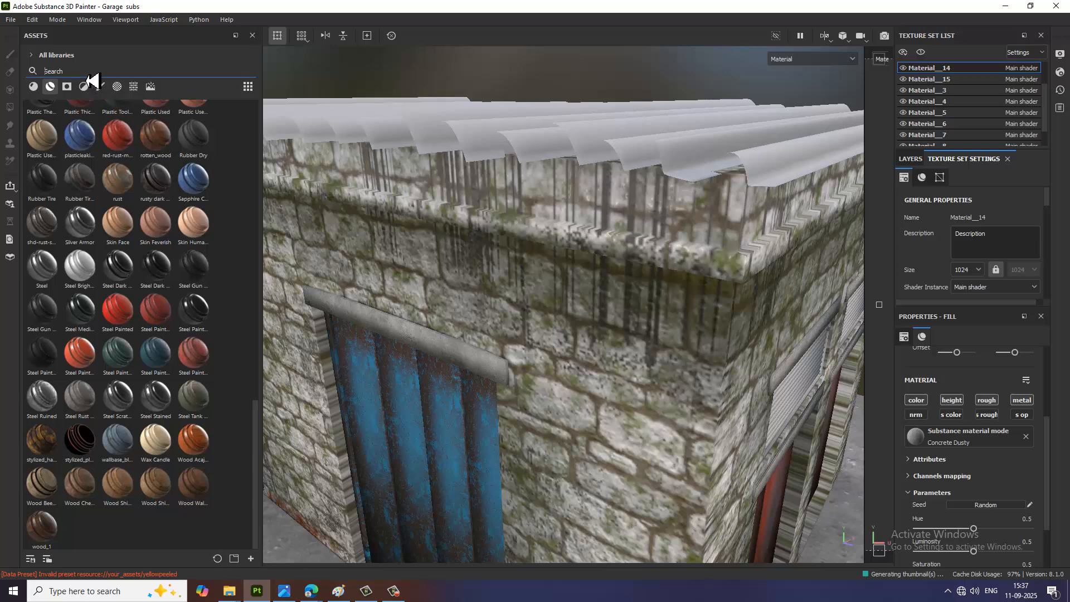
text(metal)
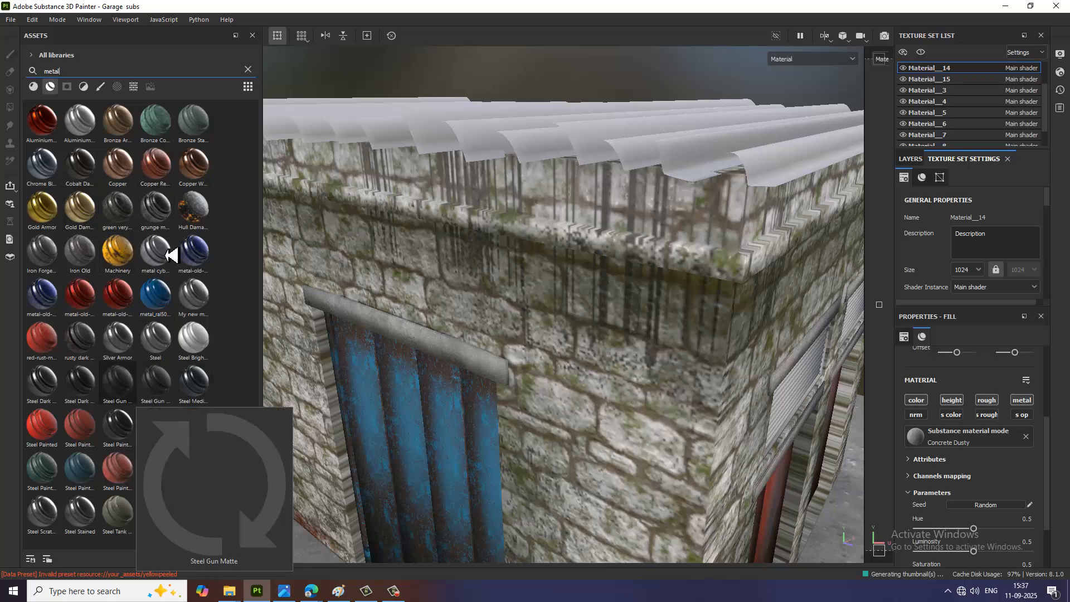
click(34, 88)
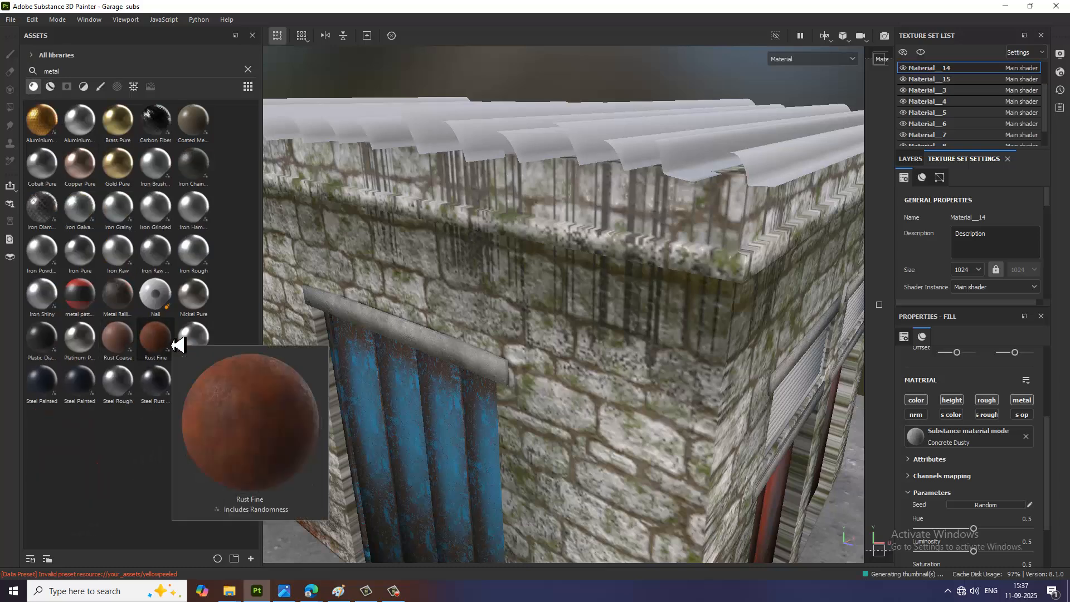
Step: Apply the Rust Coarse material to the corrugated roof and inspect it from above
mouse_move(138, 346)
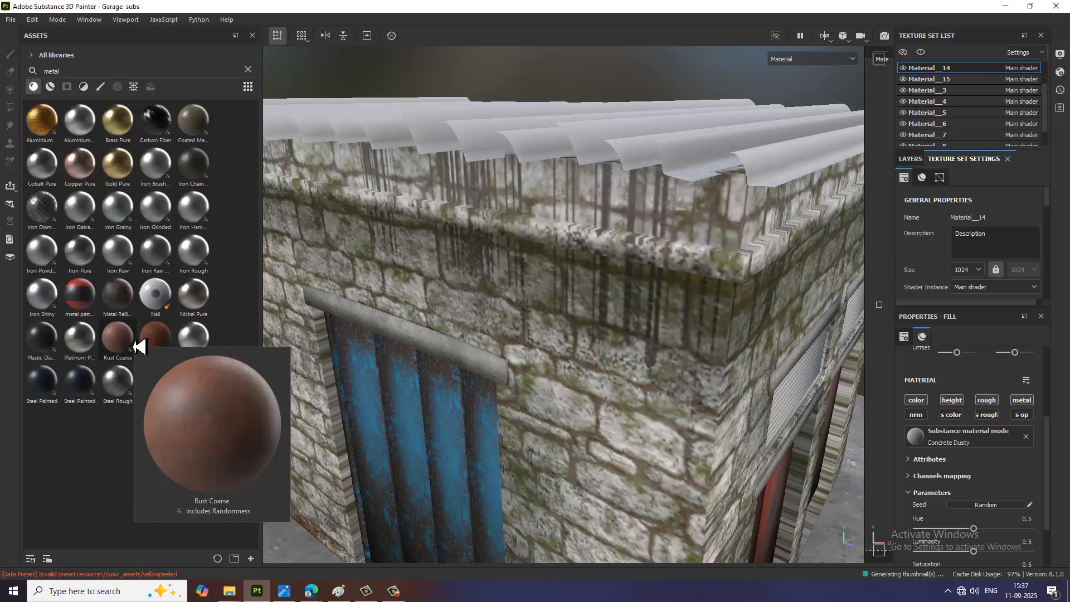
drag(135, 347, 672, 136)
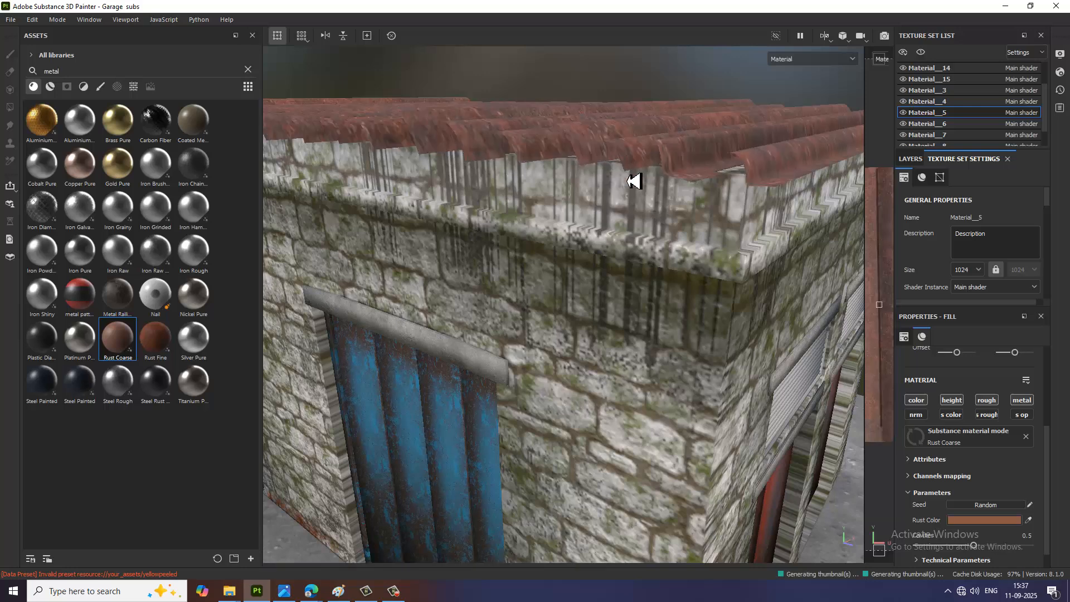
alt+drag(649, 204, 699, 205)
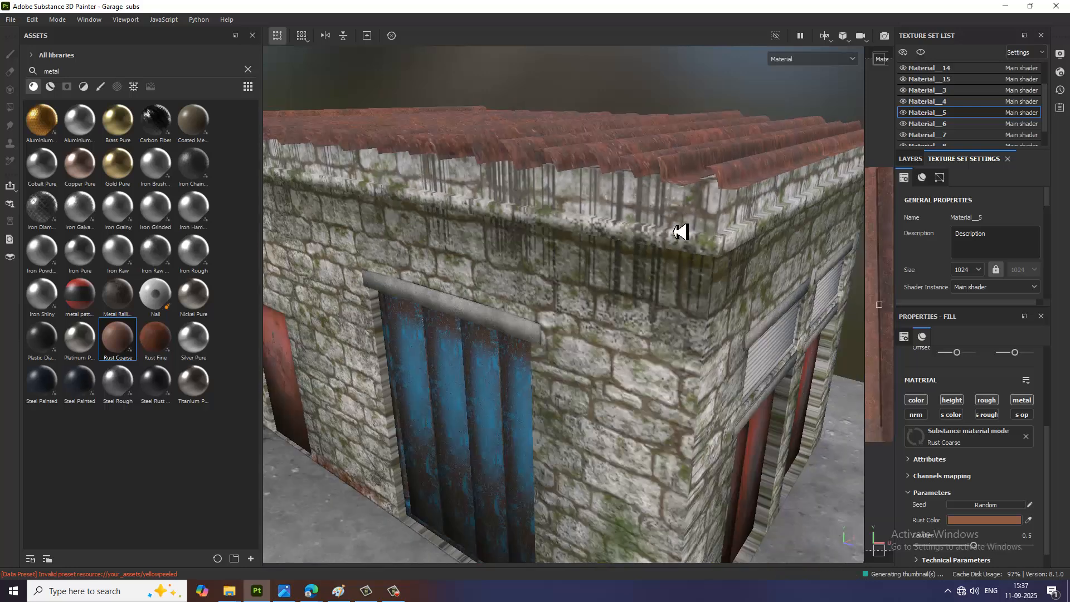
scroll(680, 234, down, 2)
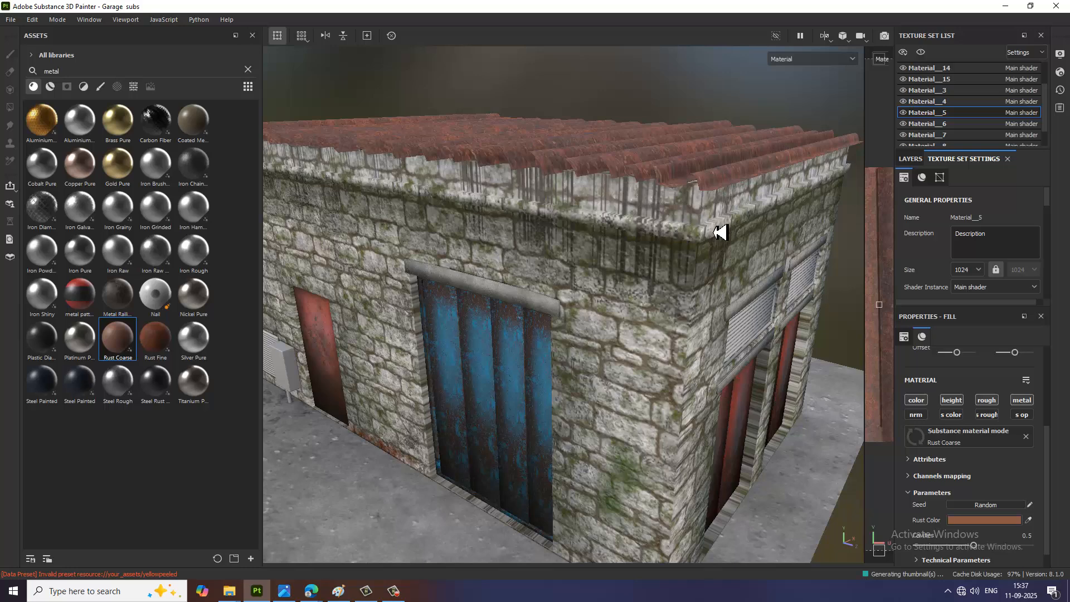
alt+drag(718, 232, 713, 295)
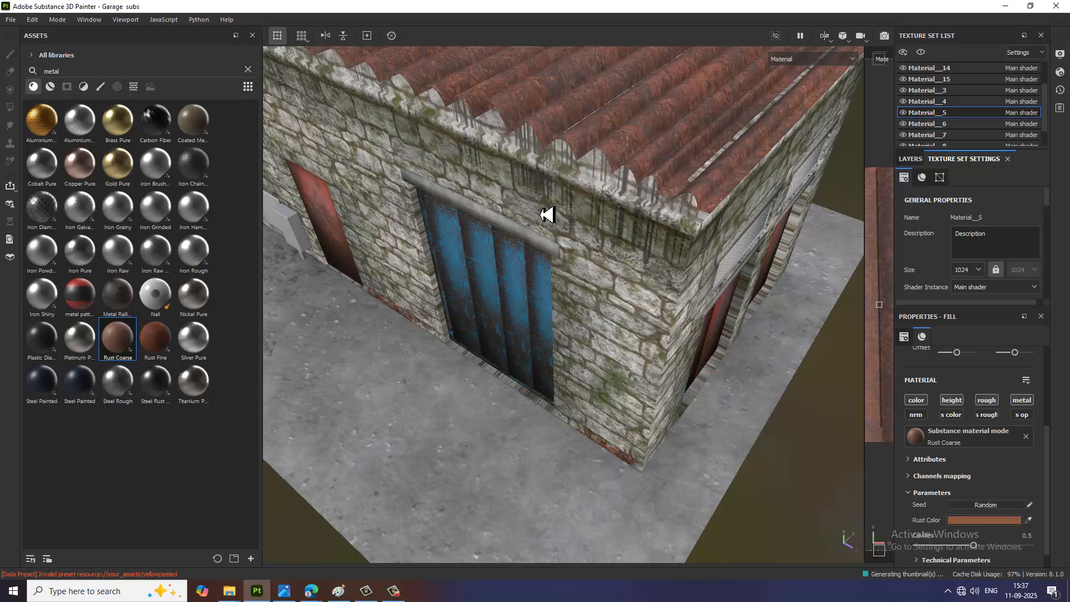
alt+drag(687, 231, 640, 353)
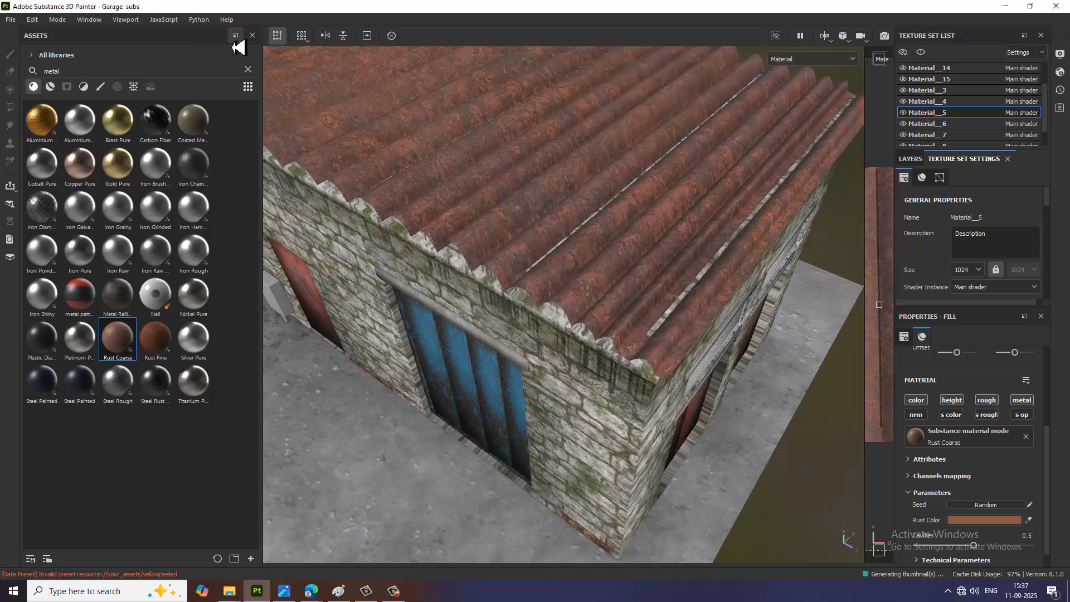
Step: Add the rusty dark metal smart material to the corrugated roof
click(50, 87)
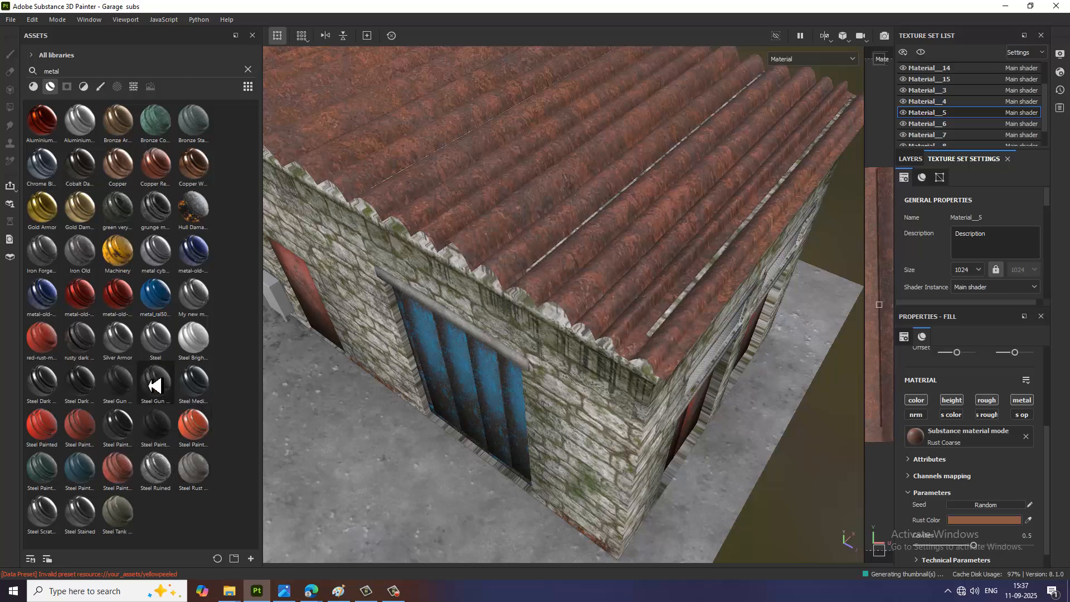
mouse_move(93, 352)
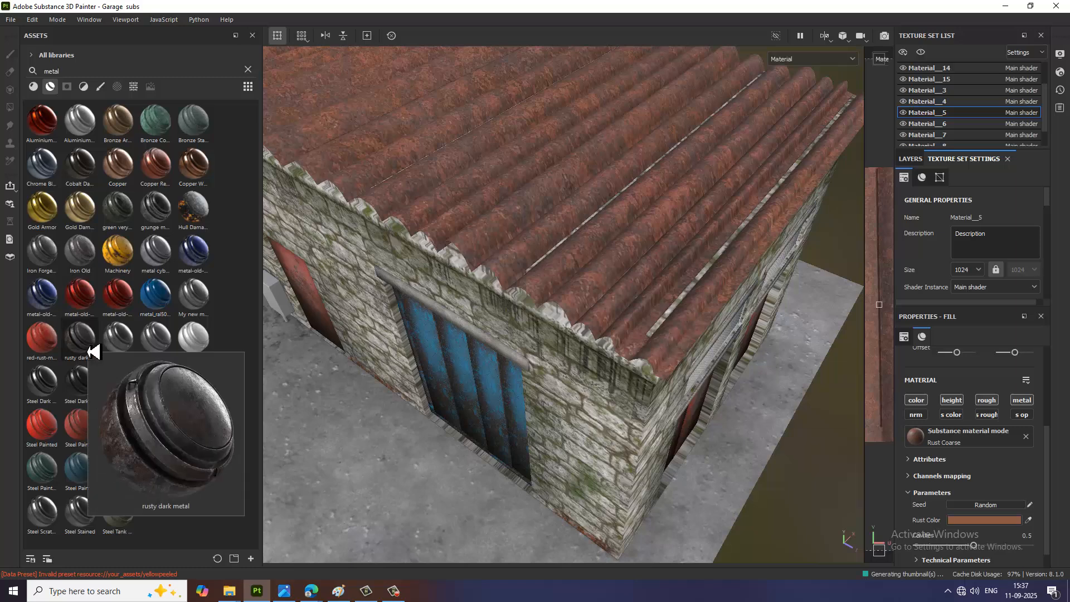
drag(93, 351, 574, 274)
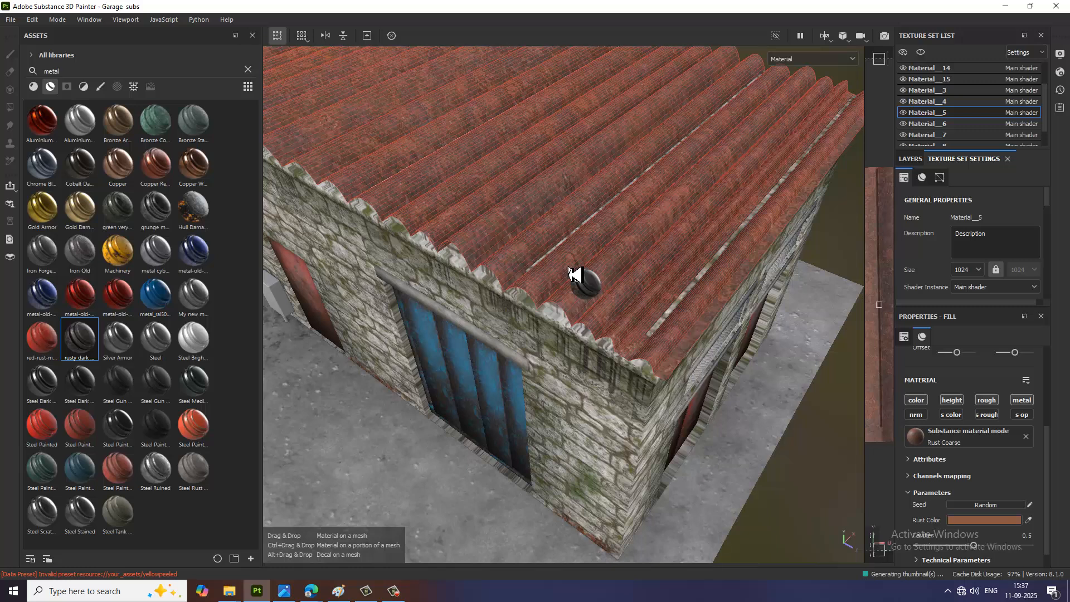
drag(574, 274, 620, 257)
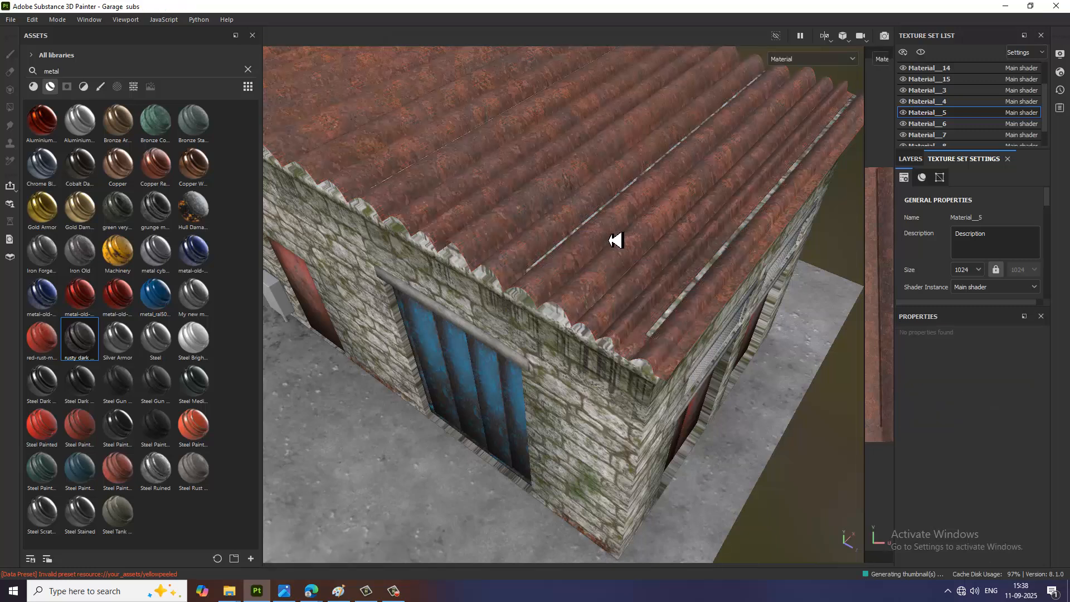
scroll(617, 240, down, 2)
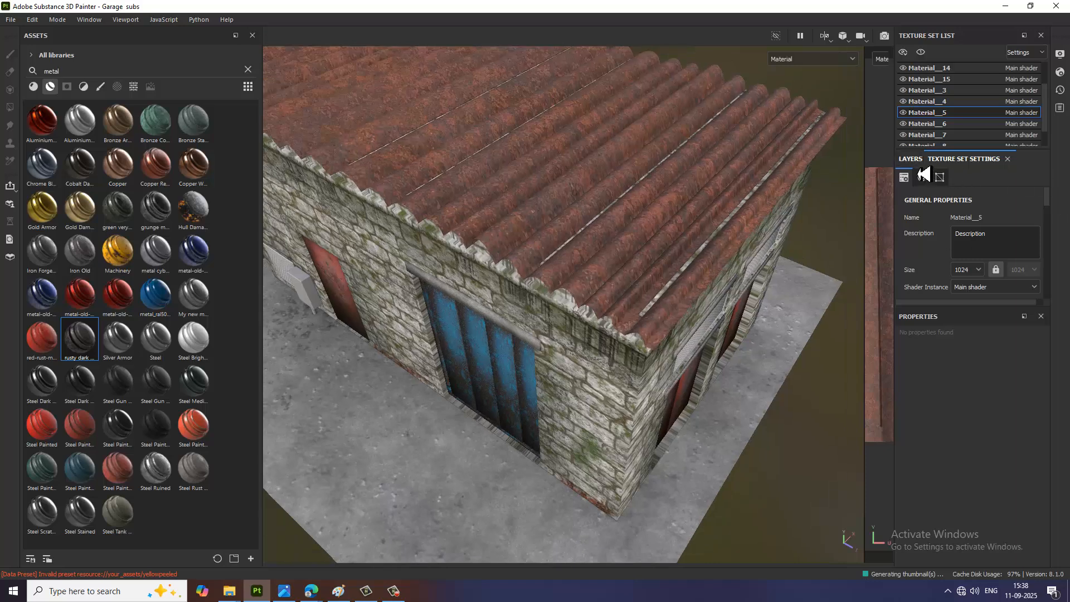
Step: Add a black mask to the corrugated roof's rusty dark metal layer and add a generator to that mask
click(912, 161)
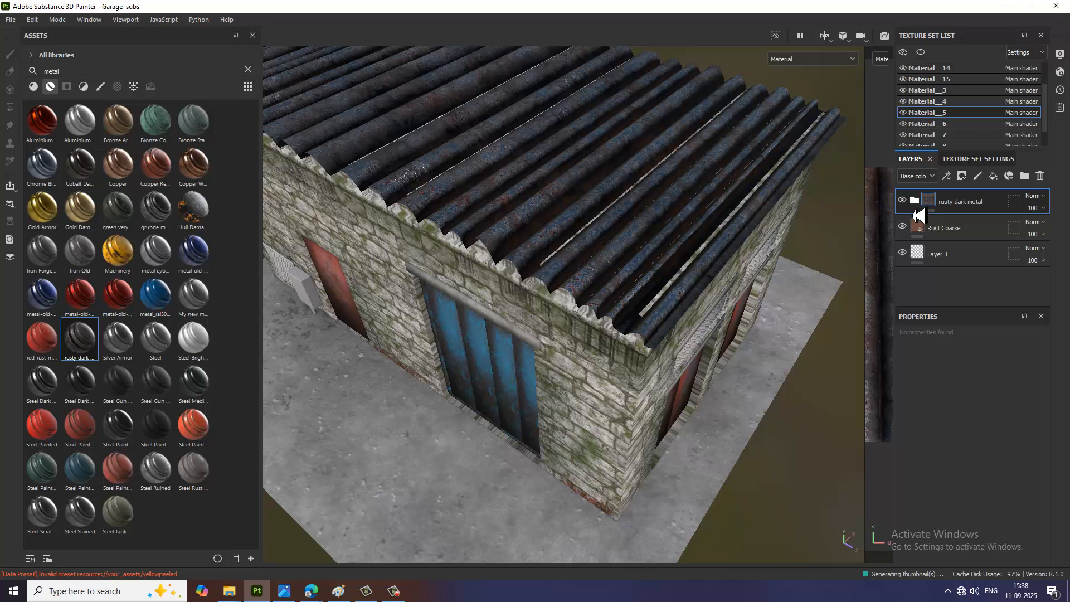
click(963, 177)
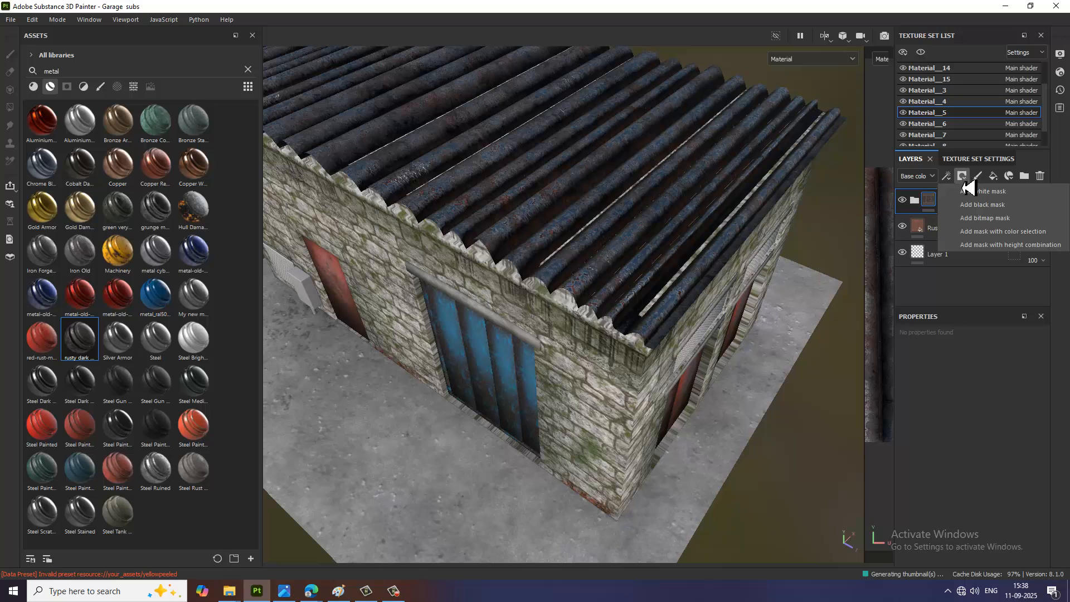
click(989, 206)
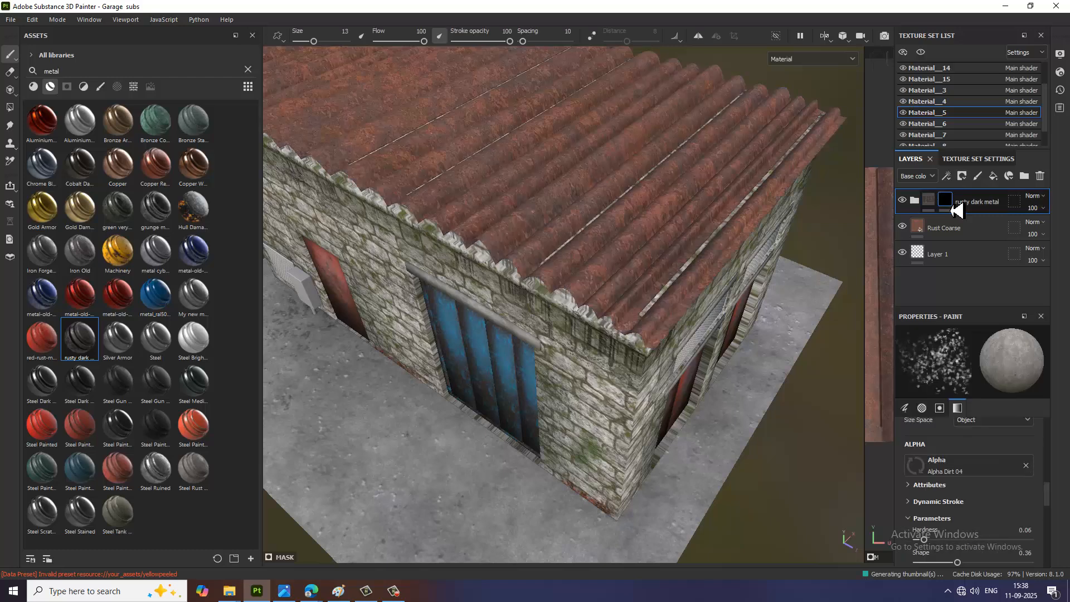
click(961, 182)
click(950, 183)
click(954, 182)
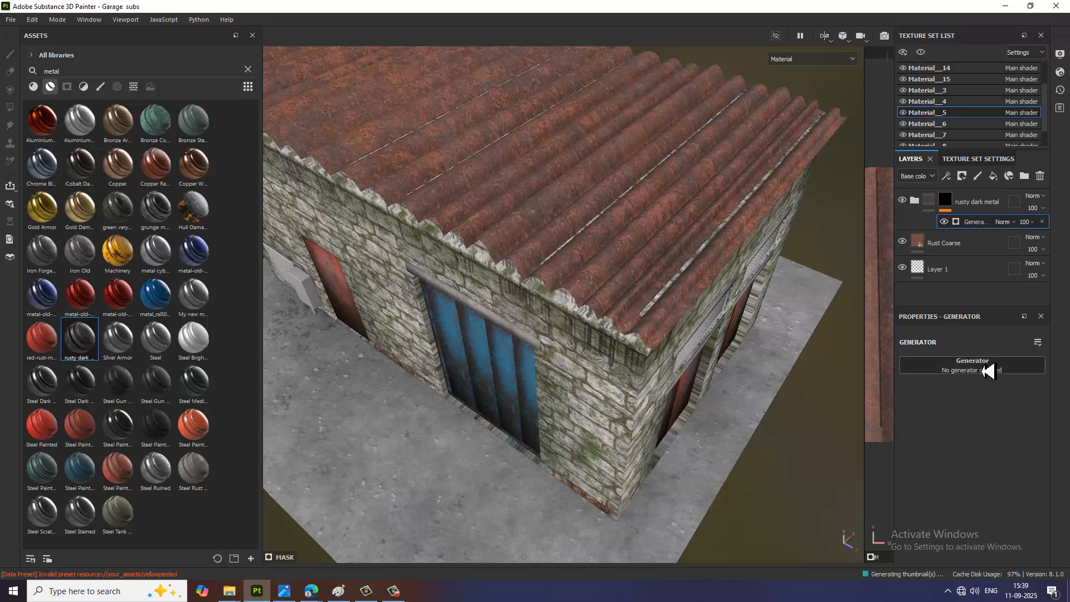
Step: Assign the Metal Edge Wear generator to the rusty dark metal layer's mask
click(986, 370)
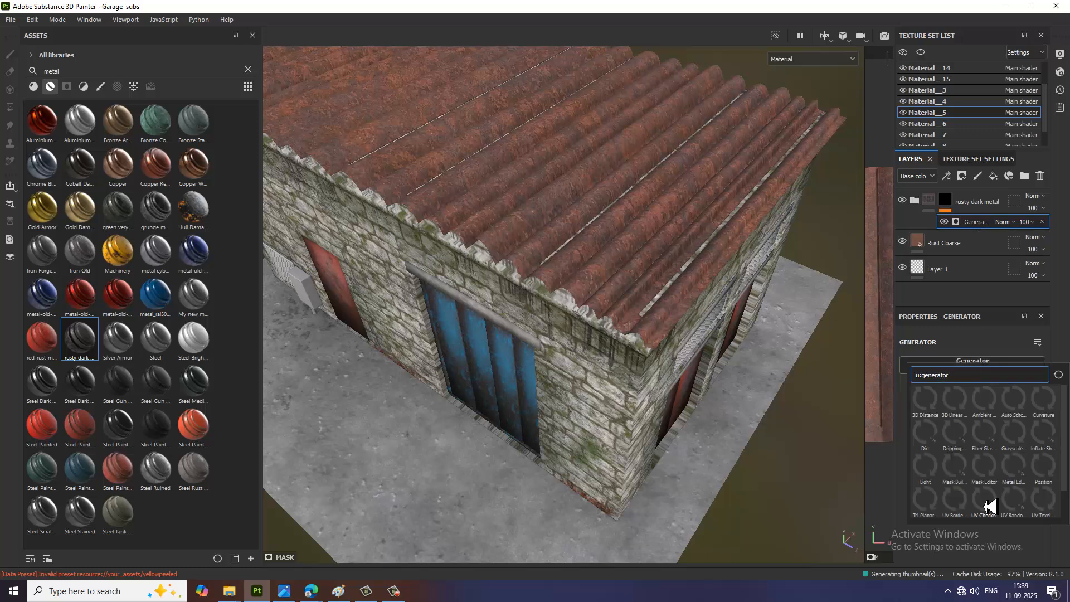
mouse_move(990, 506)
click(974, 352)
click(987, 371)
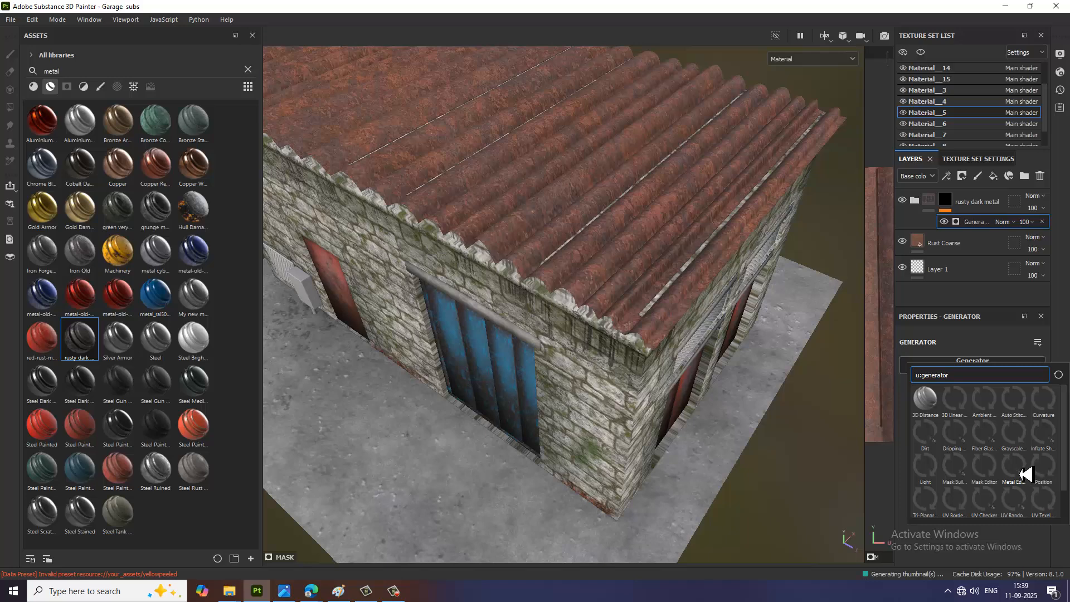
click(1026, 474)
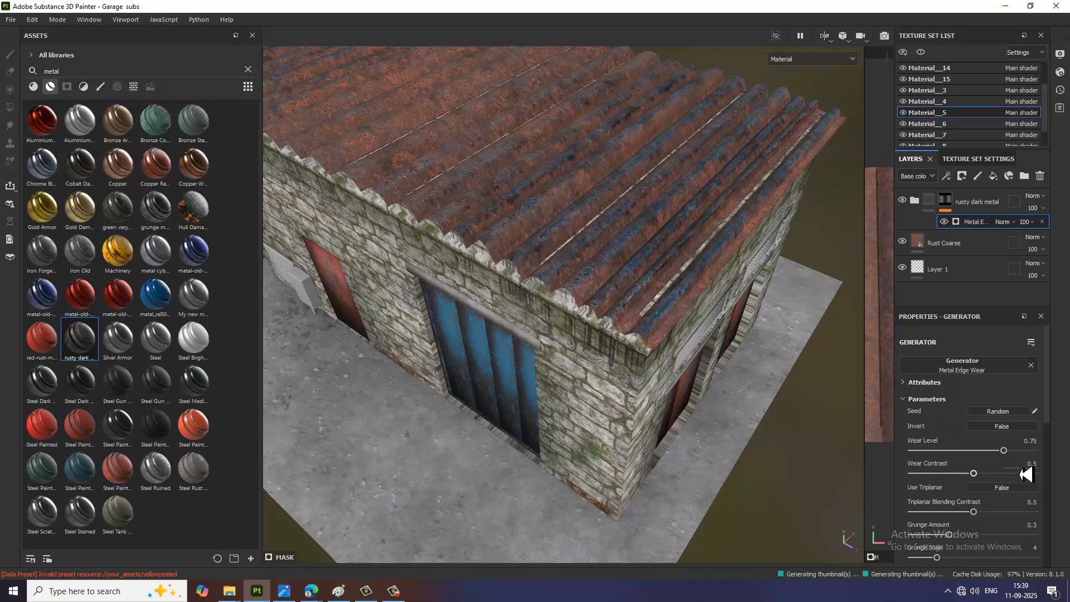
Step: Compare the worn roof with the garage reference image and examine the louvred vents above the double red doors
alt+drag(543, 298, 523, 311)
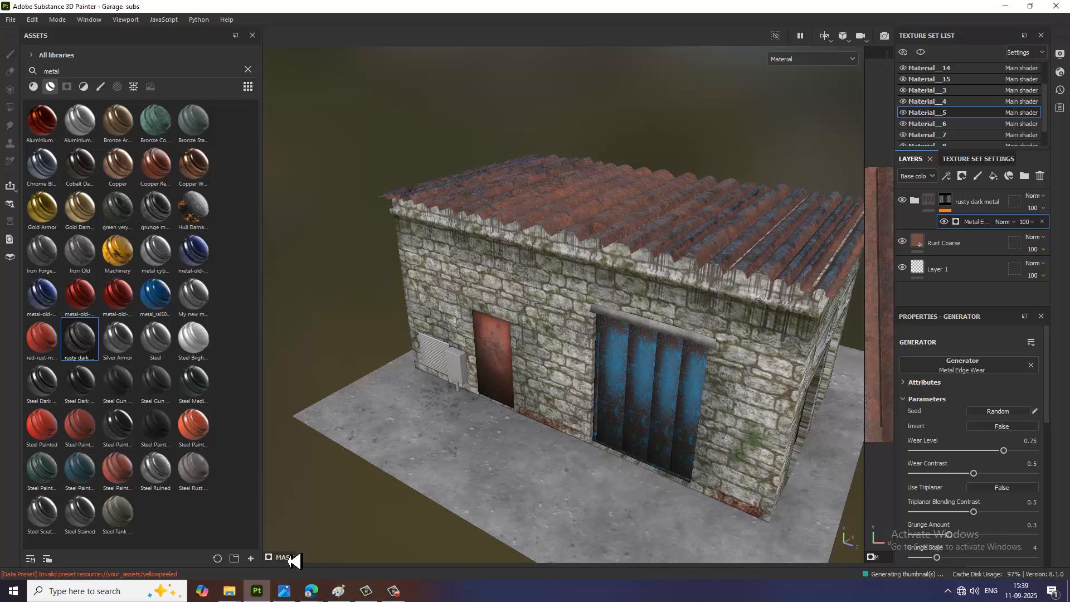
alt+drag(730, 357, 459, 519)
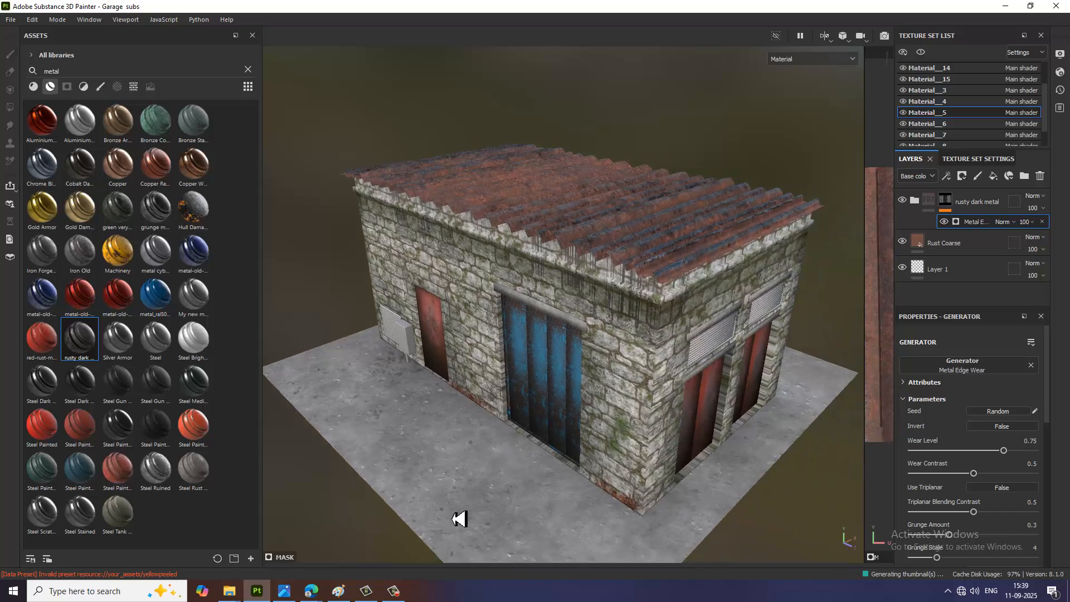
click(286, 591)
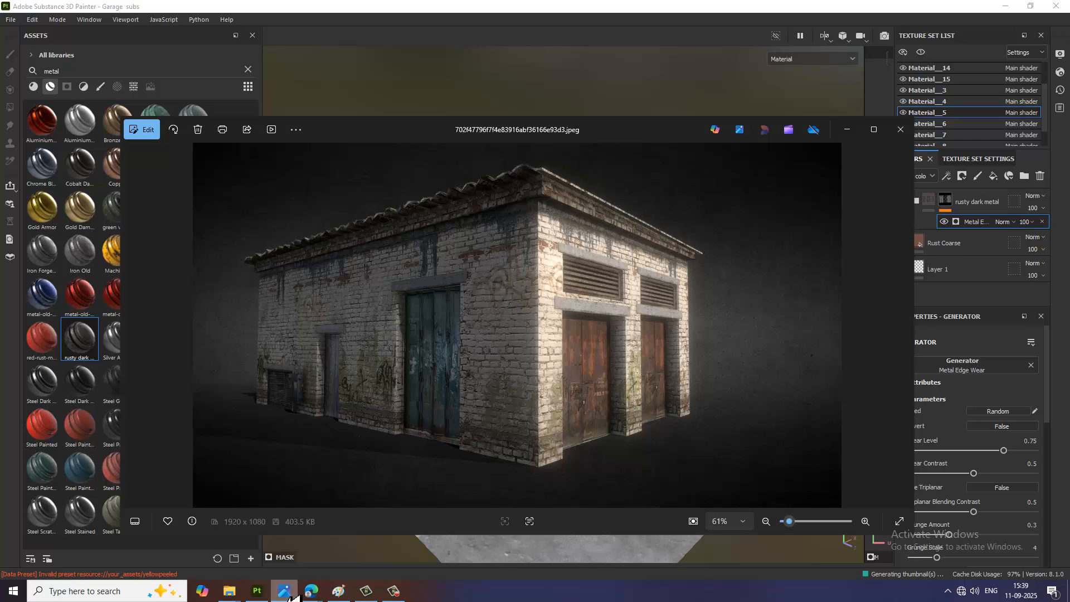
click(285, 591)
alt+drag(680, 327, 604, 315)
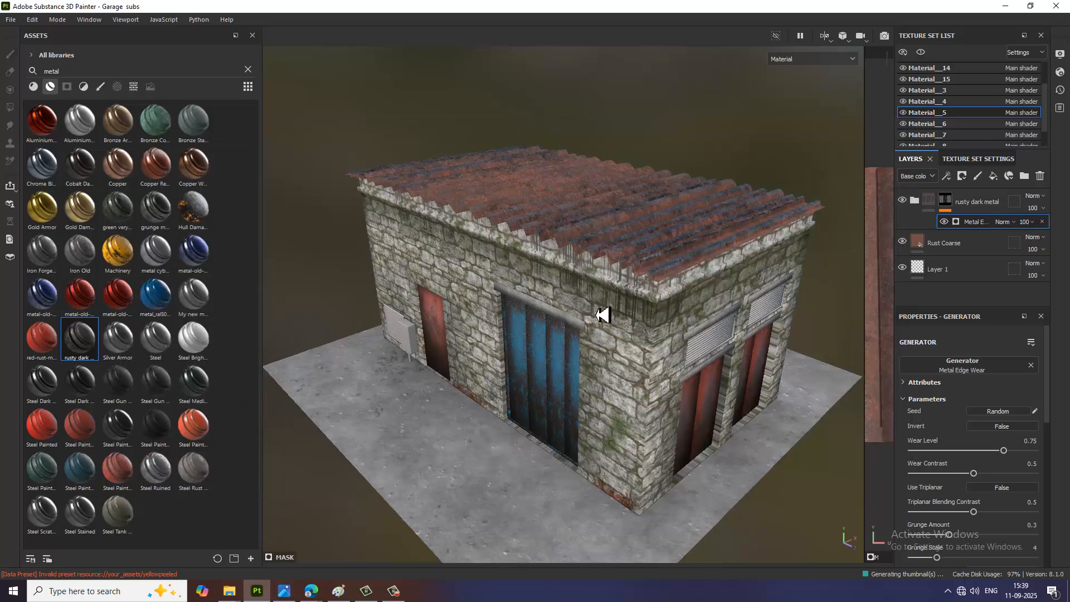
scroll(602, 315, up, 5)
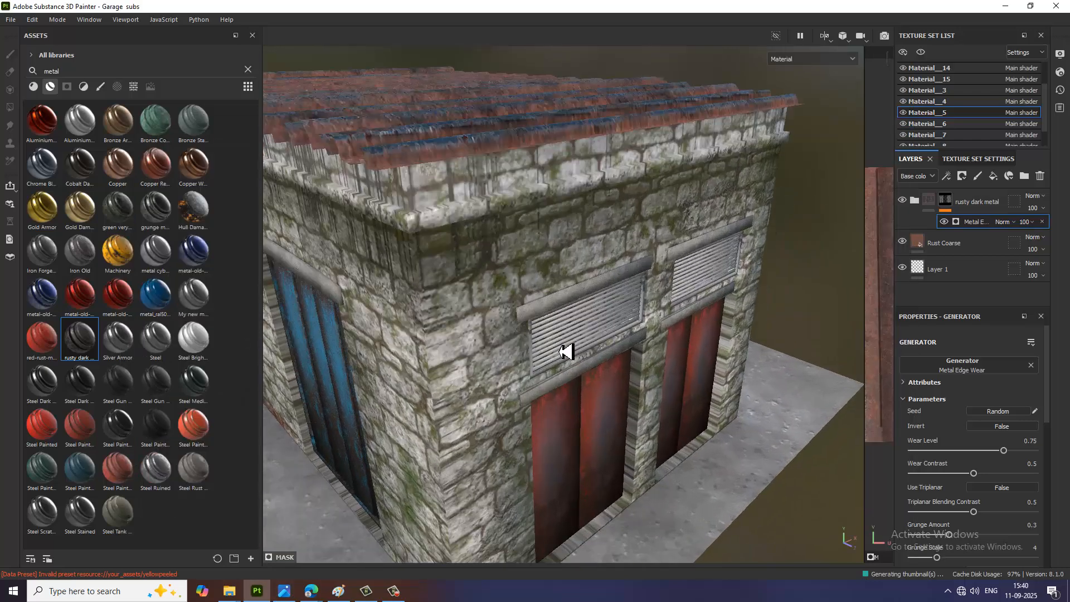
click(572, 350)
click(471, 146)
scroll(593, 331, down, 1)
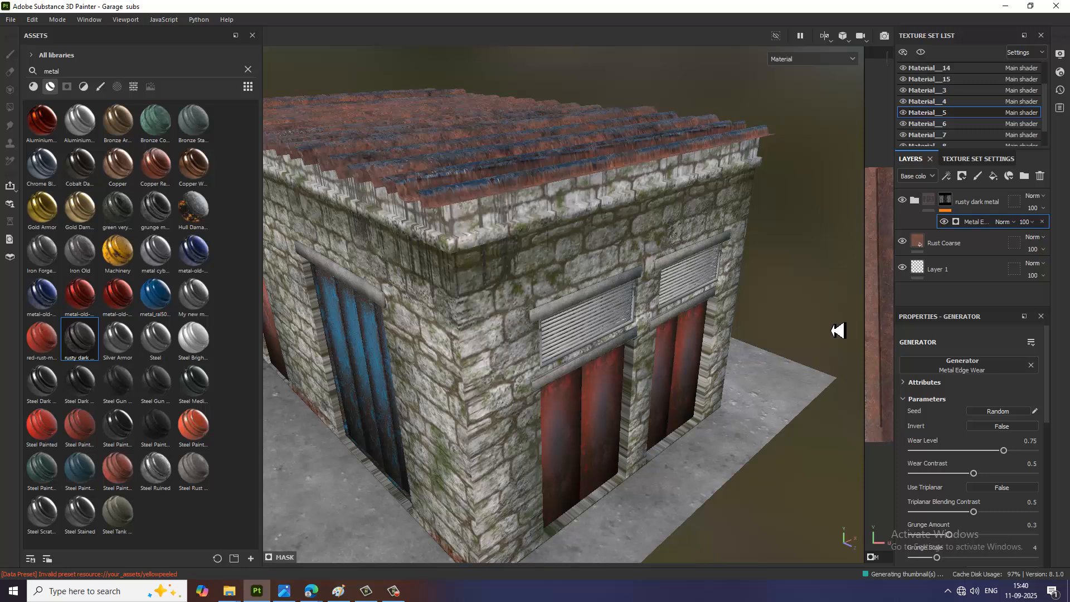
Step: Apply the Steel Painted Chipped Dirty smart material to the louvred vents above the double red doors
click(969, 160)
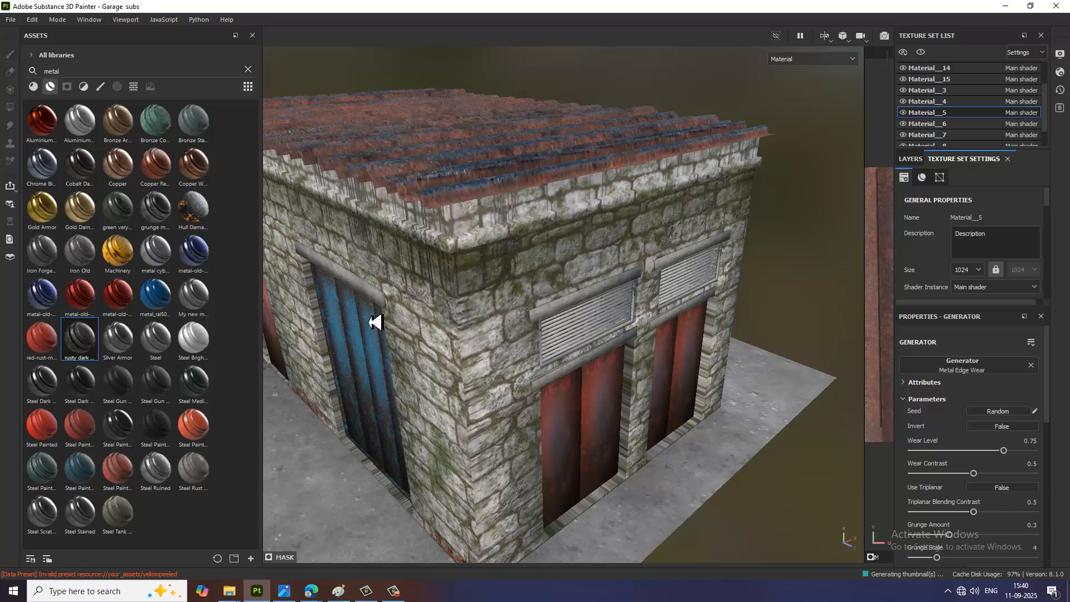
scroll(498, 326, up, 3)
scroll(498, 326, down, 3)
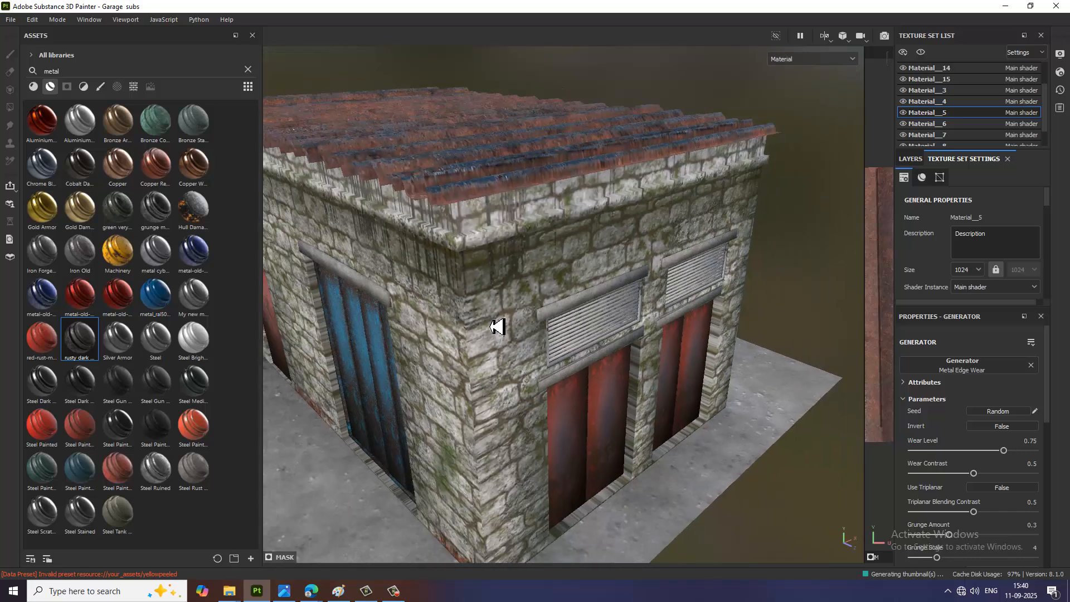
scroll(583, 375, up, 2)
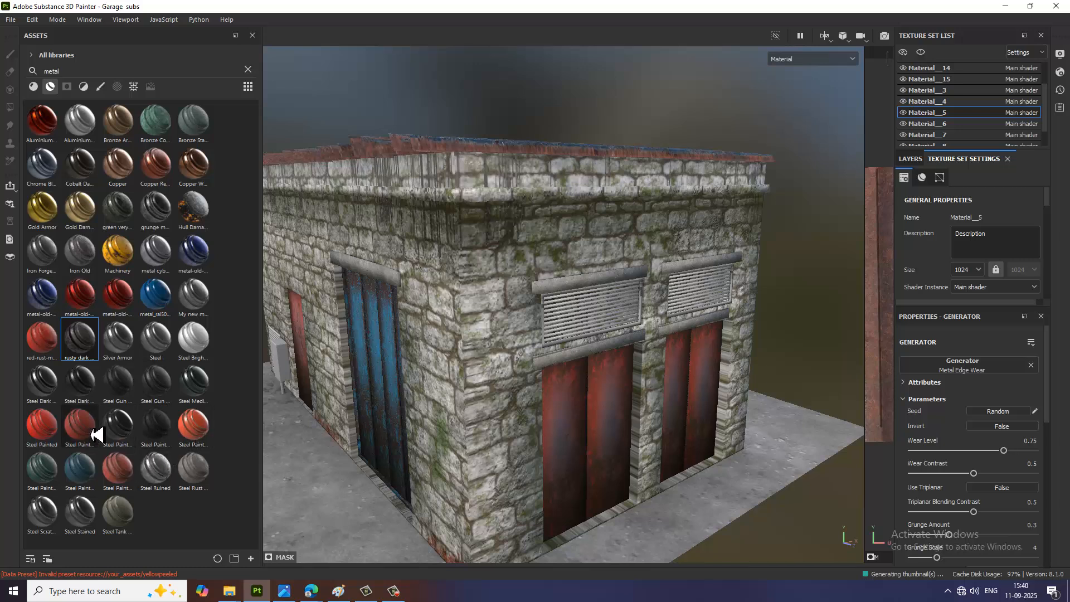
mouse_move(89, 431)
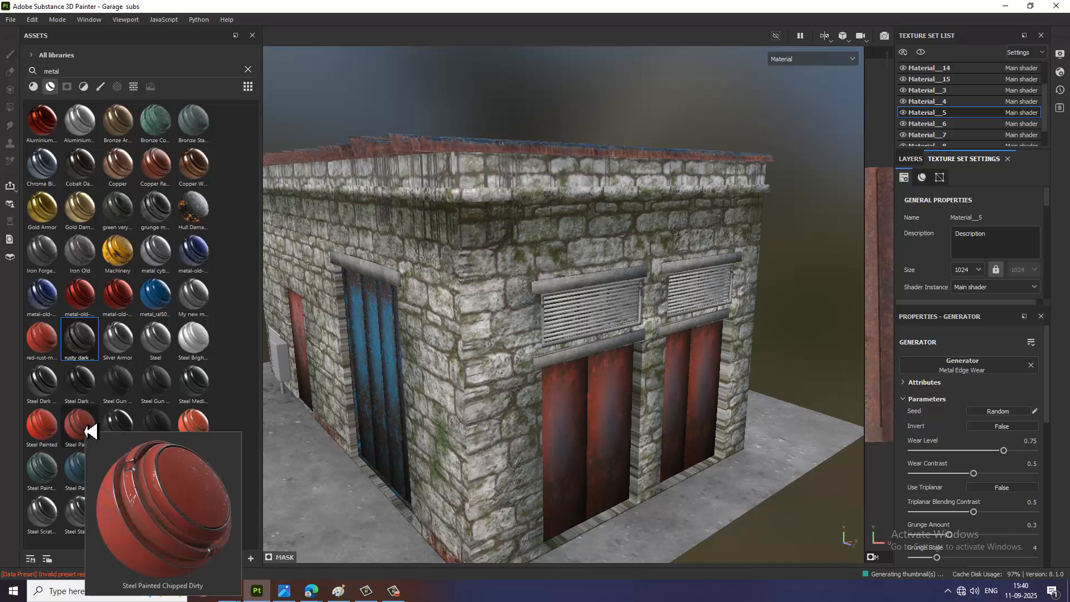
mouse_move(89, 431)
mouse_down()
mouse_move(563, 382)
mouse_move(579, 325)
mouse_up()
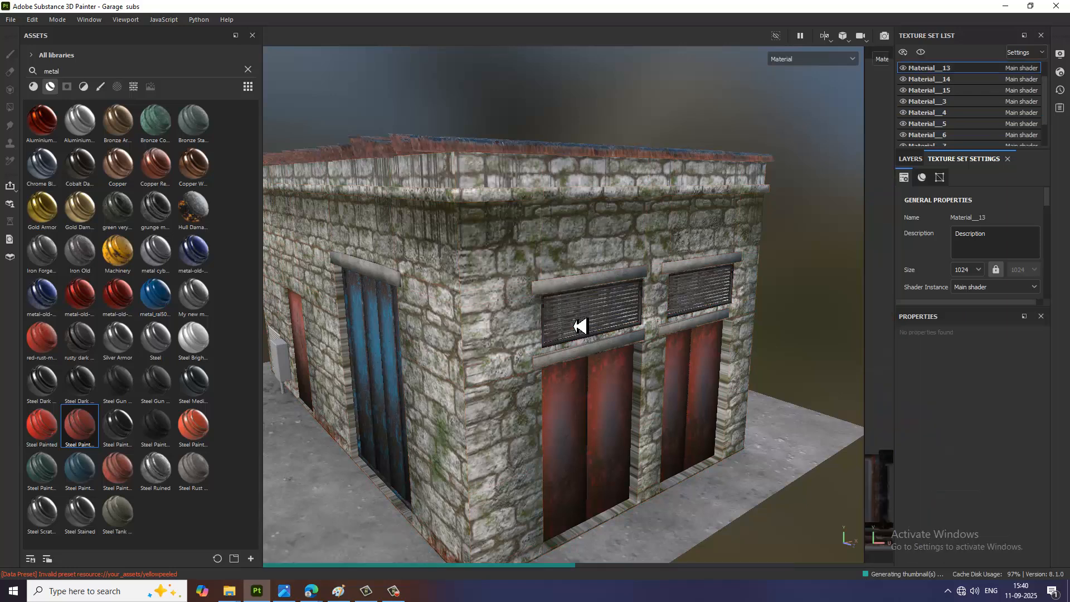
Step: Add the Steel Gun Matte smart material on top of the vents' Steel Painted Chipped Dirty layer
scroll(583, 312, up, 4)
scroll(561, 406, up, 5)
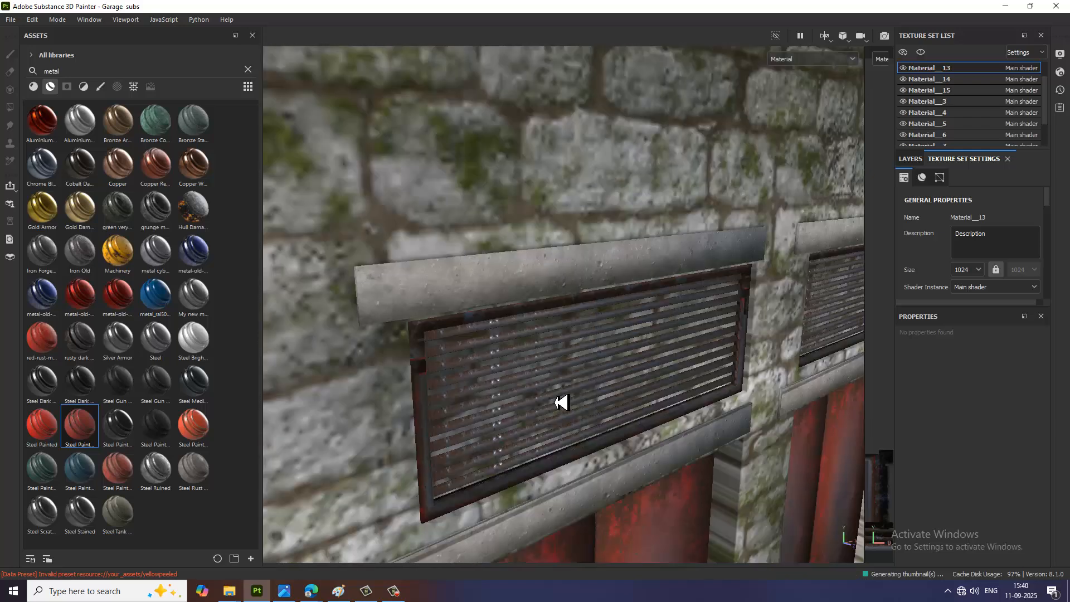
scroll(560, 401, down, 2)
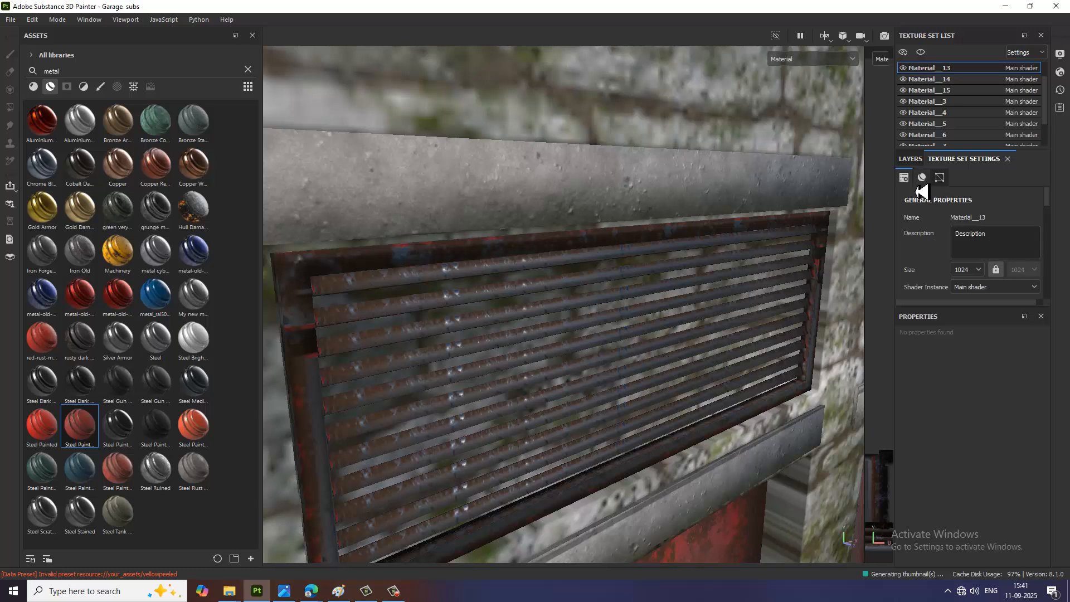
click(913, 161)
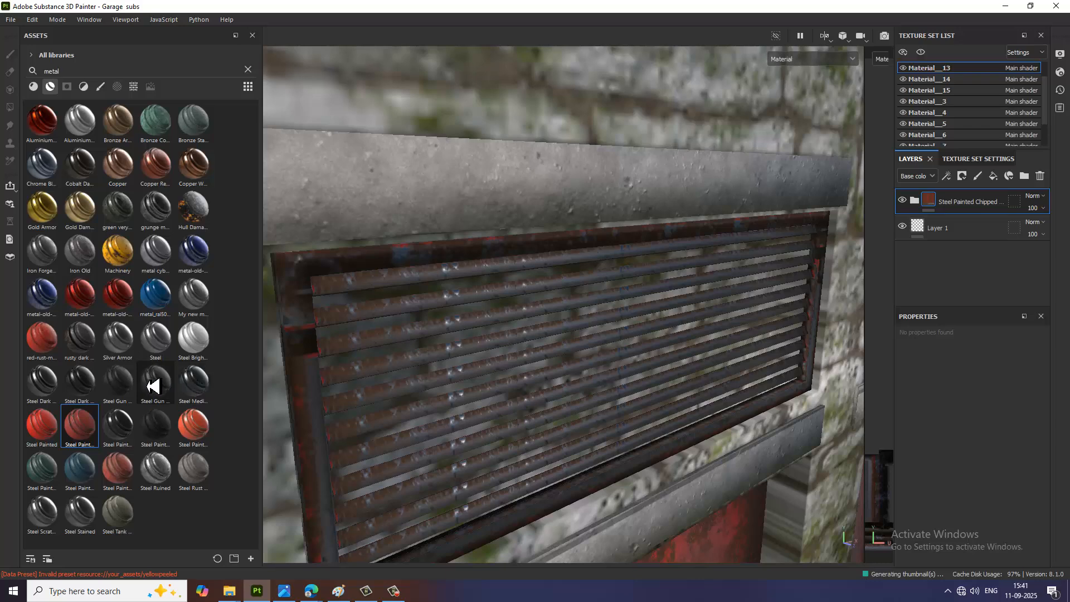
mouse_move(133, 385)
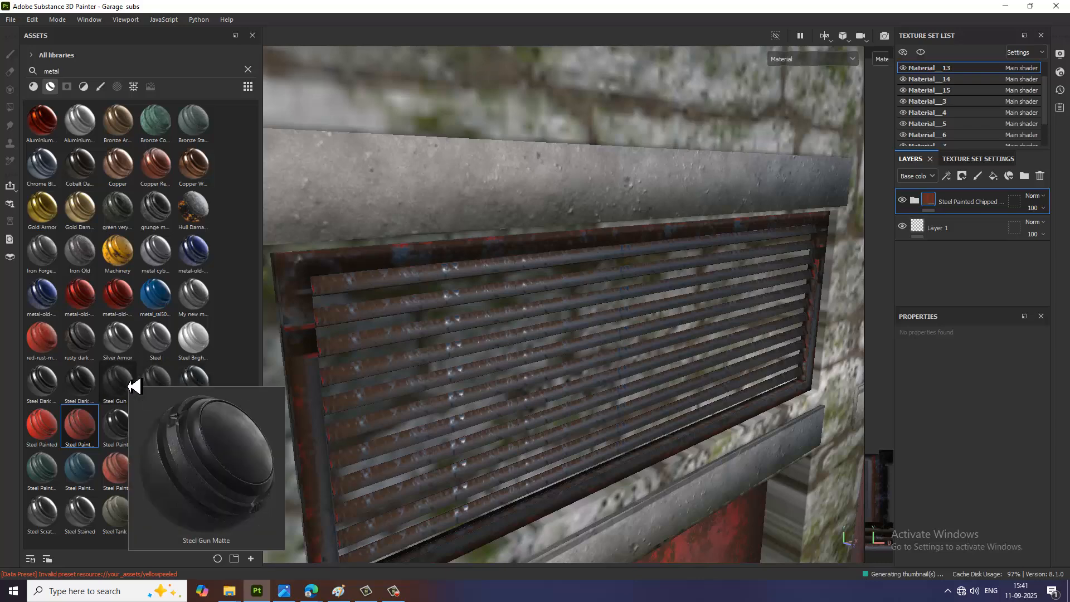
drag(134, 385, 499, 355)
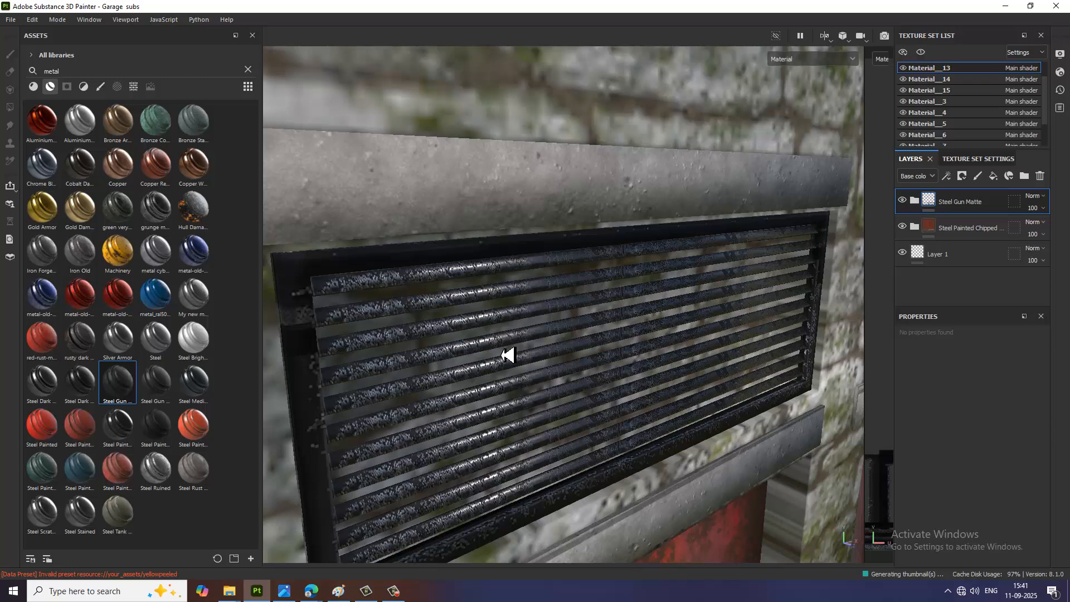
Step: Add a black mask to the vents' Steel Gun Matte layer and add a generator to that mask
click(962, 176)
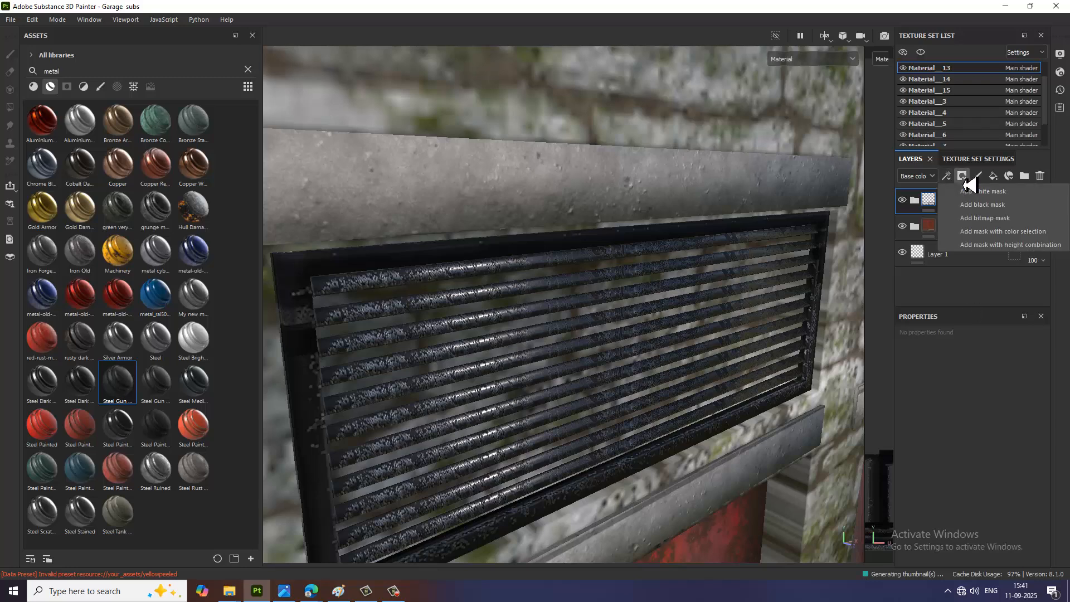
click(993, 207)
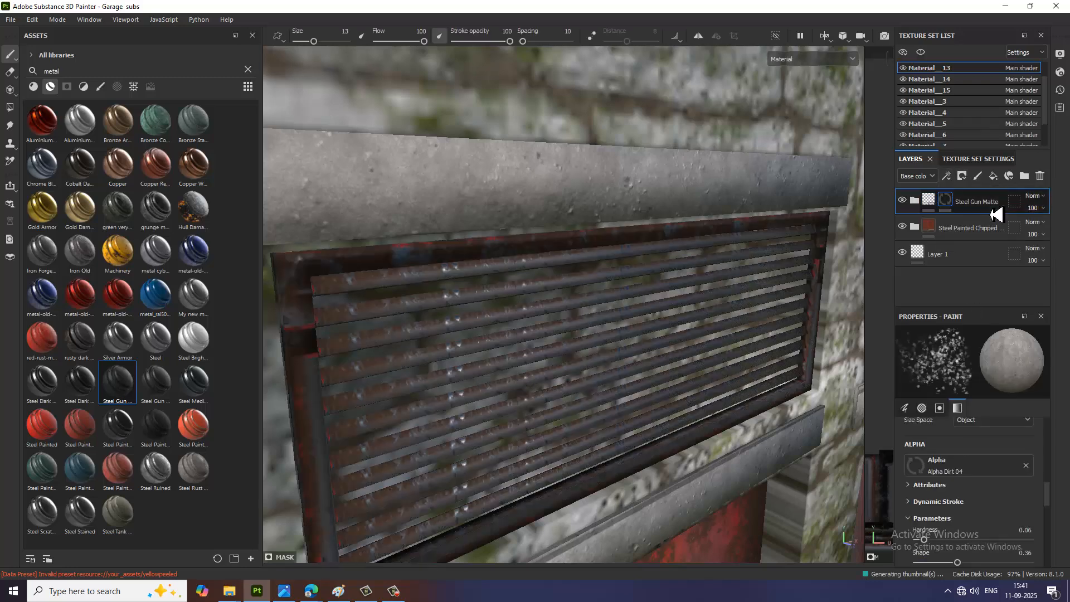
click(952, 184)
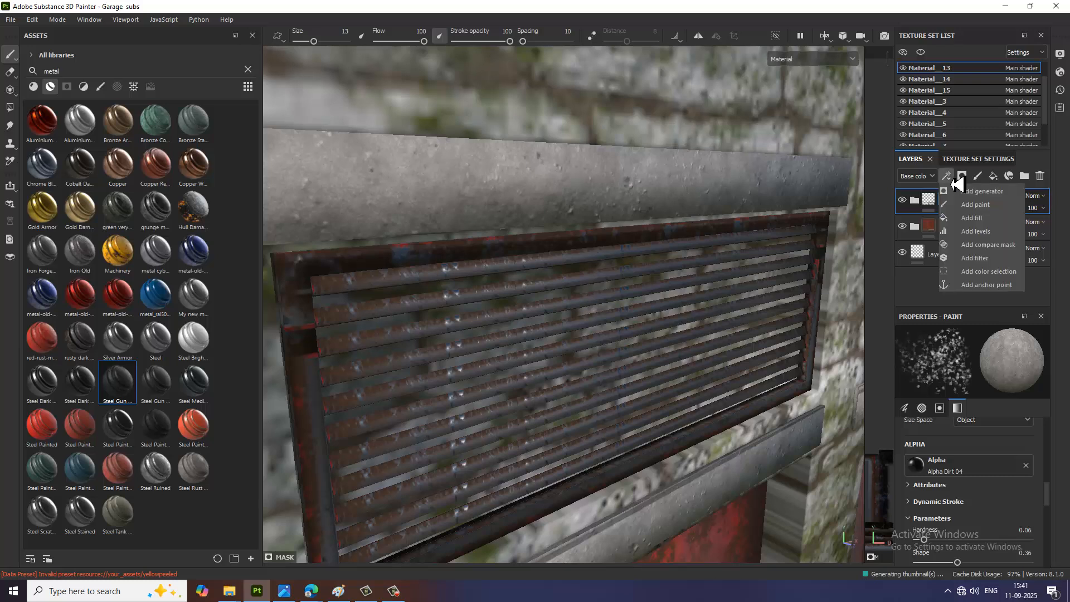
click(982, 191)
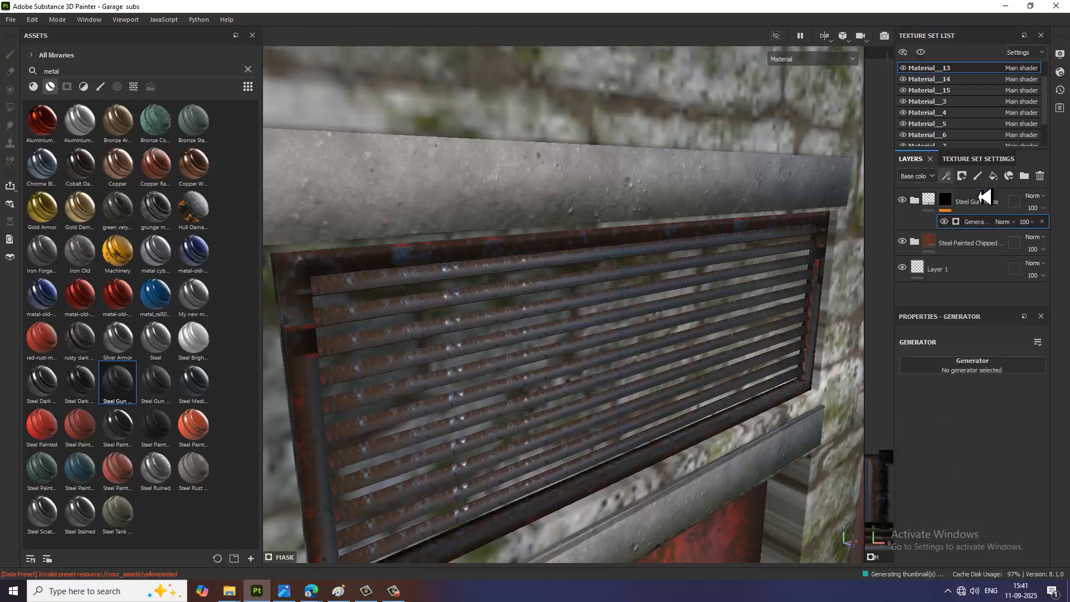
Step: Assign the Metal Edge Wear generator to the Steel Gun Matte mask and set its Wear Level to 0
click(987, 370)
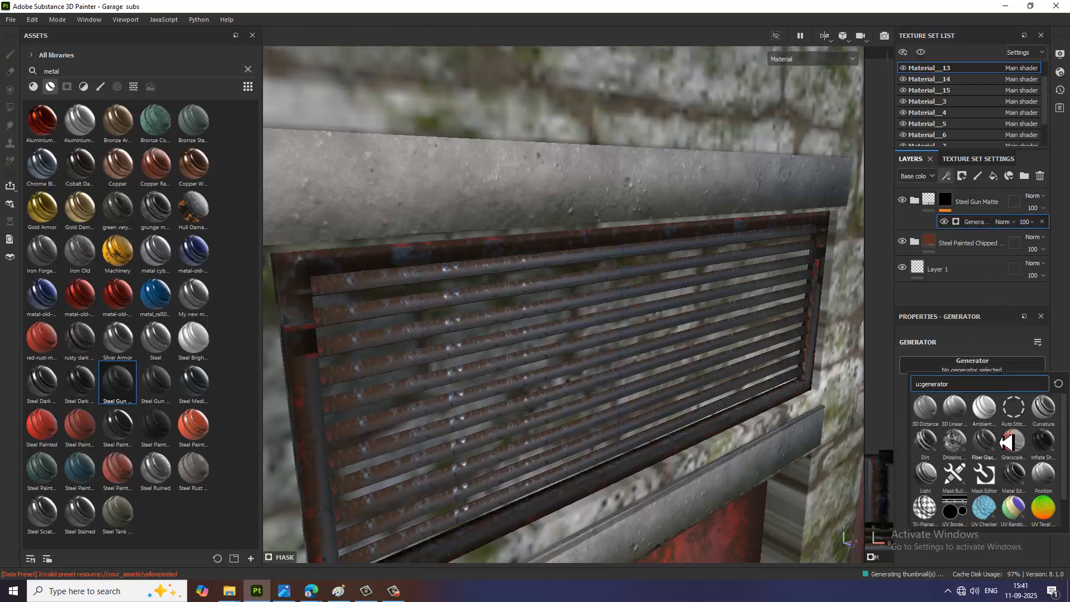
click(1018, 479)
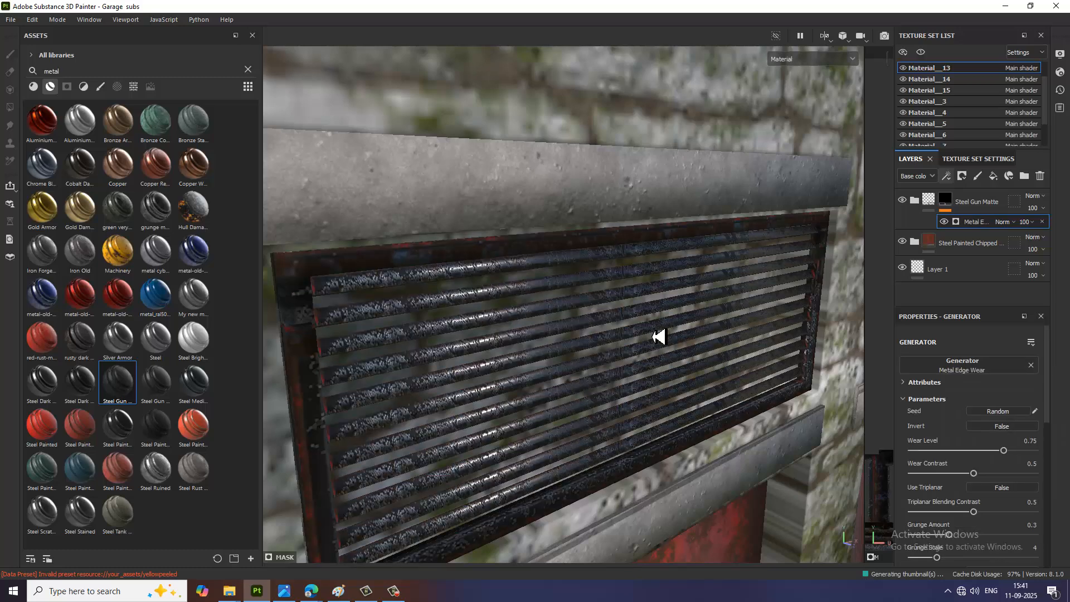
drag(1003, 452, 916, 448)
Step: Check the textured vents from farther away and examine the untextured louvred panel and utility box beside the single red door
scroll(701, 382, down, 6)
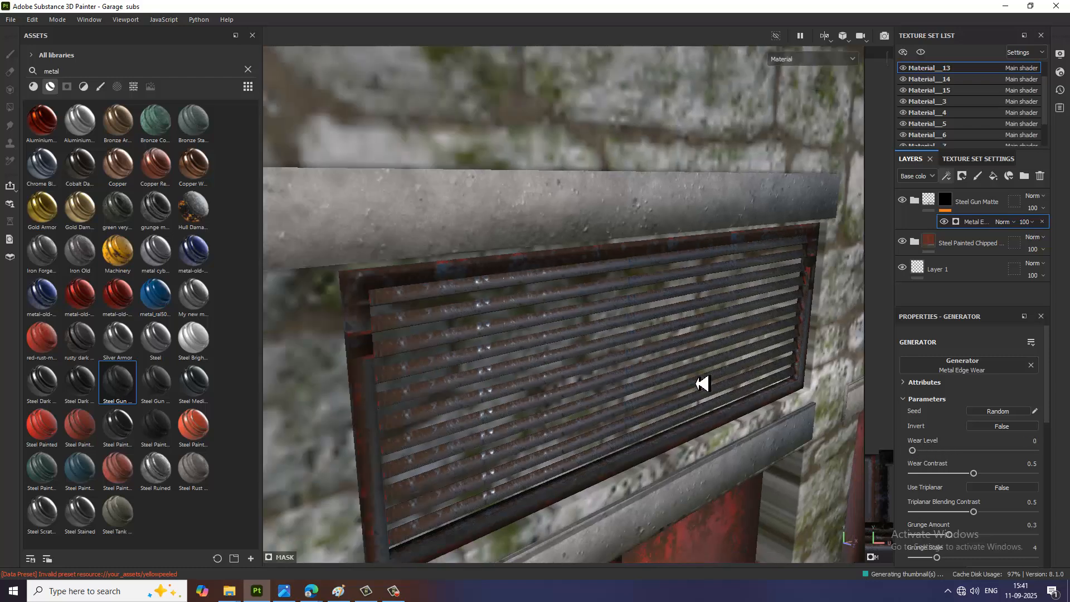
scroll(690, 383, down, 8)
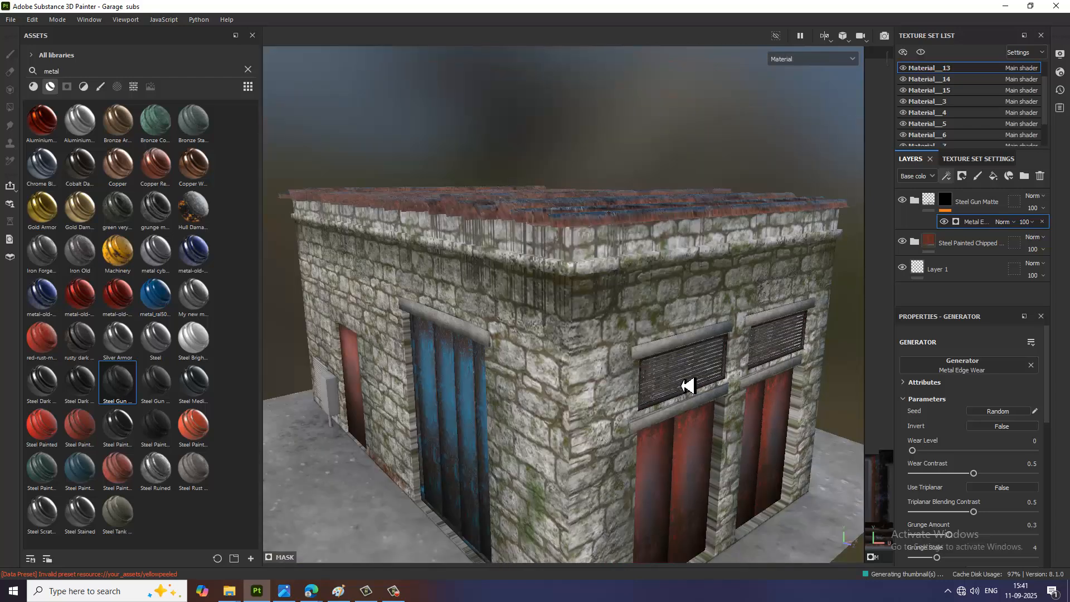
alt+drag(642, 405, 649, 406)
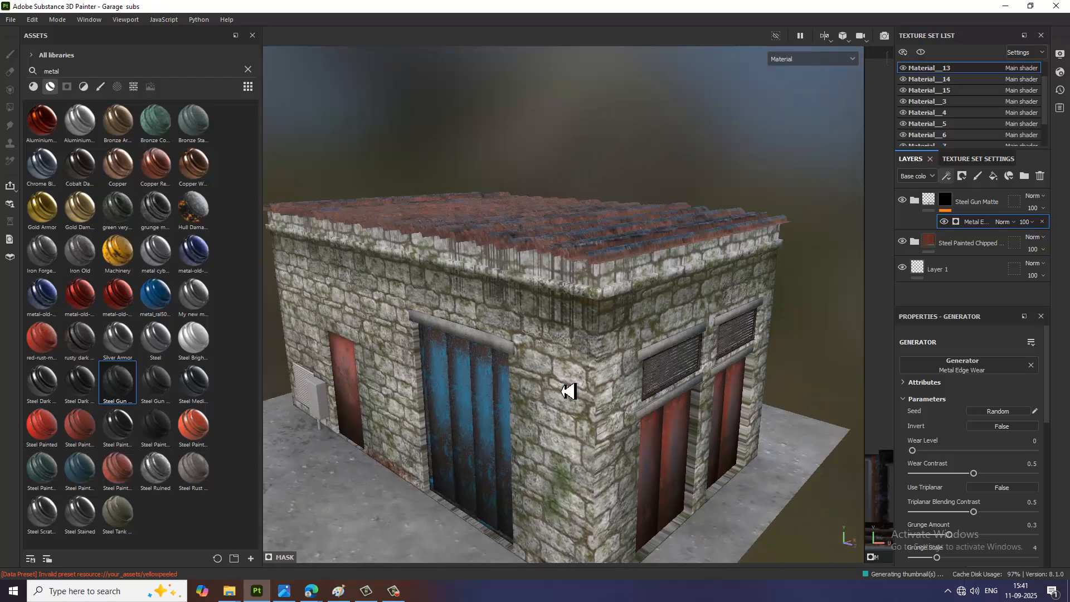
alt+drag(568, 389, 772, 365)
scroll(574, 402, up, 10)
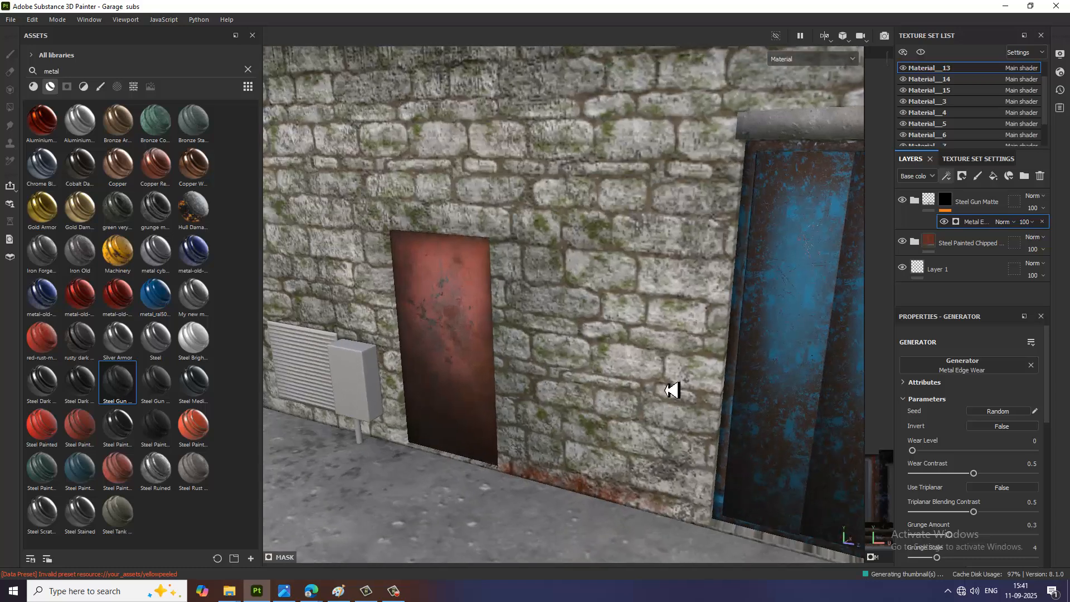
alt+middle_drag(672, 390, 699, 385)
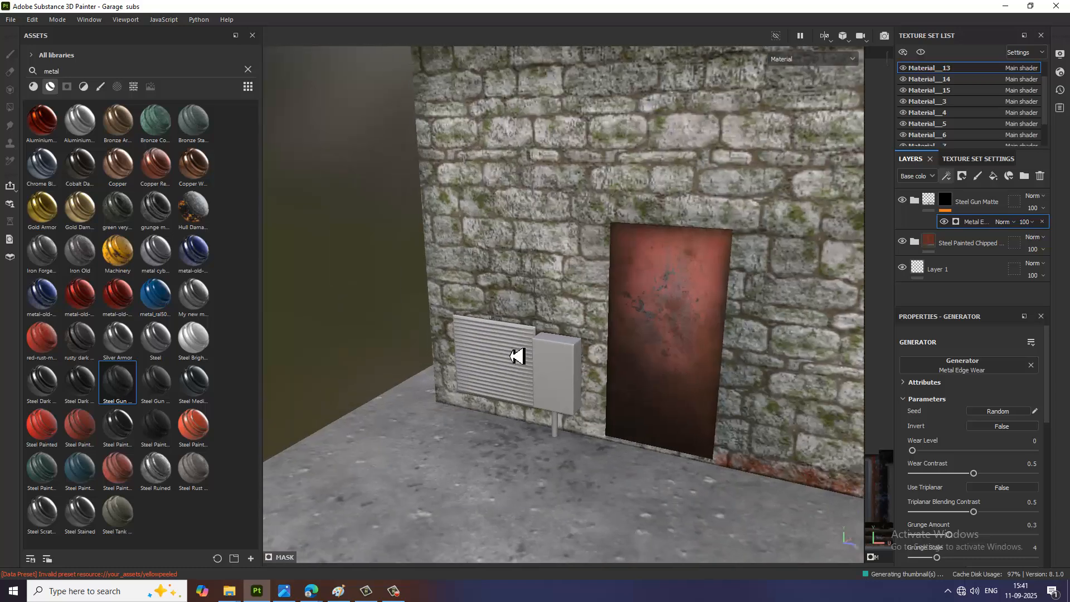
scroll(517, 356, up, 3)
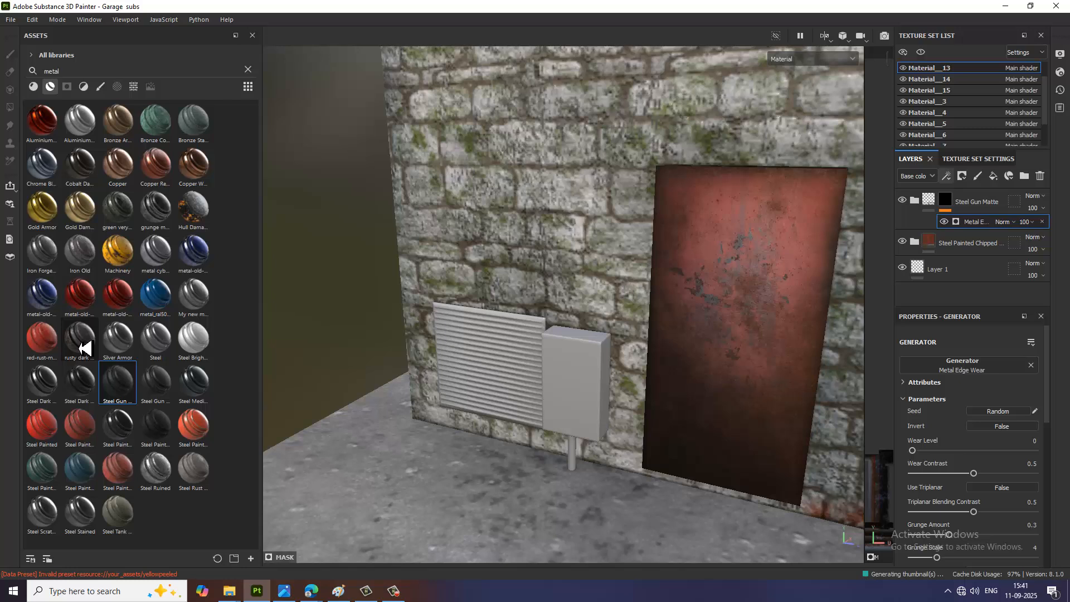
Step: Apply the rusty dark metal smart material to the louvred panel and check the panel against the reference image
drag(83, 348, 471, 371)
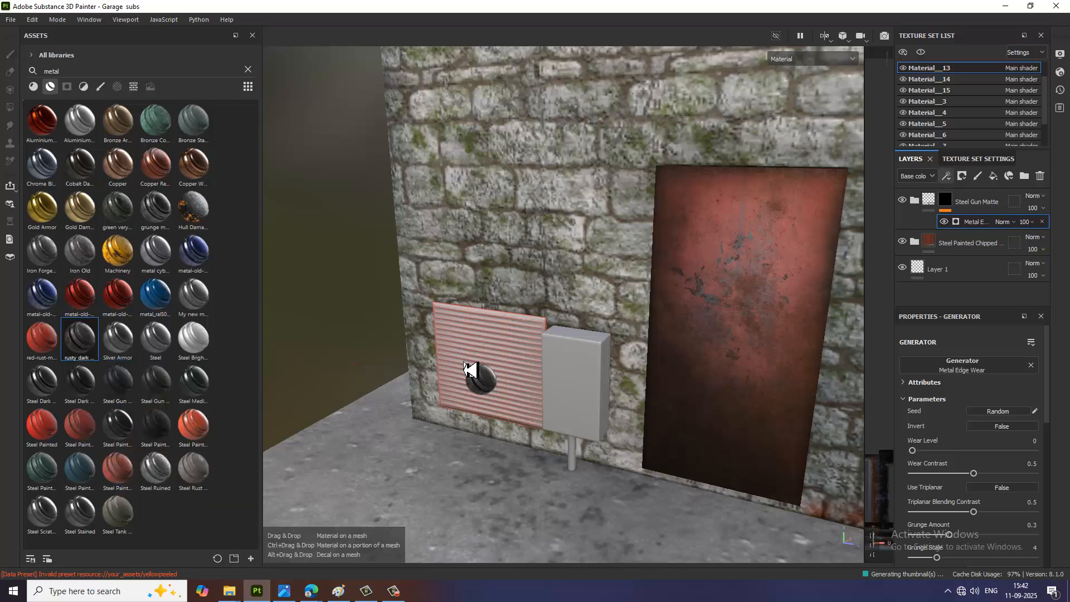
drag(471, 370, 470, 370)
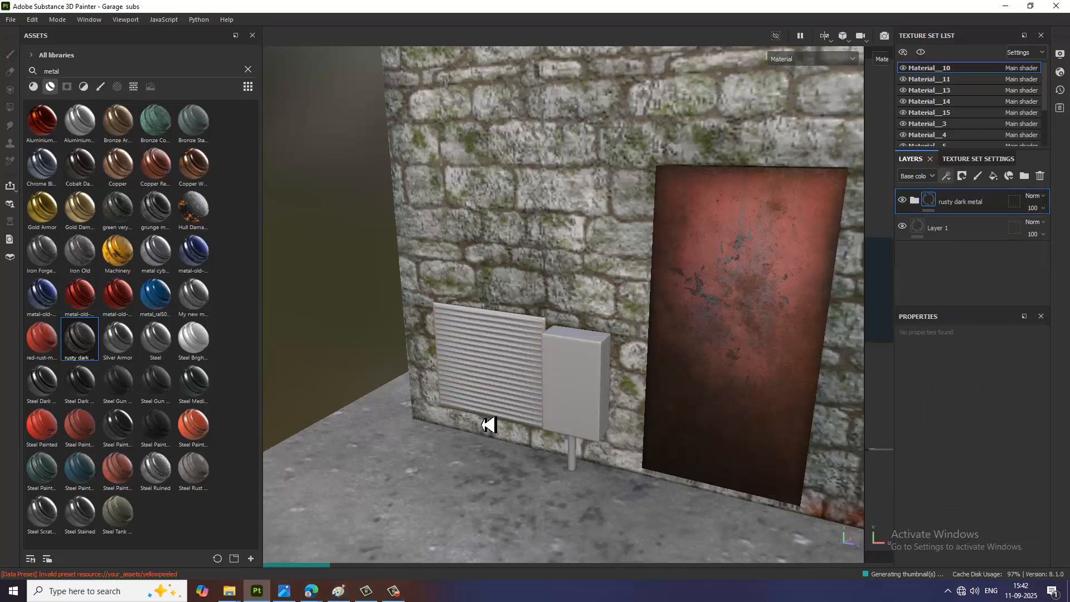
click(285, 592)
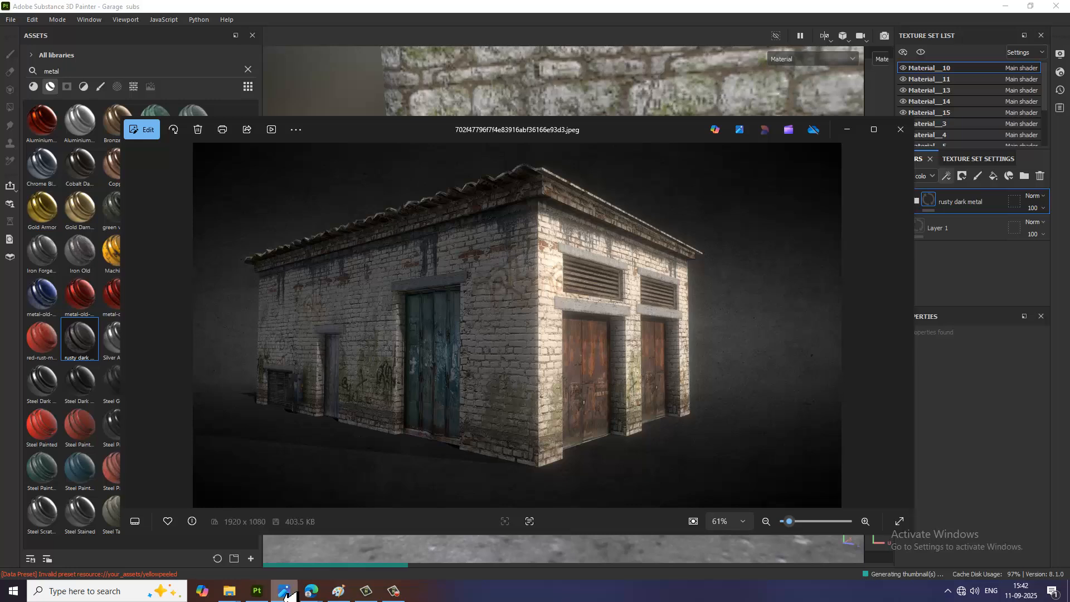
click(285, 592)
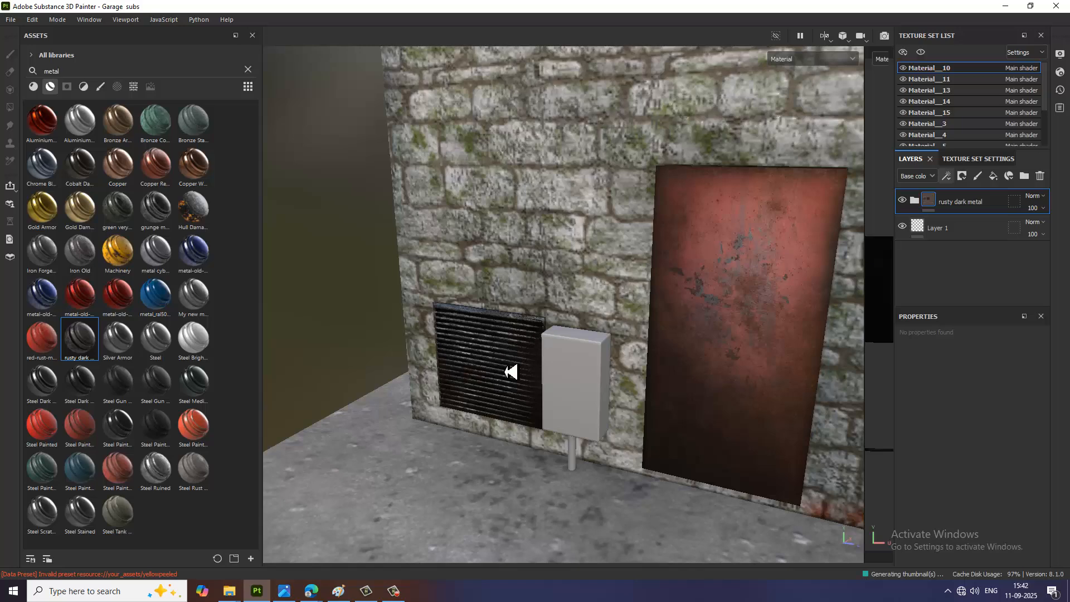
Step: Add the Rust Coarse material on top of the louvred panel's rusty dark metal layer
alt+drag(511, 375, 545, 366)
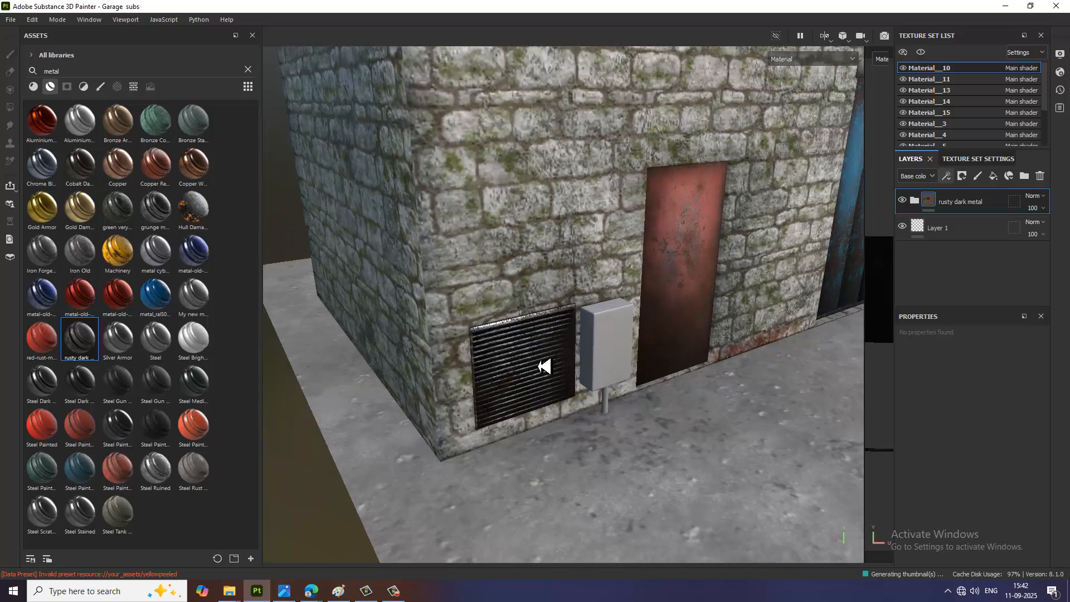
scroll(544, 365, up, 6)
scroll(535, 370, up, 1)
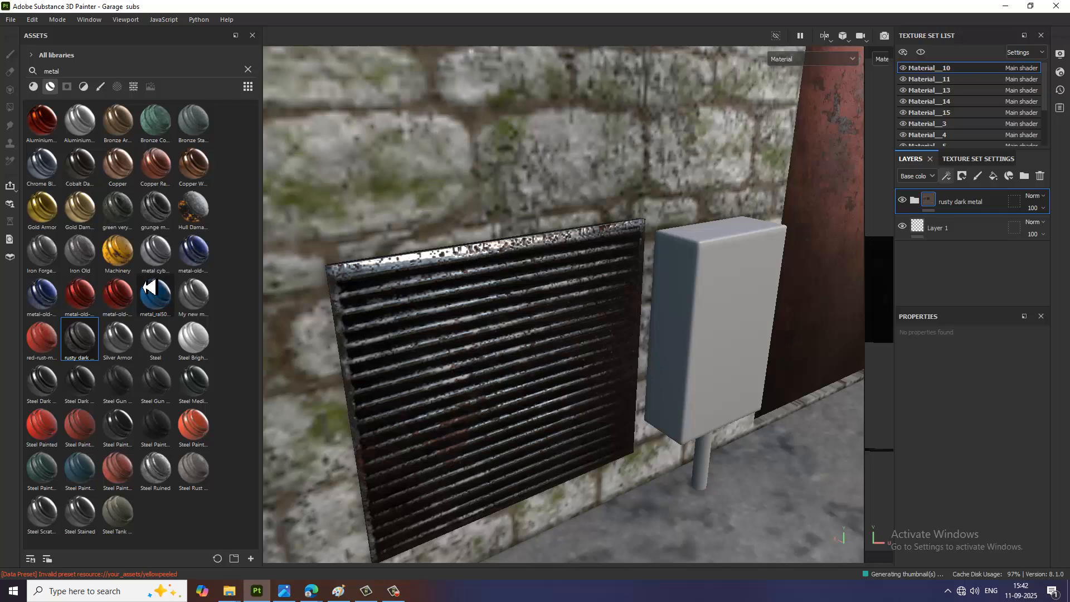
click(33, 86)
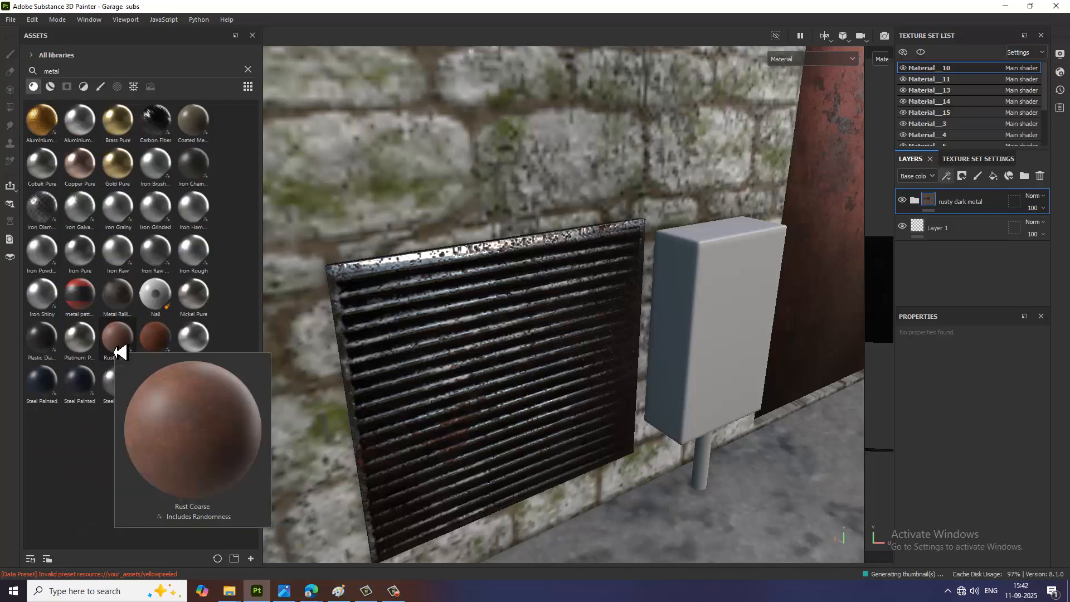
drag(119, 351, 555, 338)
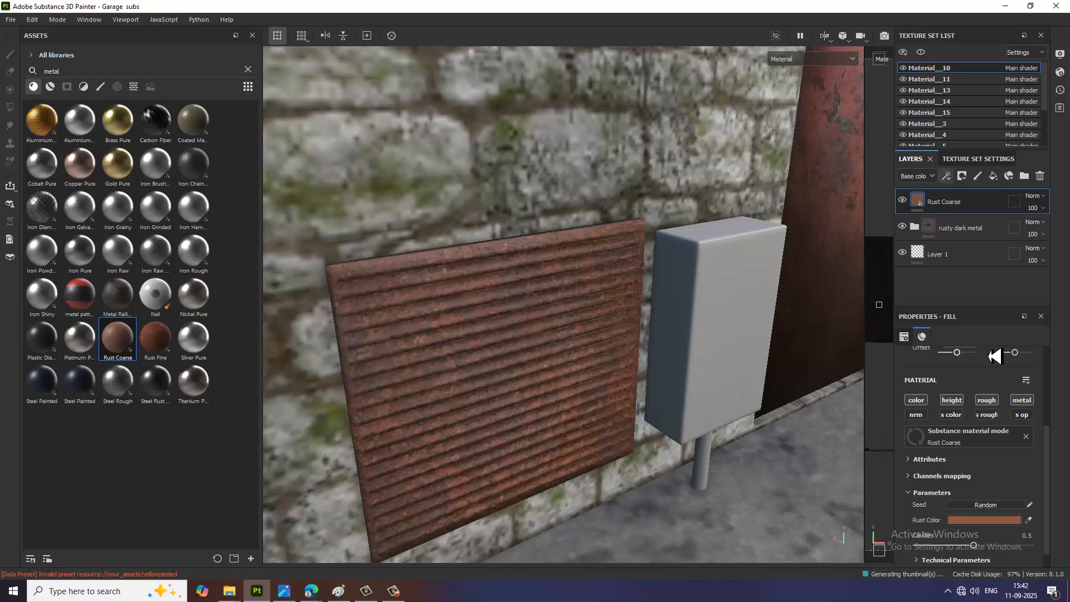
Step: Add a black mask to the louvred panel's Rust Coarse layer and add a generator to that mask
click(961, 176)
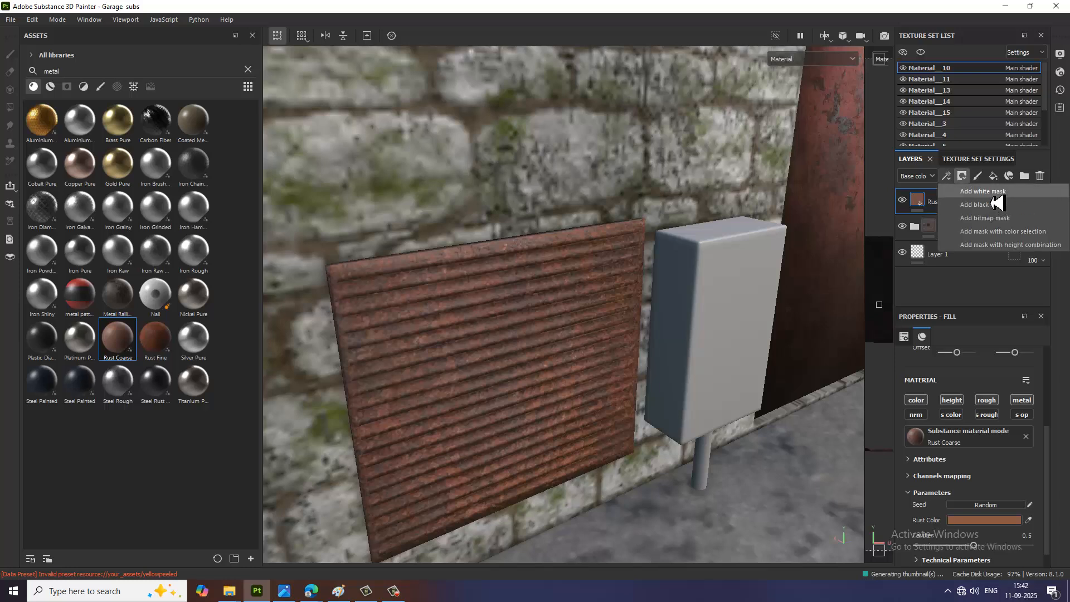
click(998, 210)
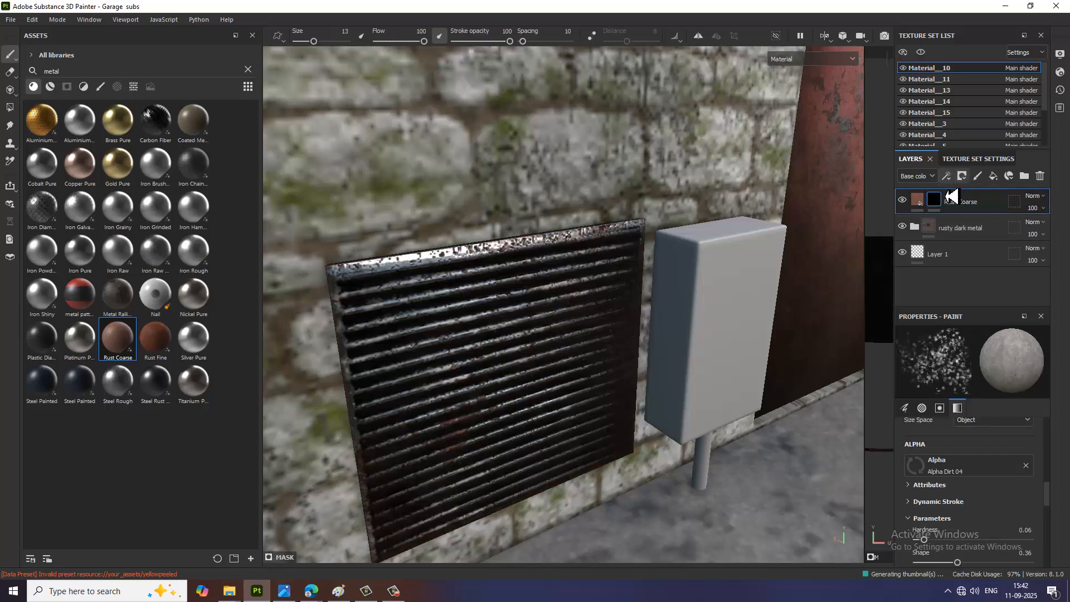
click(946, 176)
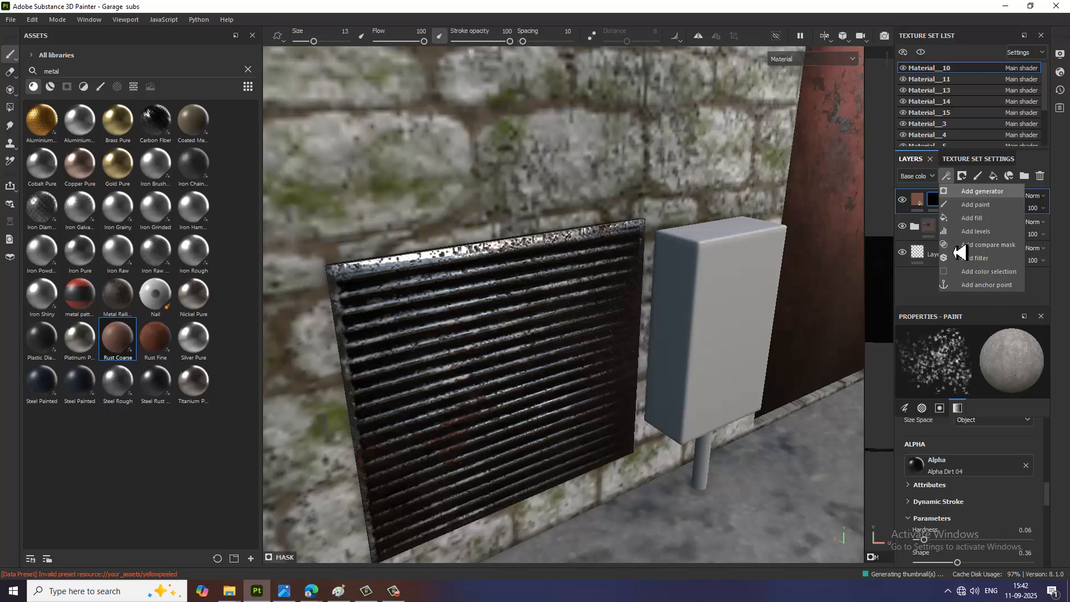
click(975, 191)
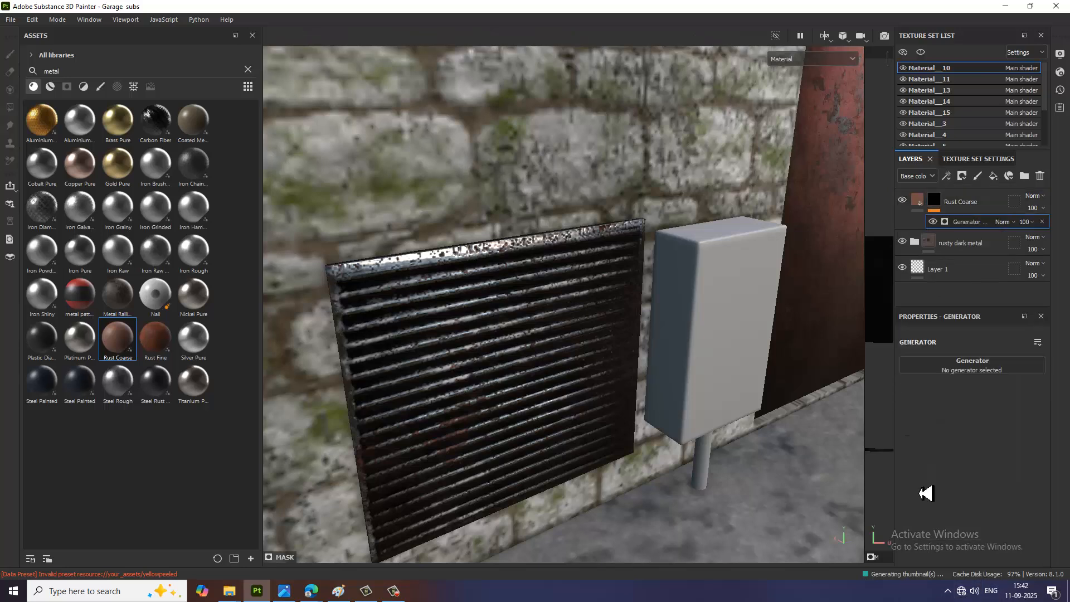
Step: Assign the Dirt generator to the Rust Coarse mask and set its Dirt Level to 0.55
click(974, 368)
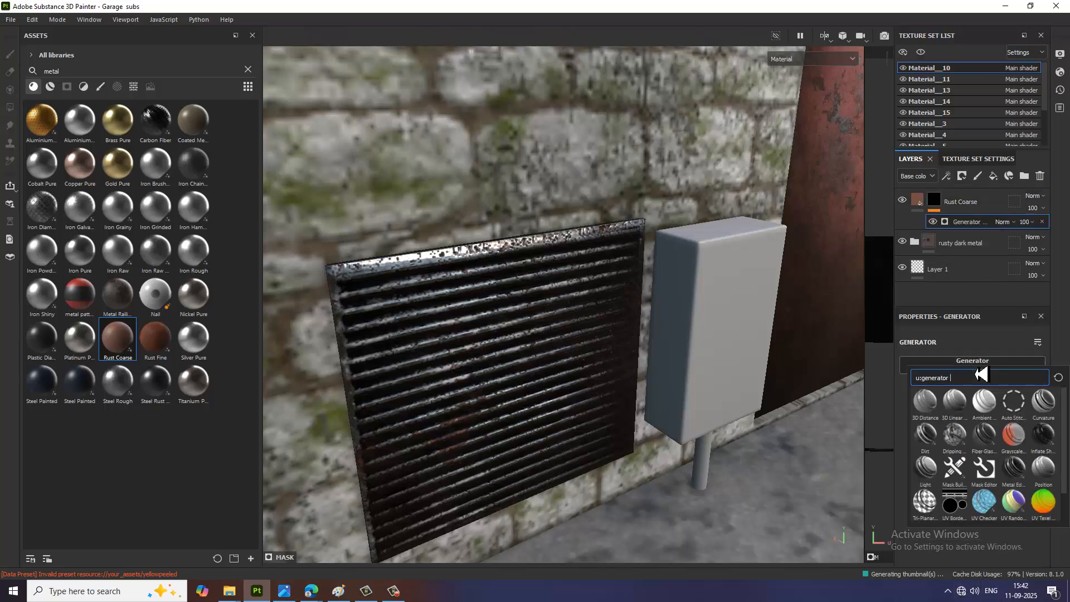
click(925, 434)
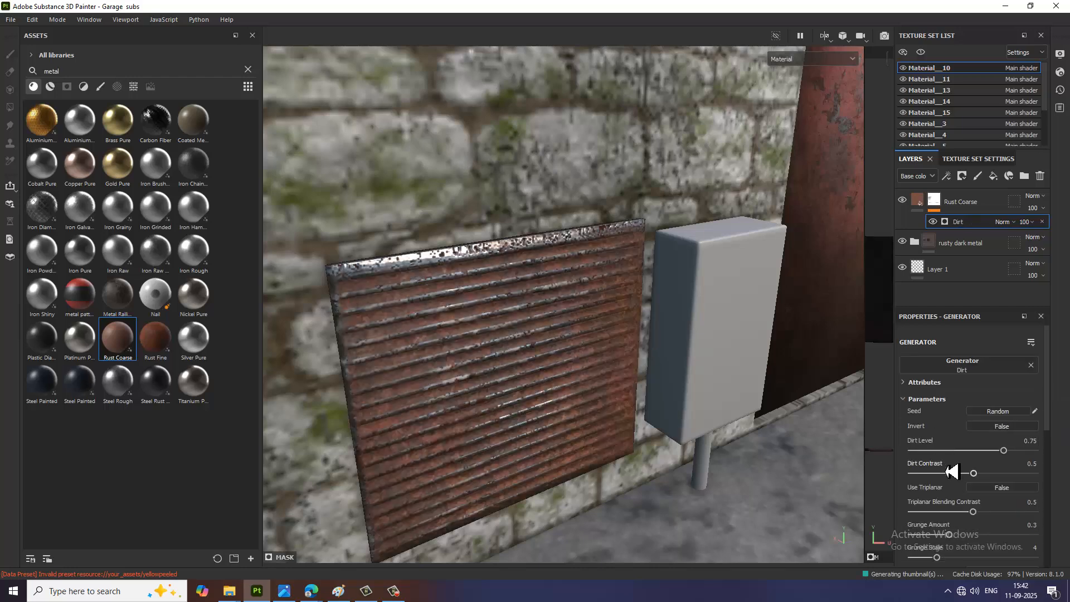
alt+drag(485, 420, 620, 477)
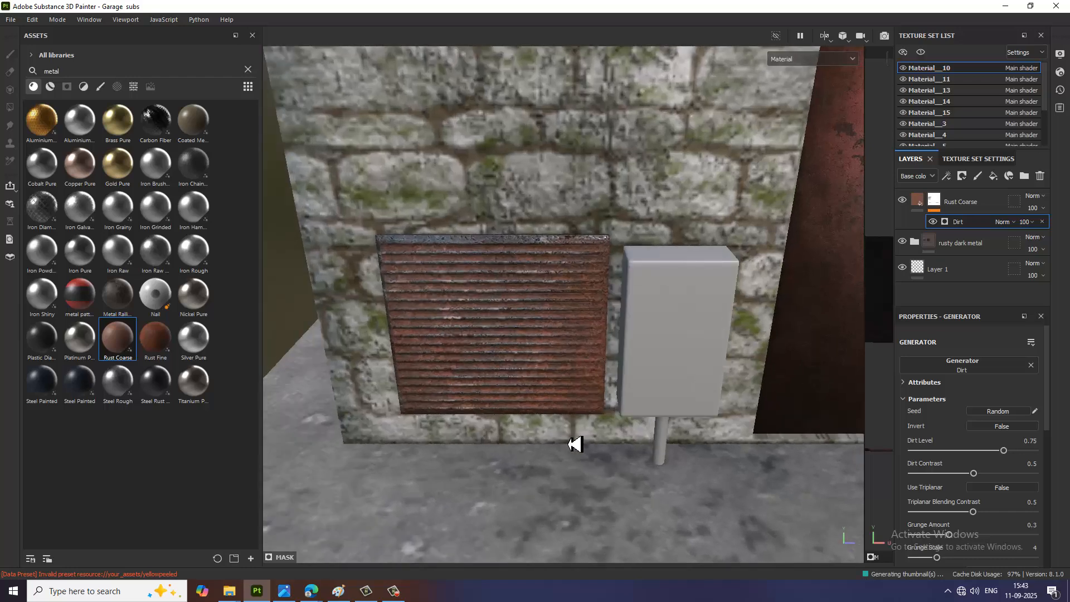
alt+right_drag(574, 443, 625, 372)
alt+middle_drag(598, 323, 658, 414)
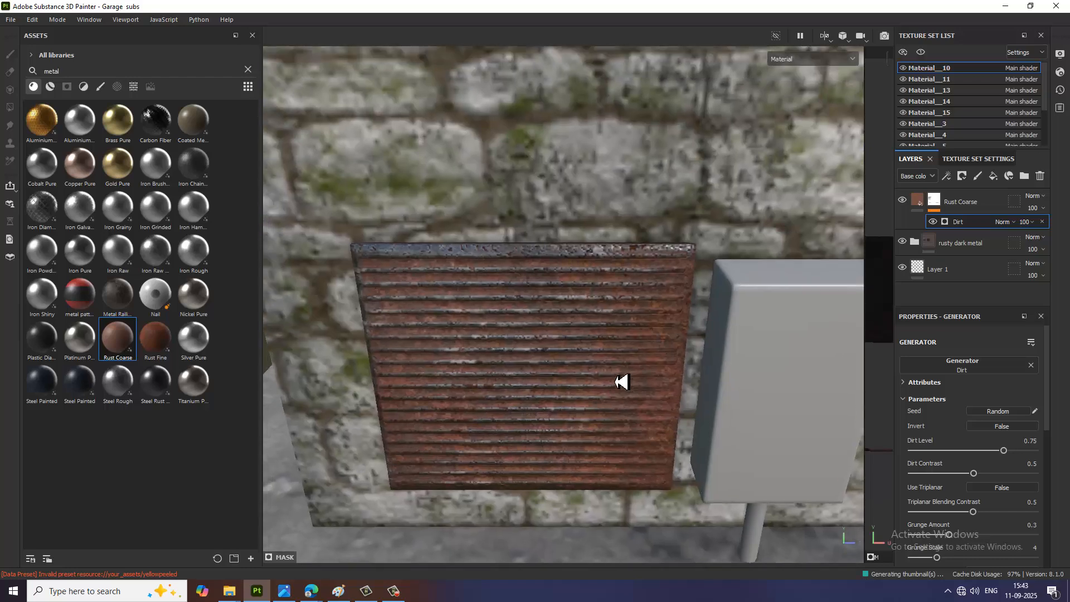
alt+right_drag(620, 382, 663, 393)
drag(1005, 450, 971, 450)
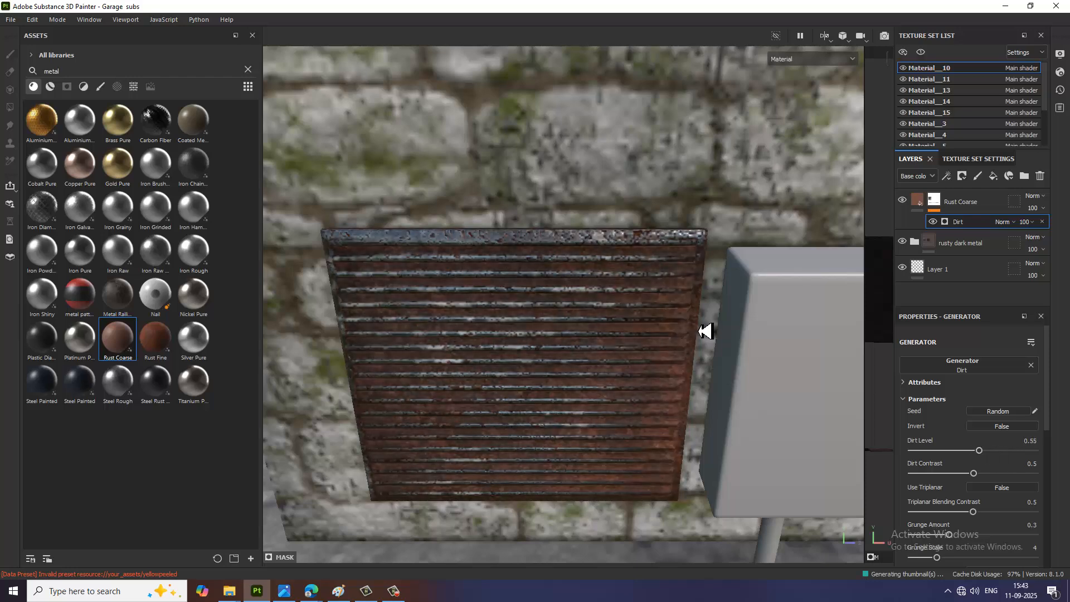
Step: Check the rusted louvred panel from farther away and examine the louvre and utility box in the reference image
scroll(707, 332, down, 3)
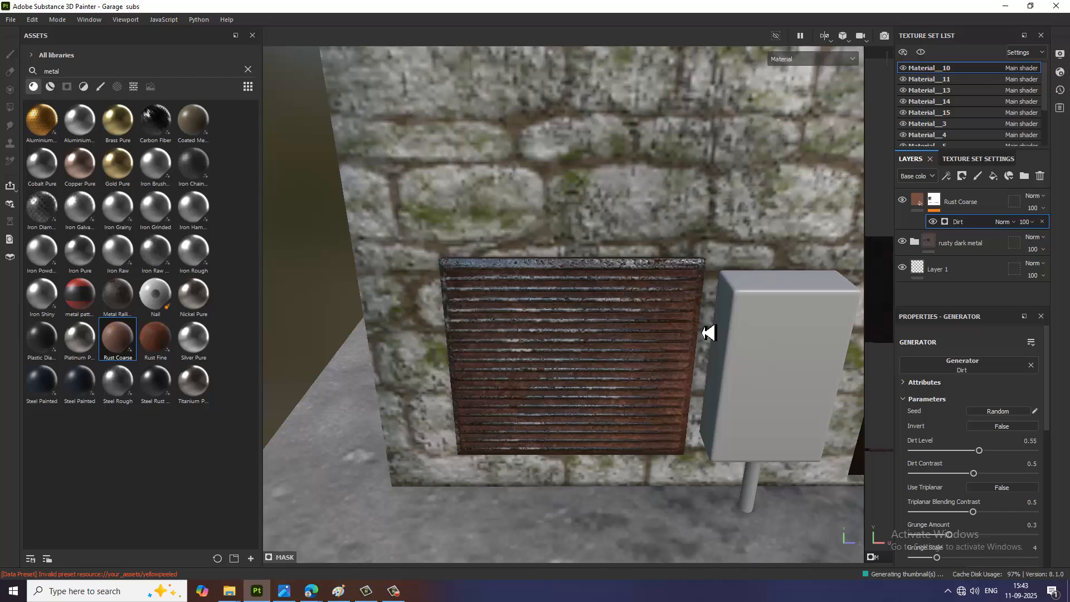
scroll(691, 373, down, 5)
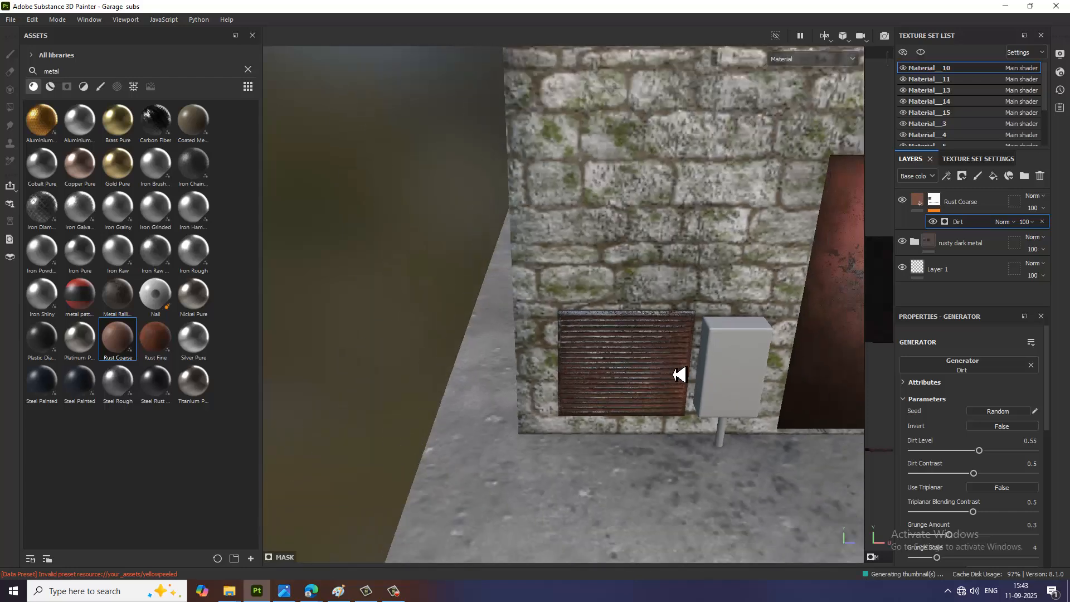
alt+middle_drag(702, 364, 642, 361)
alt+drag(715, 401, 694, 398)
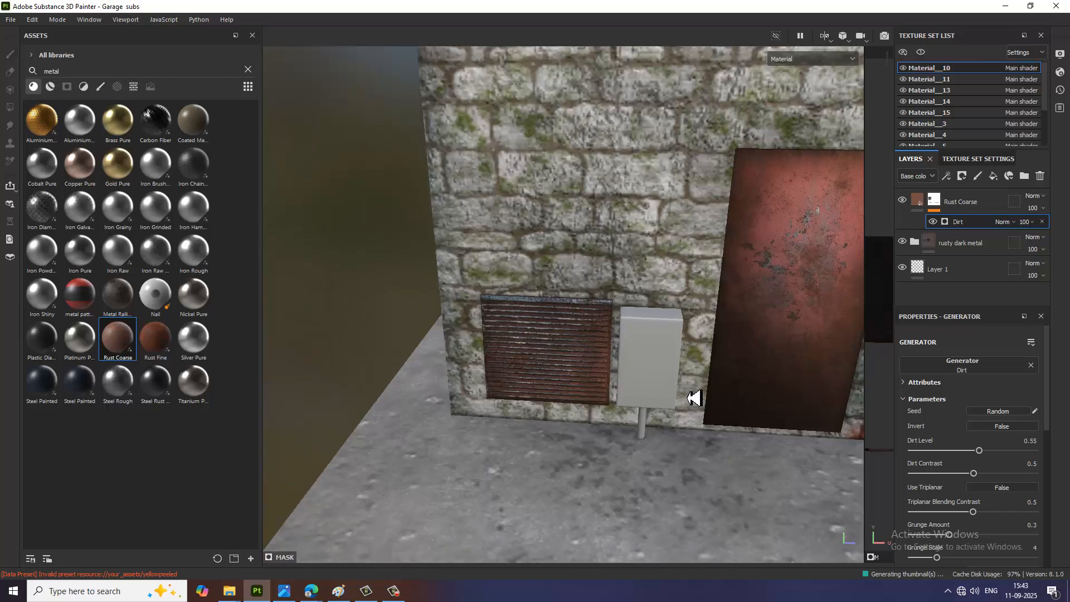
scroll(693, 393, down, 4)
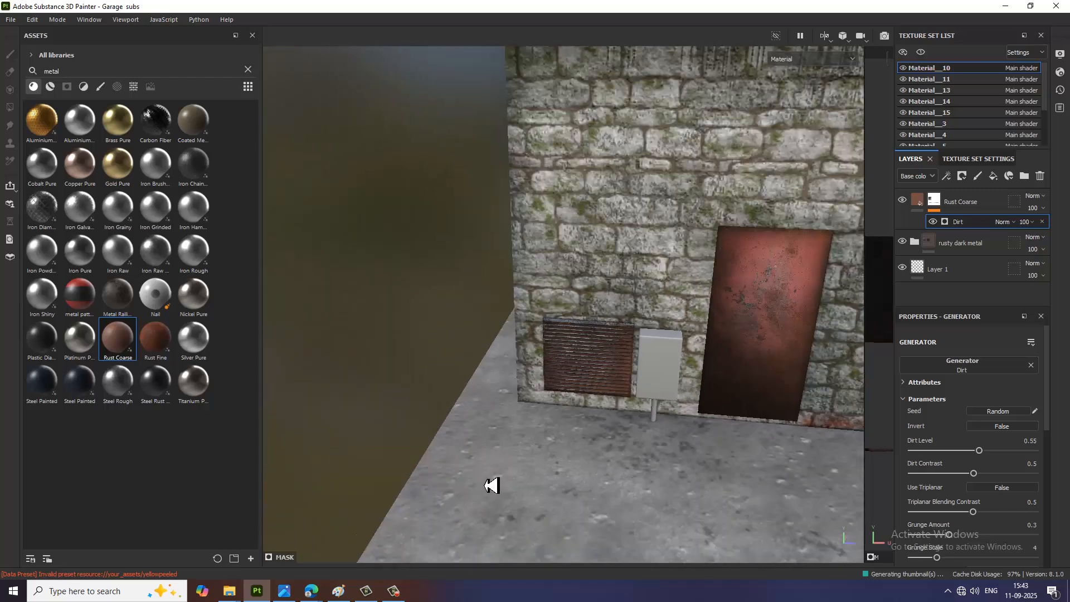
click(284, 590)
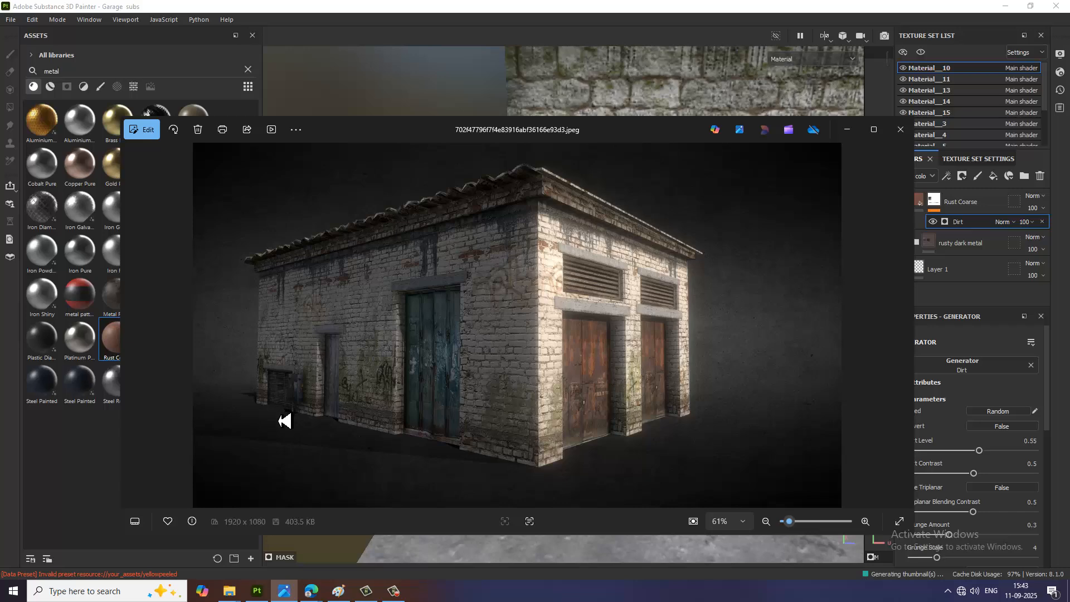
scroll(284, 419, up, 1)
scroll(268, 412, up, 3)
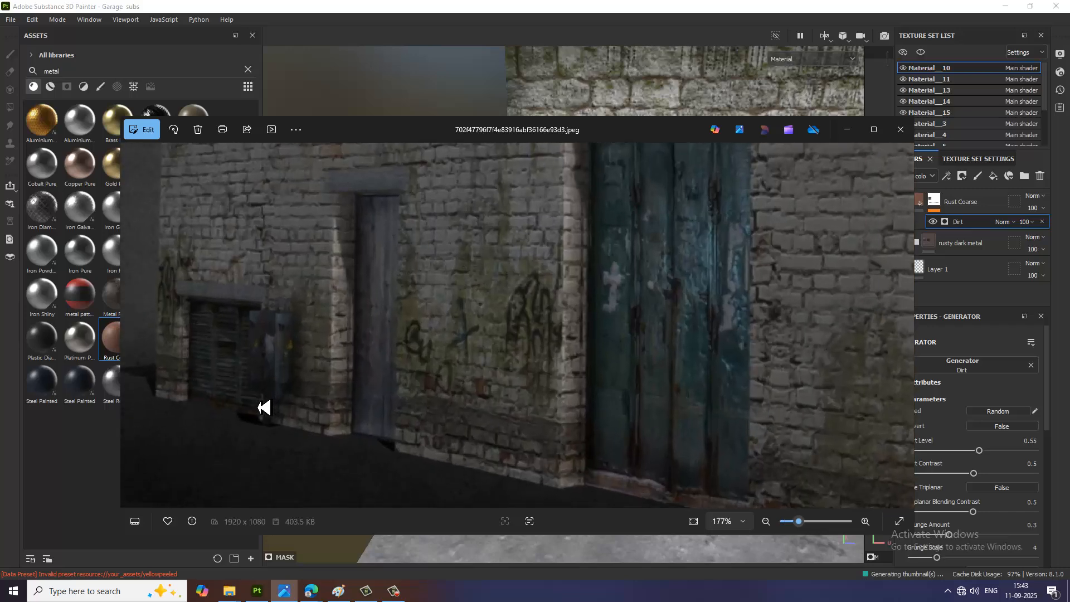
scroll(263, 423, up, 3)
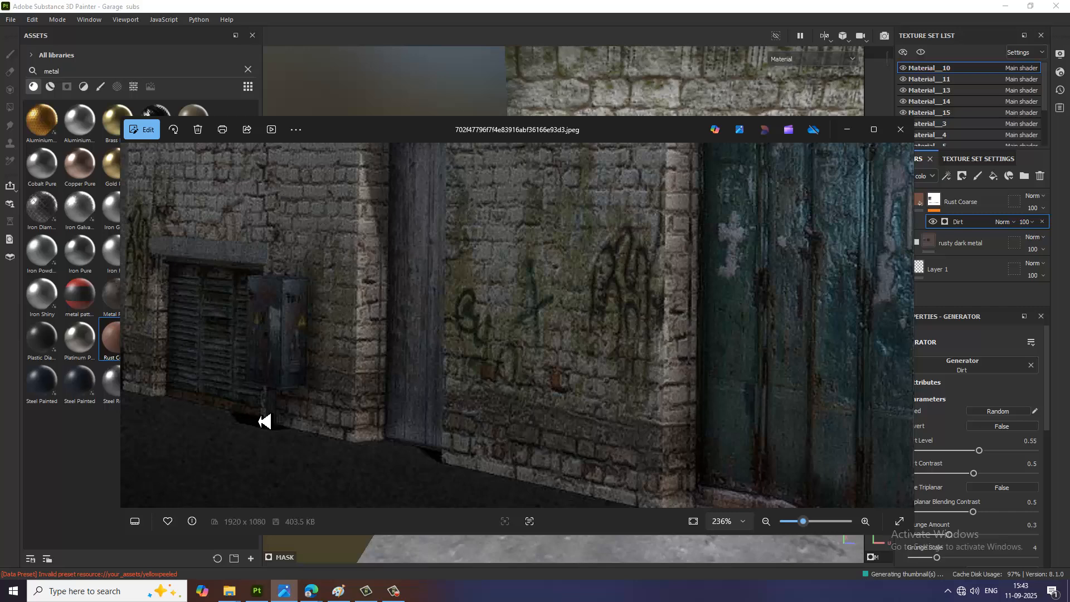
scroll(283, 403, down, 5)
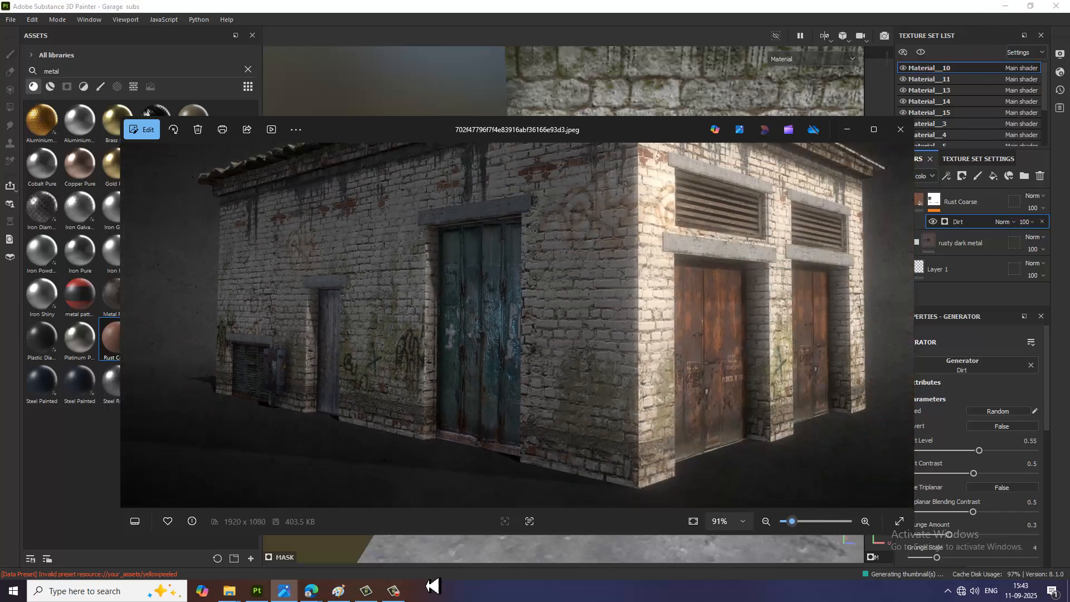
click(257, 593)
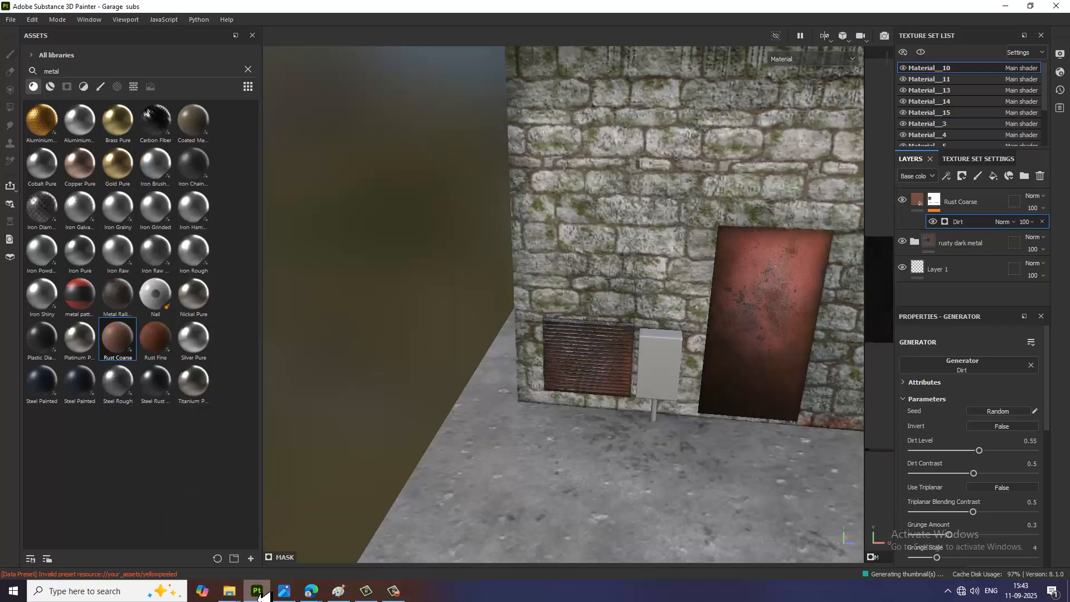
click(395, 593)
click(396, 594)
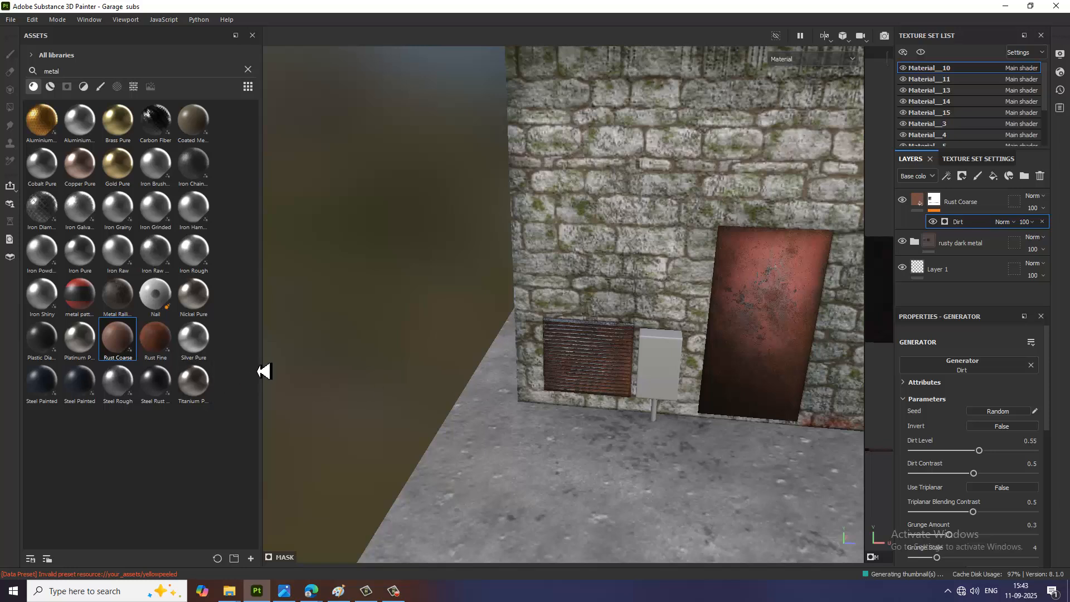
Step: Apply the rusty dark metal smart material to the utility box and add Steel Painted Stained on top of it
click(53, 88)
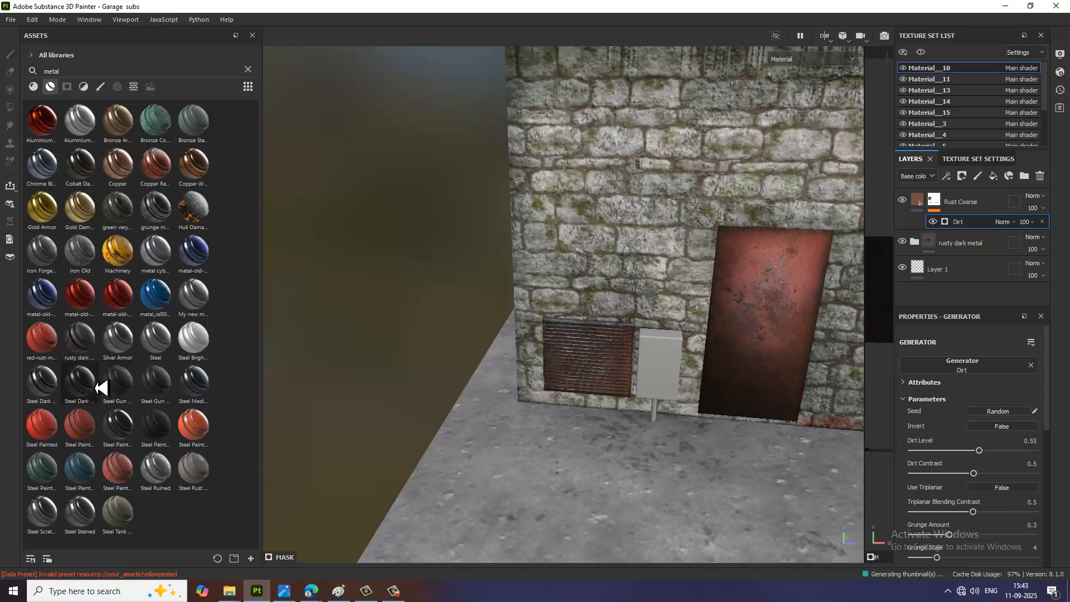
drag(92, 348, 658, 374)
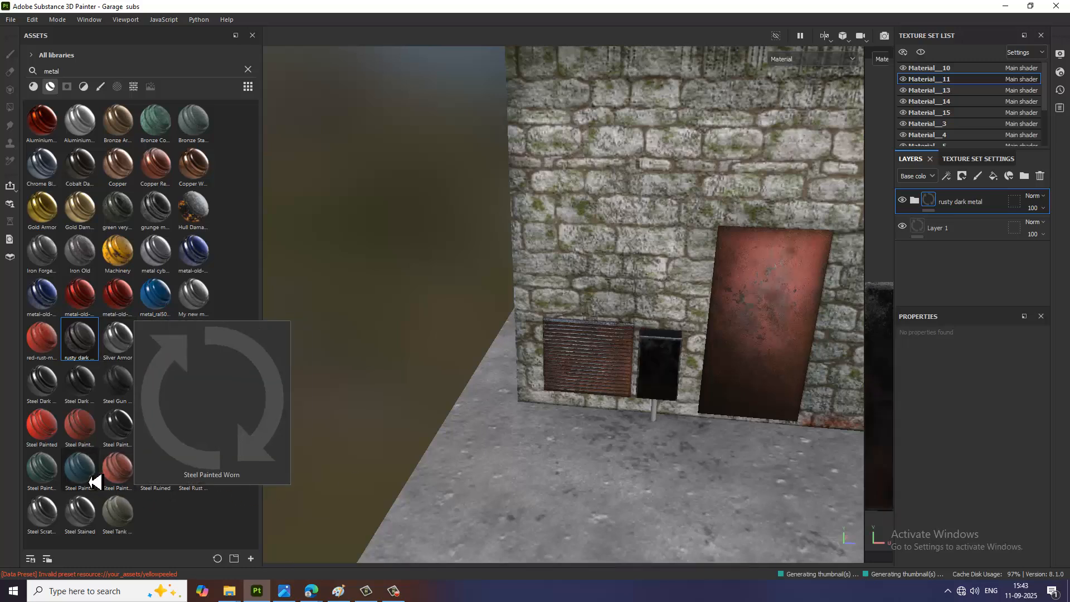
mouse_move(89, 474)
mouse_down()
mouse_move(574, 405)
mouse_move(659, 377)
mouse_up()
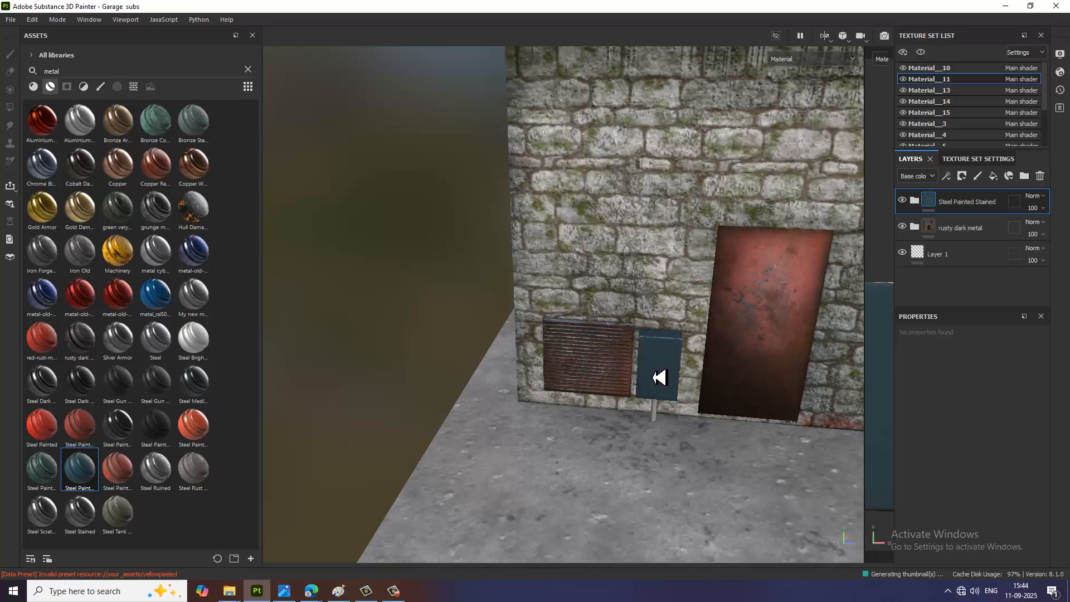
Step: Add a black mask to the utility box's Steel Painted Stained layer and add a generator to that mask
scroll(695, 362, up, 3)
scroll(685, 372, up, 3)
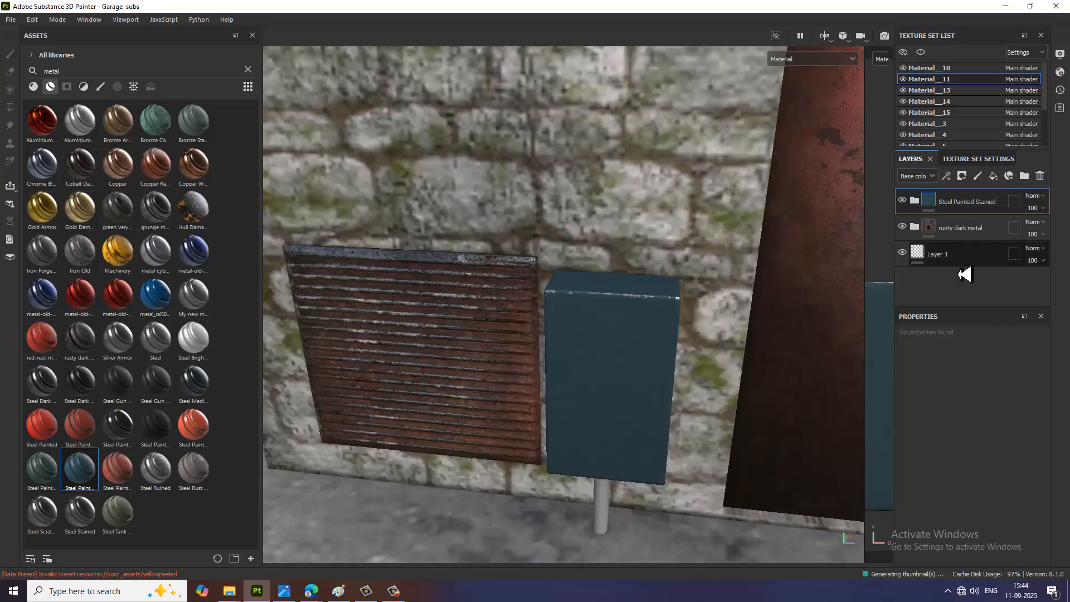
click(963, 176)
click(982, 204)
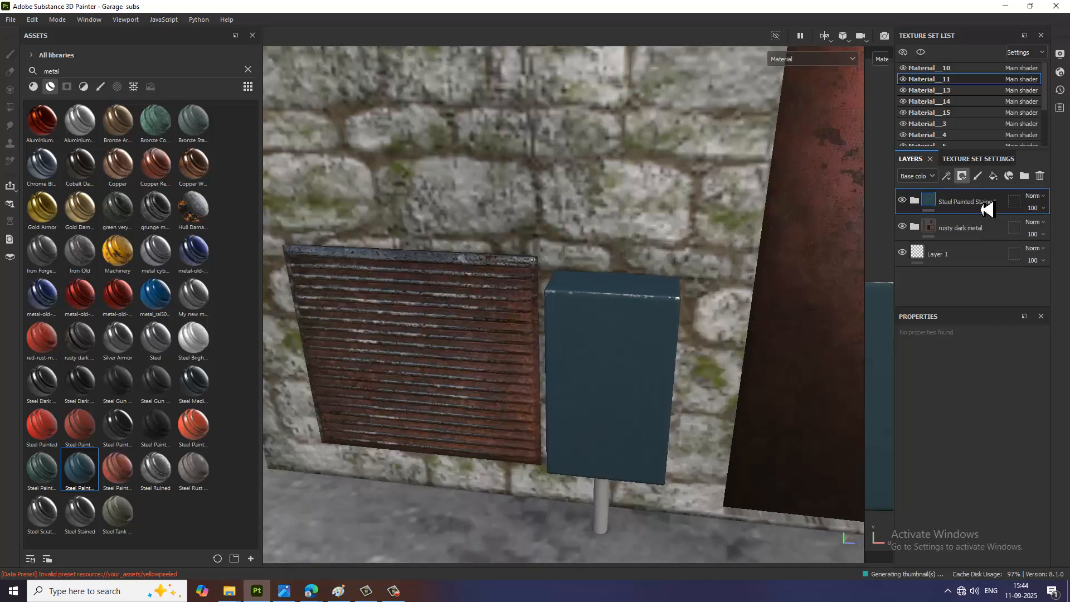
click(948, 178)
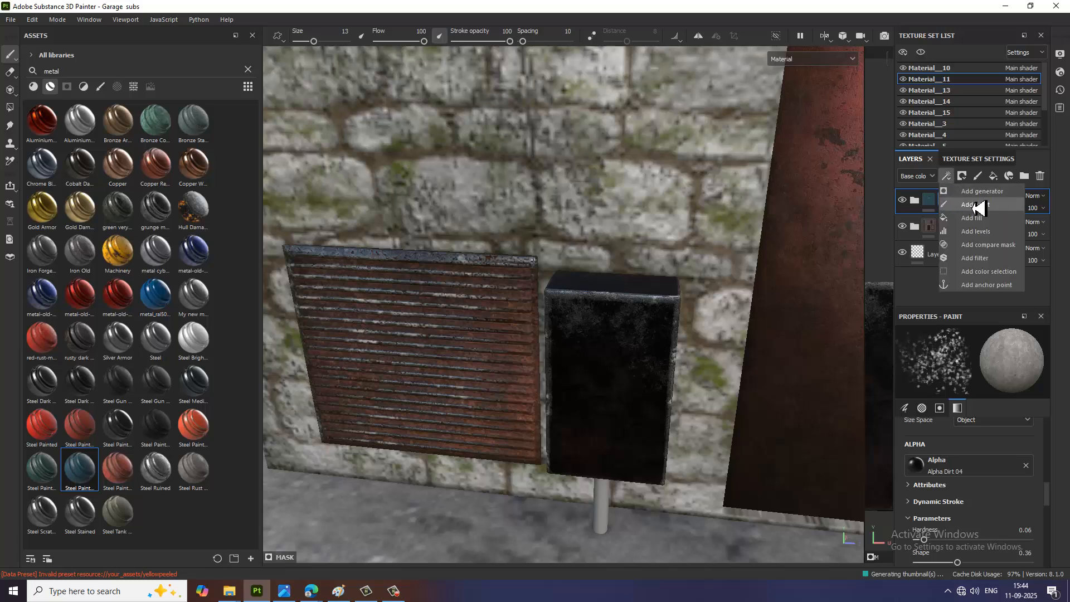
click(972, 194)
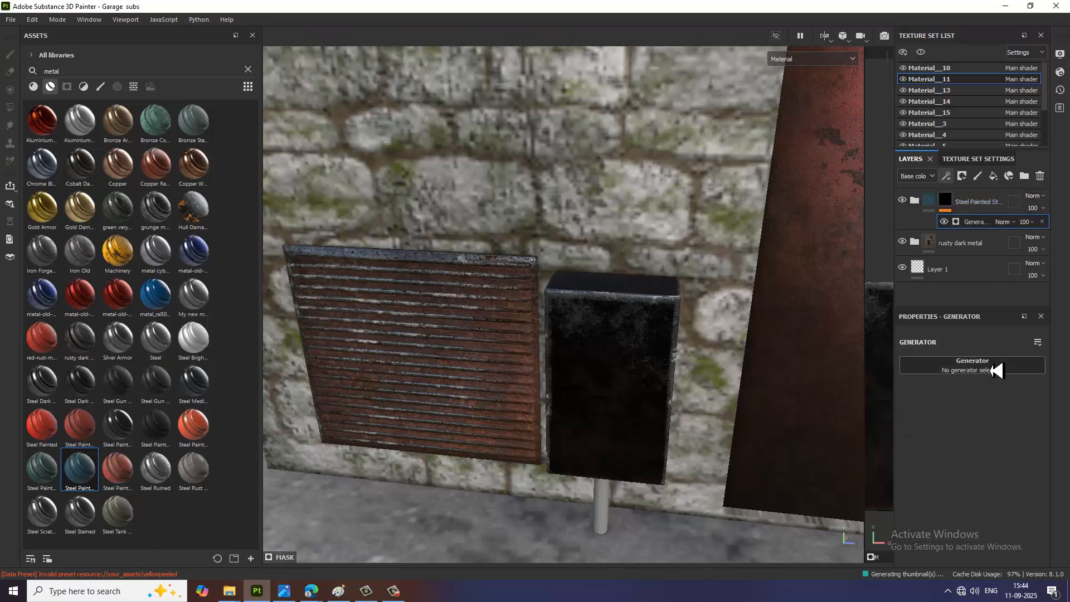
Step: Assign the Dirt generator to the Steel Painted Stained mask, with Dirt Level 0.53 and Dirt Contrast 0.19
click(994, 362)
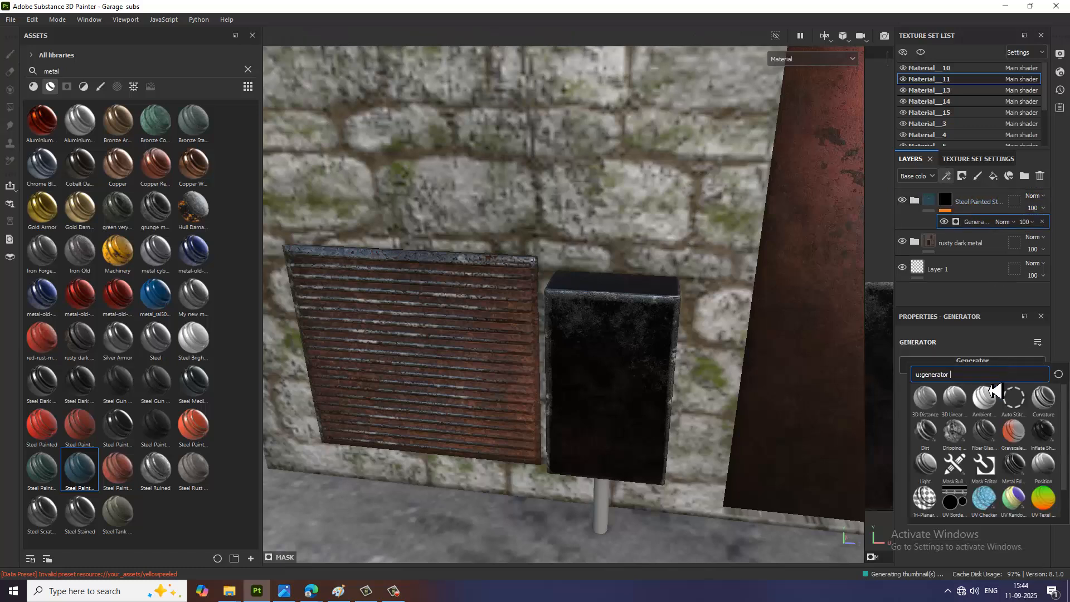
click(926, 437)
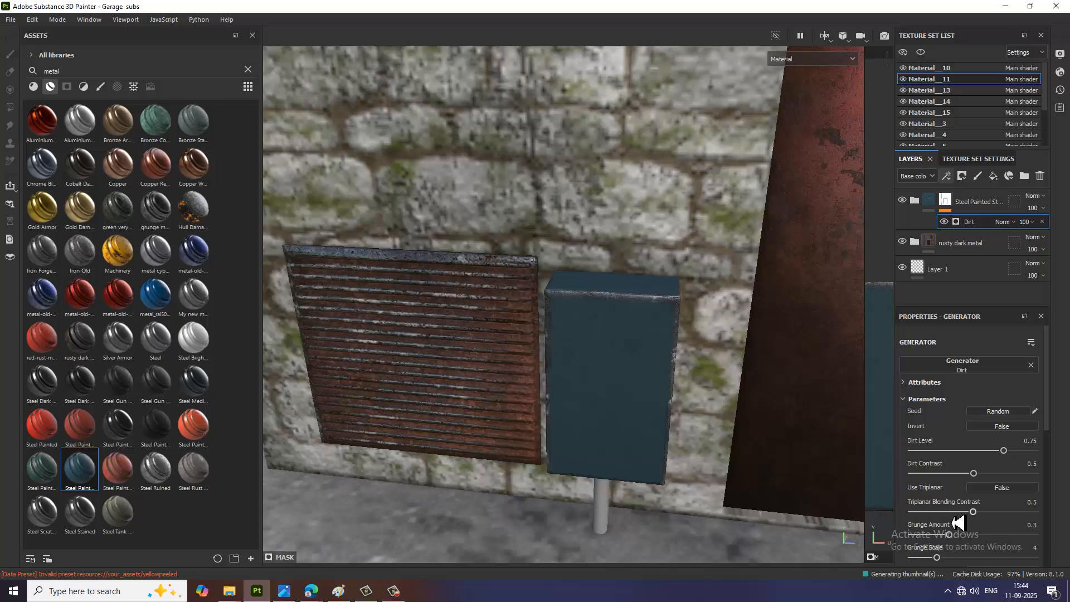
drag(1005, 451, 972, 454)
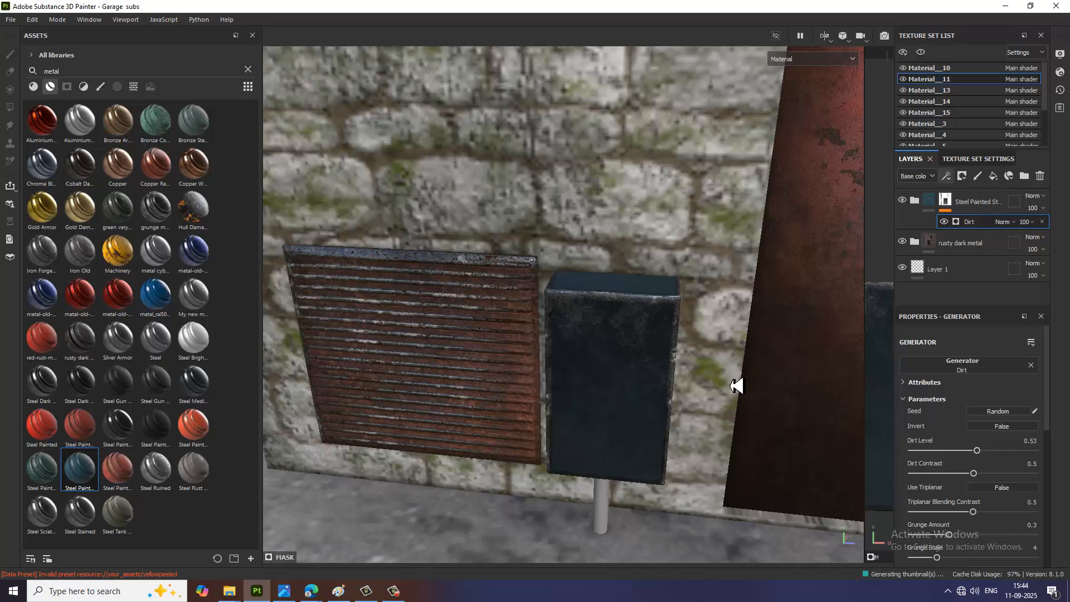
alt+drag(734, 382, 640, 413)
mouse_move(975, 475)
mouse_down()
mouse_move(951, 474)
mouse_move(973, 473)
mouse_up()
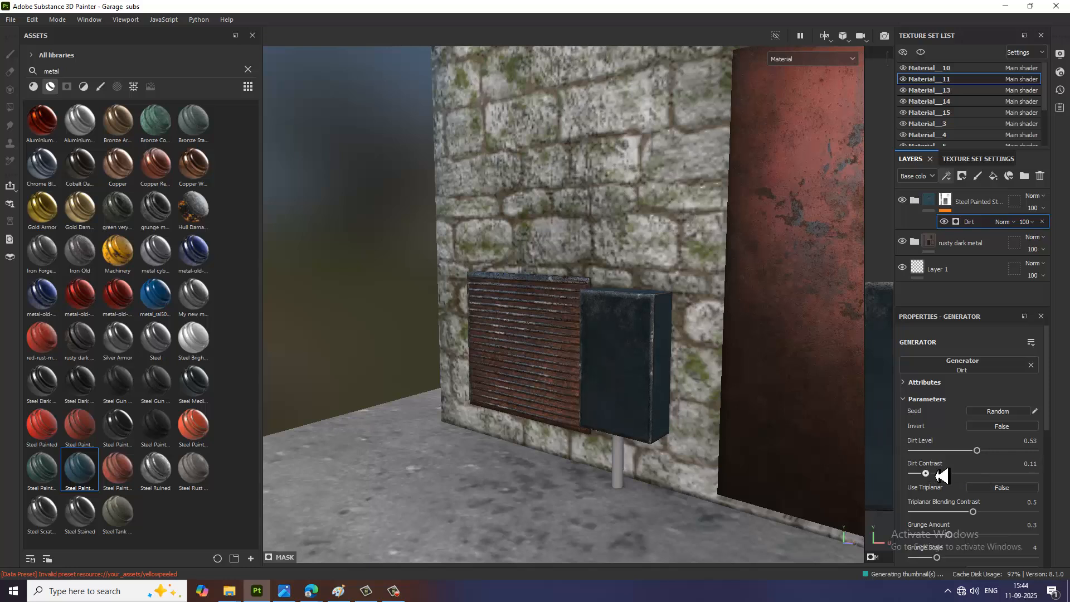
drag(942, 475, 935, 473)
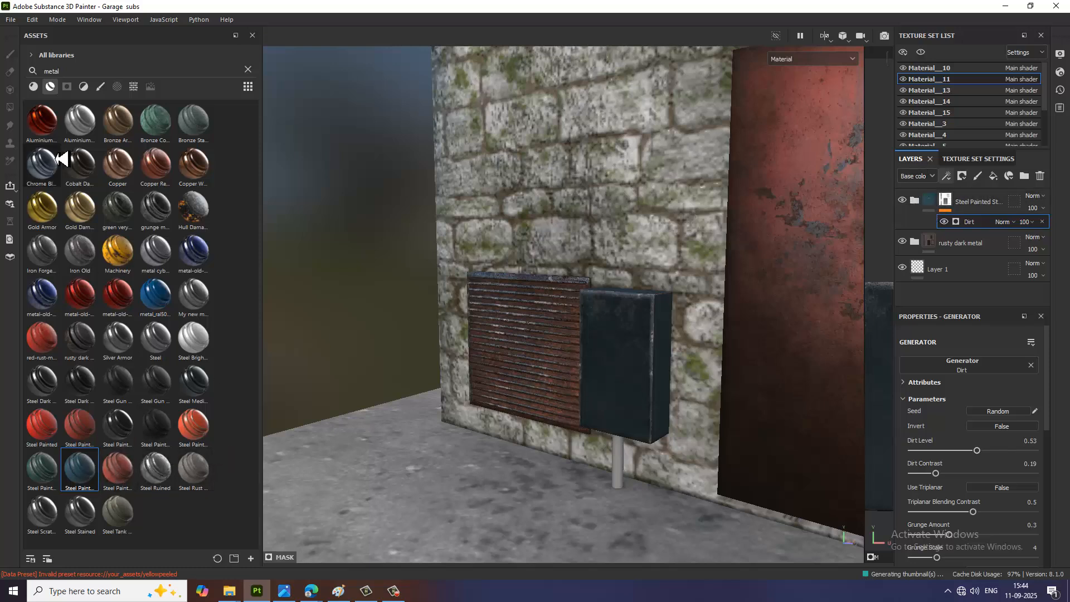
Step: Apply the Rust Coarse material on top of the utility box's layers and give it a black mask
click(33, 87)
drag(117, 337, 635, 371)
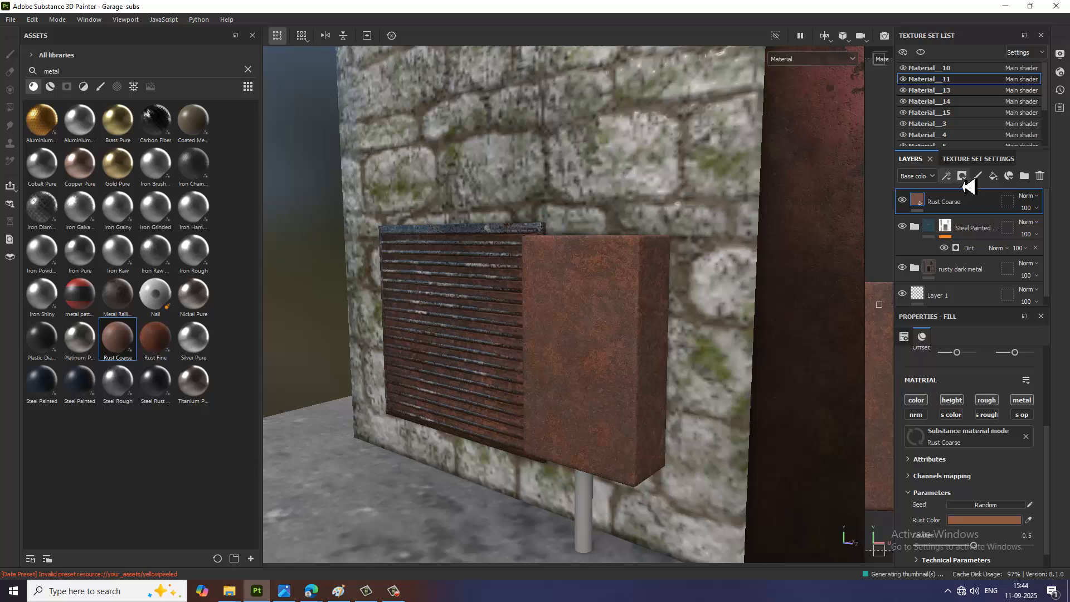
click(963, 179)
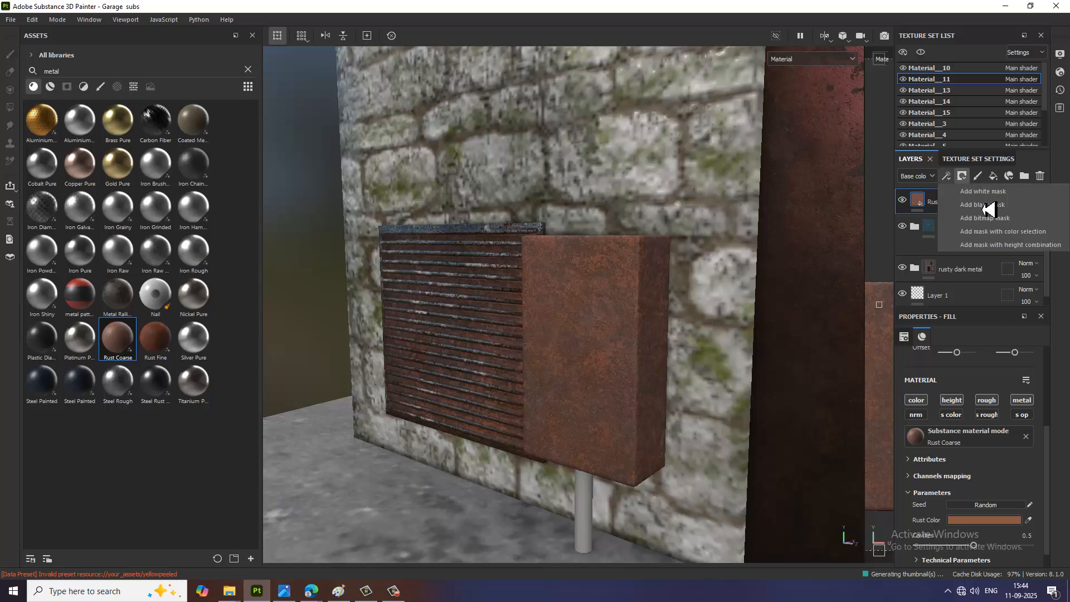
click(991, 208)
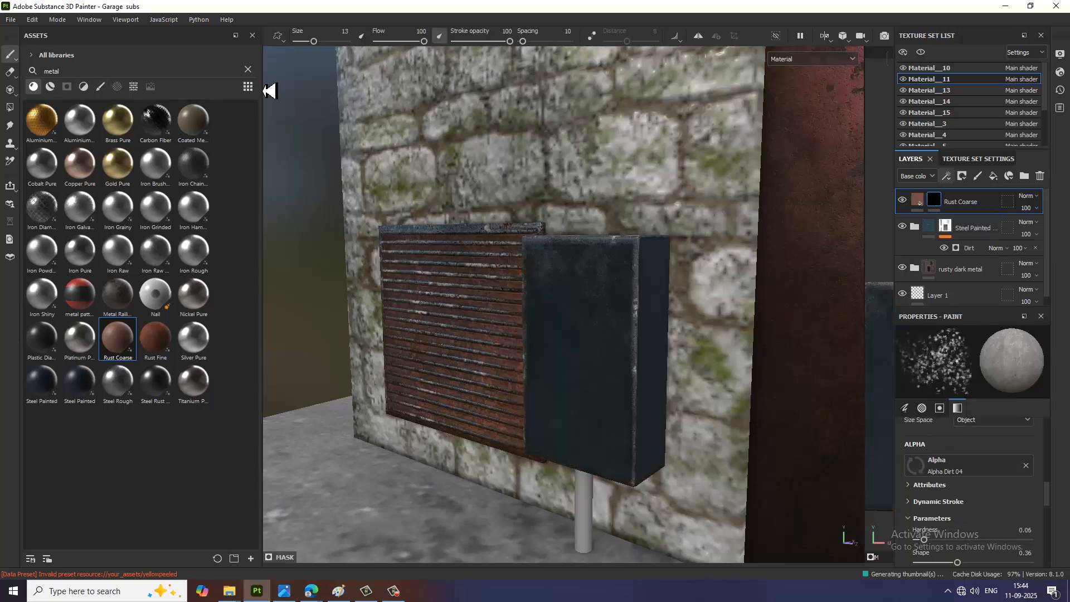
Step: Apply the Dirt Leak Dry smart mask to the utility box's Rust Coarse layer
click(248, 69)
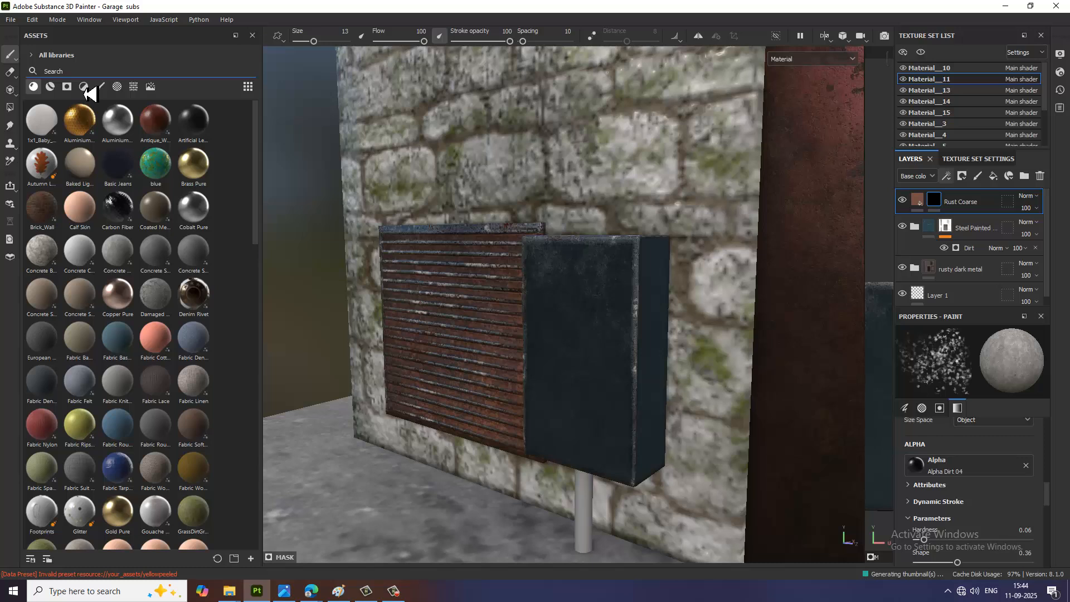
click(84, 86)
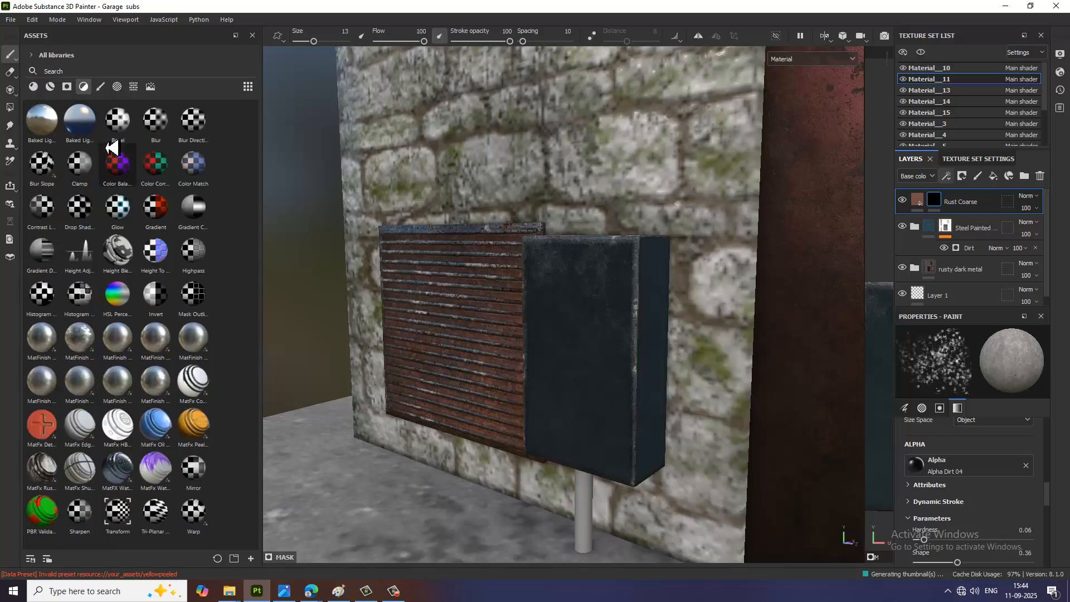
click(68, 87)
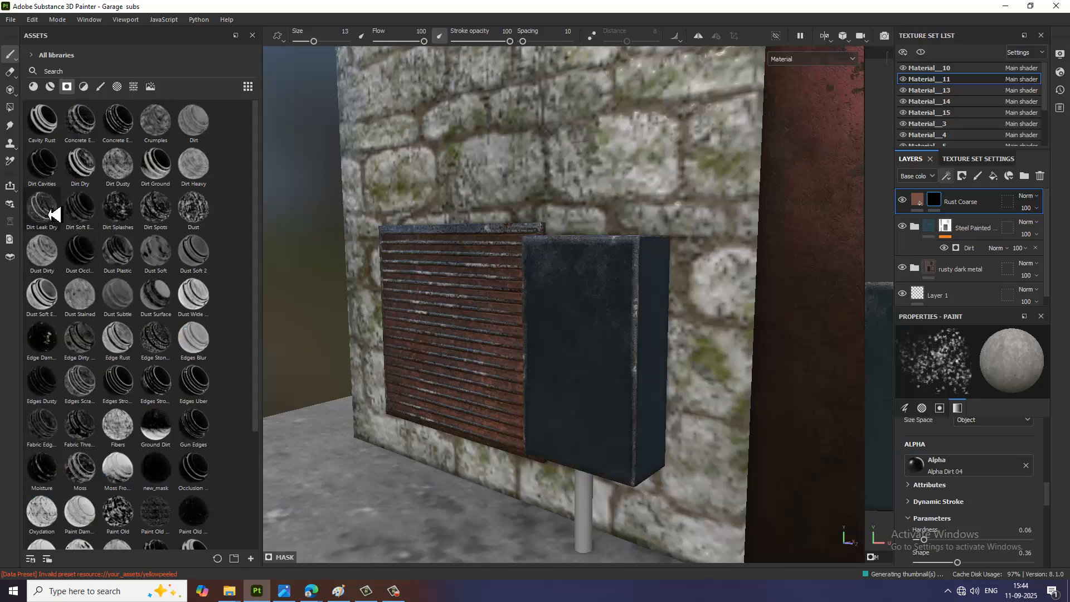
drag(49, 213, 942, 204)
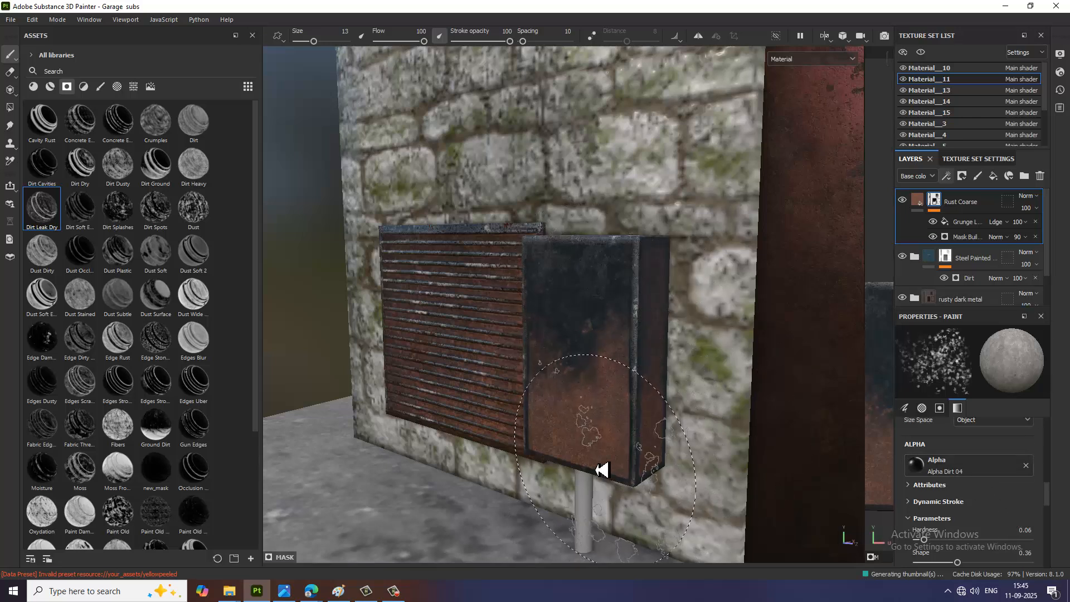
Step: Find metal smart materials and apply Steel Gun Matte to the post under the utility box
scroll(594, 463, down, 2)
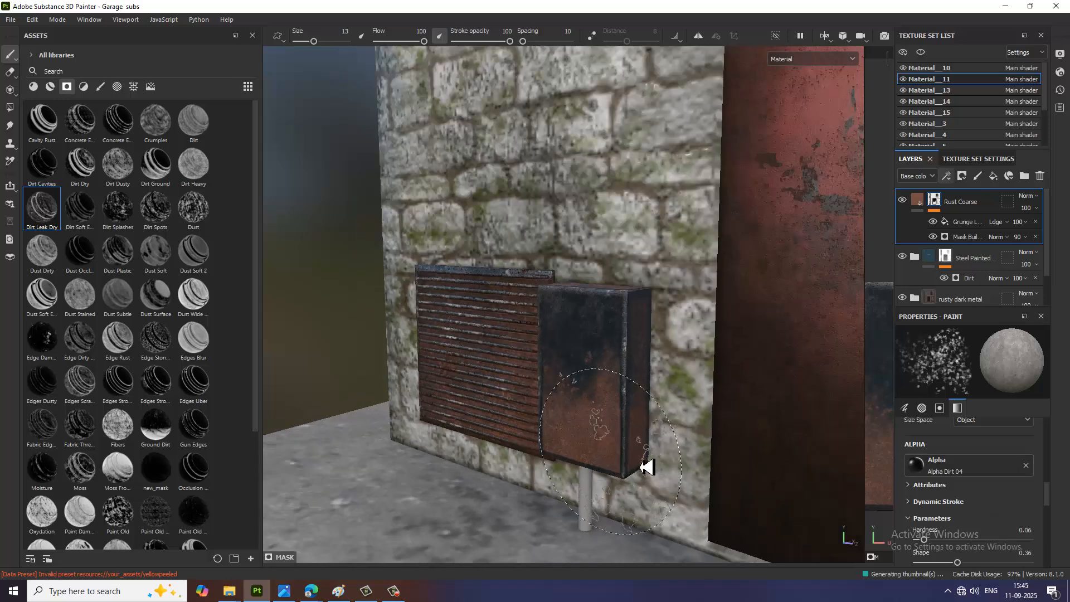
mouse_move(648, 474)
alt+mouse_down()
mouse_move(636, 454)
mouse_move(516, 401)
alt+mouse_up()
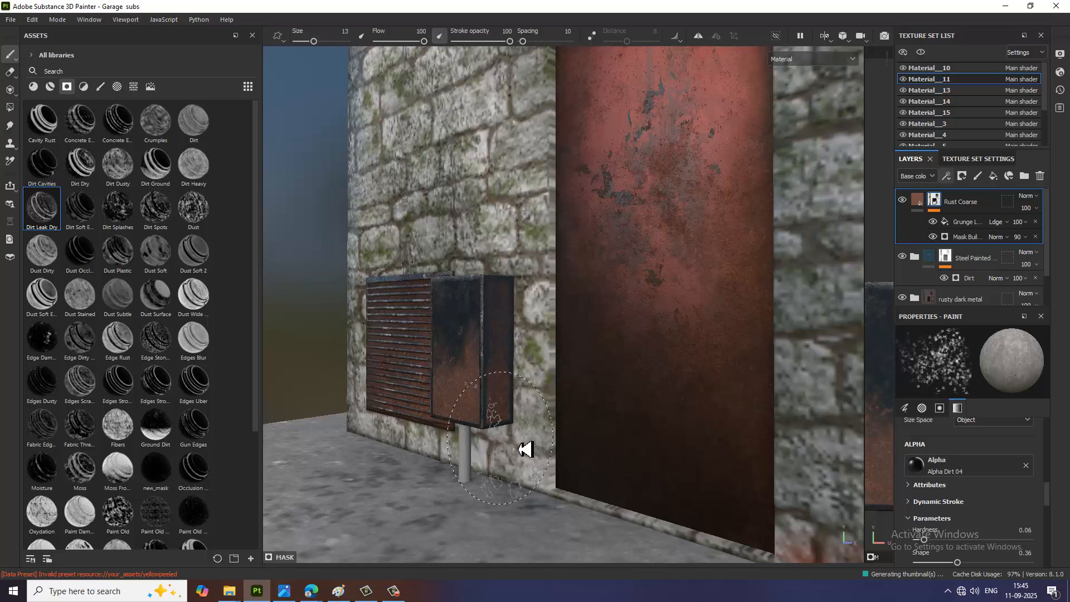
alt+drag(525, 447, 346, 273)
click(51, 87)
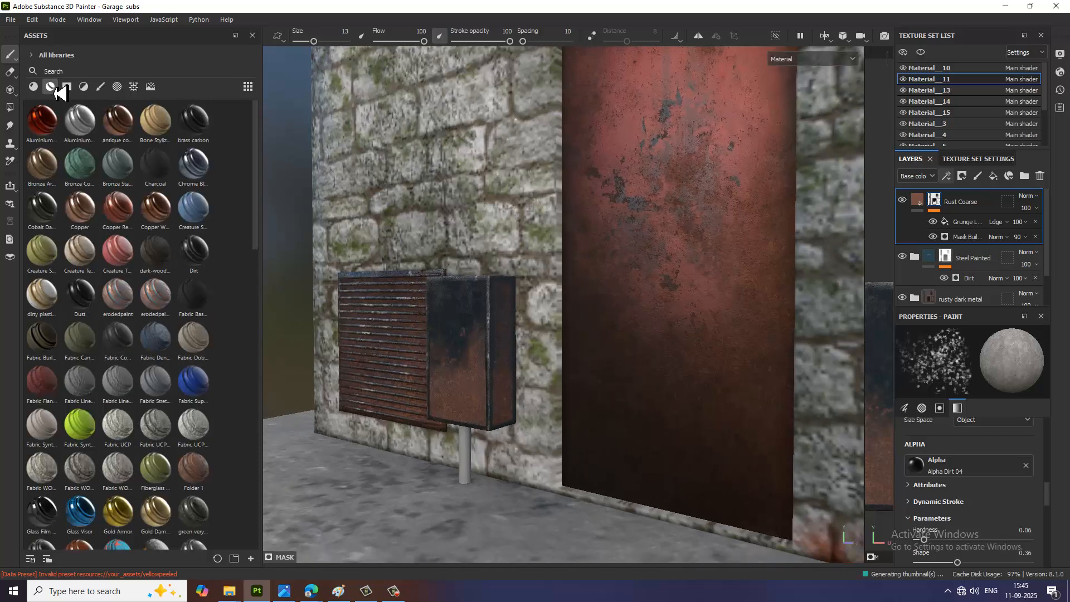
click(82, 75)
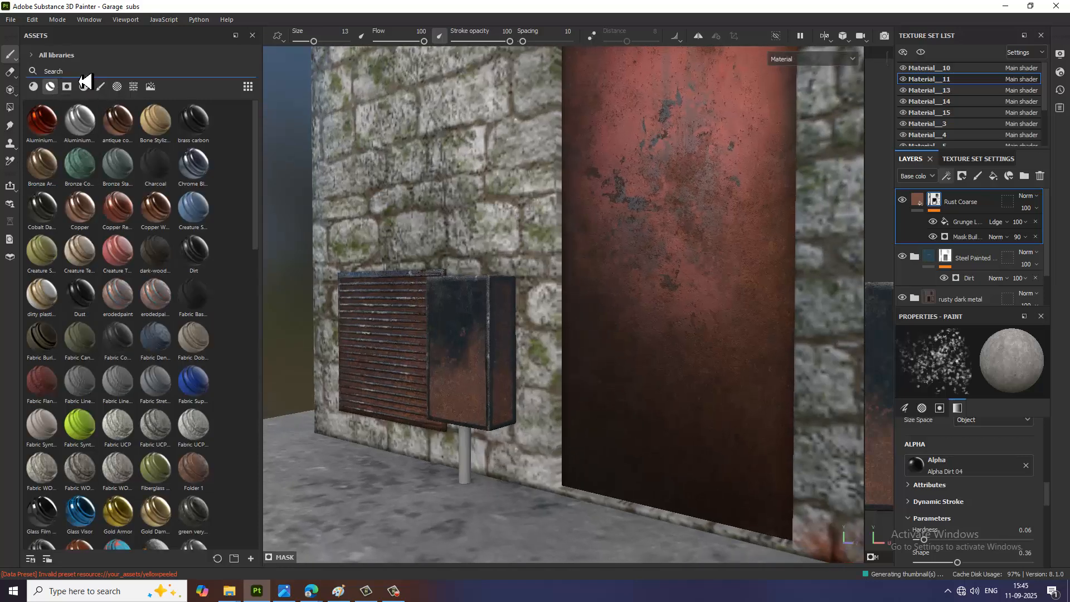
text(metal)
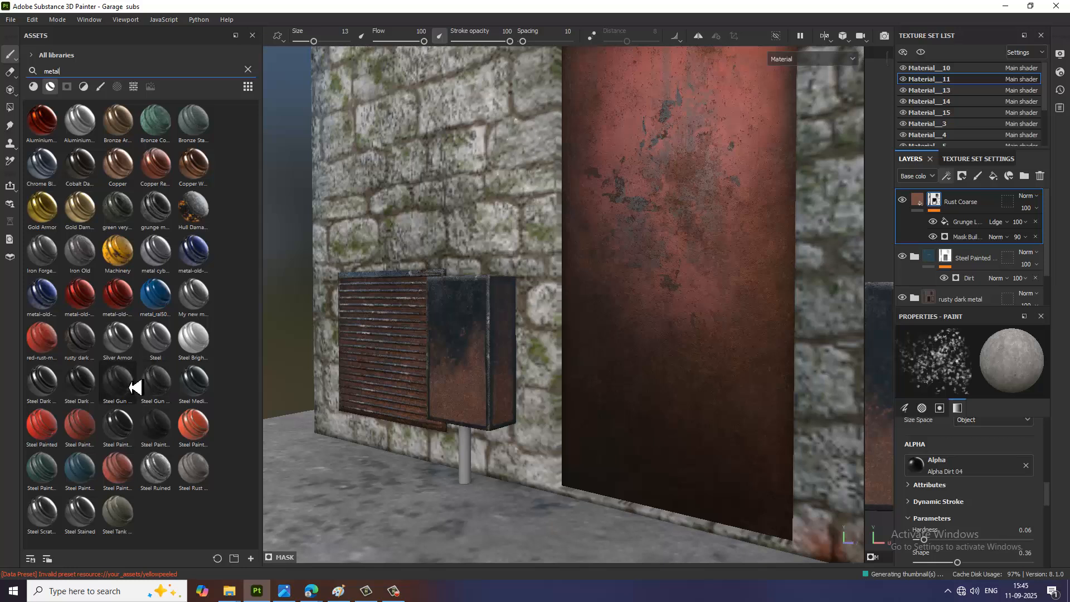
drag(135, 386, 471, 463)
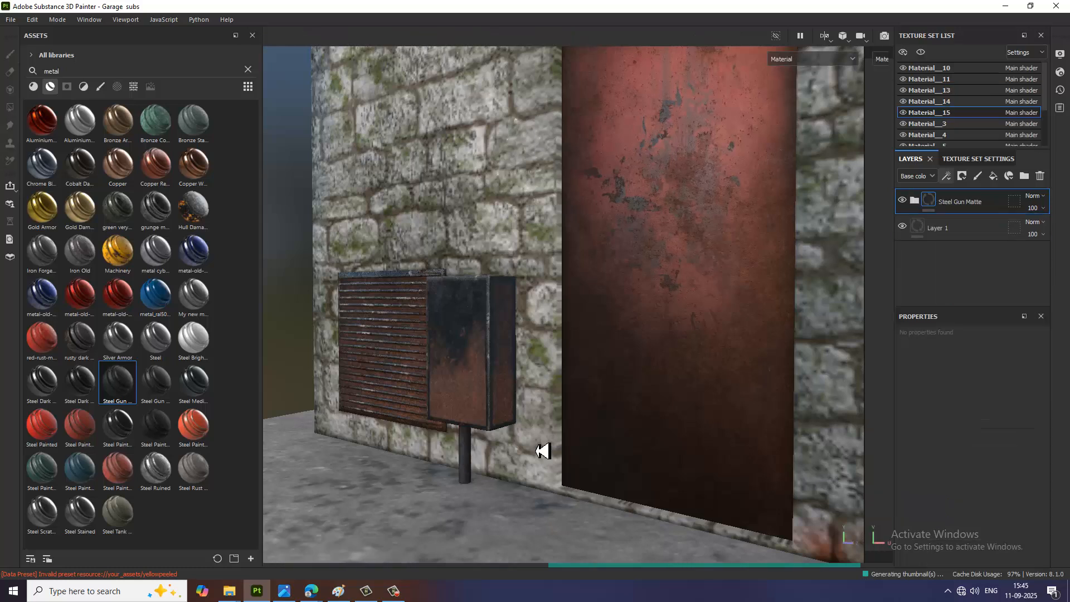
Step: Examine the textured garage from several sides, including the vents, lintels, doors and roof edge
scroll(598, 421, down, 6)
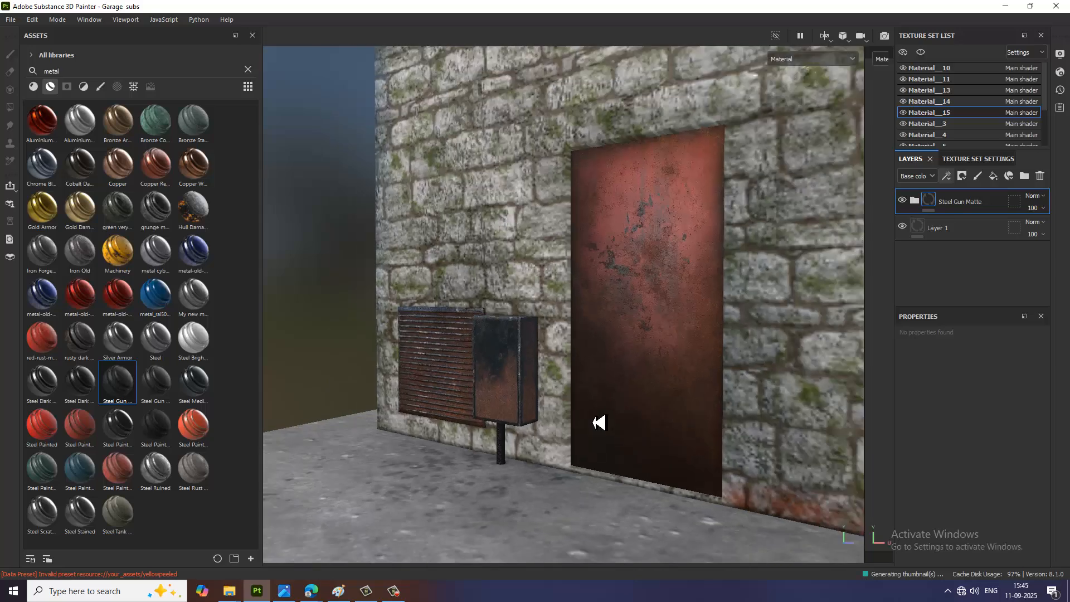
scroll(598, 421, down, 5)
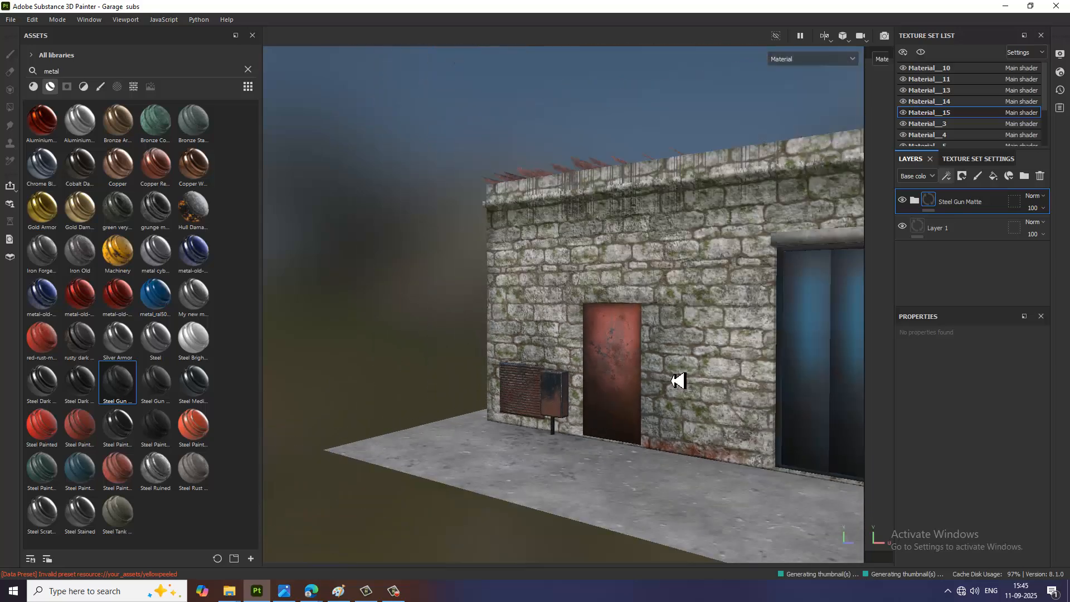
alt+drag(621, 359, 551, 358)
alt+drag(747, 405, 641, 409)
scroll(713, 406, down, 2)
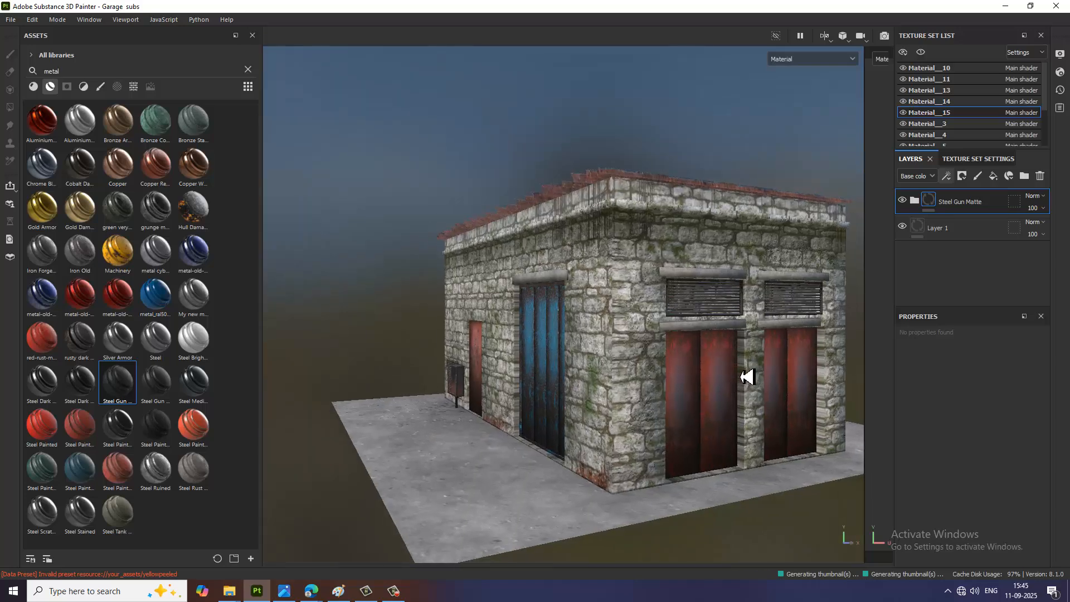
alt+middle_drag(747, 378, 714, 459)
scroll(707, 429, up, 8)
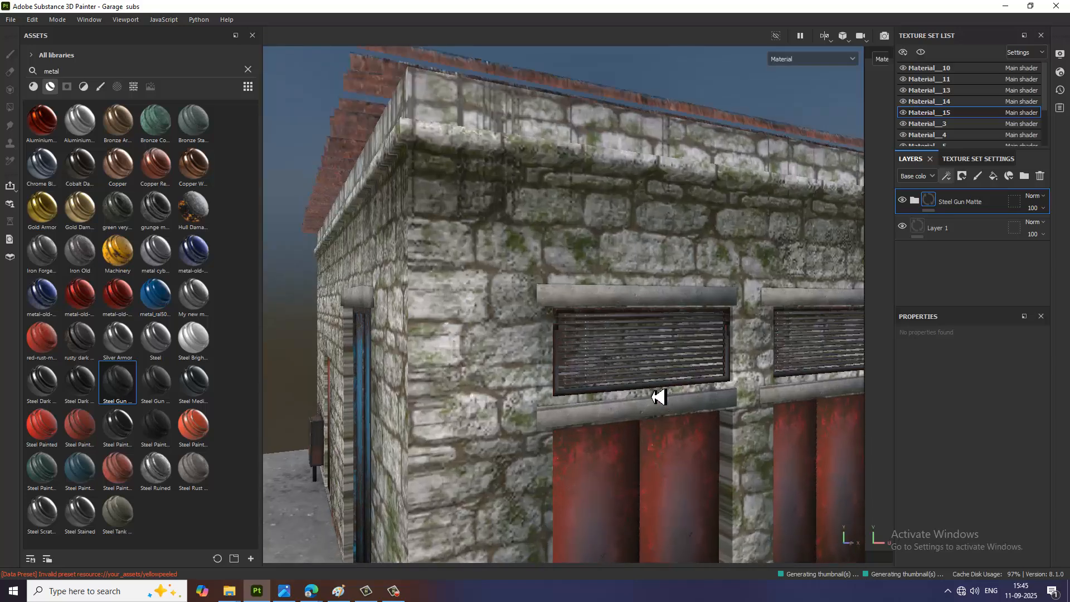
scroll(649, 427, down, 8)
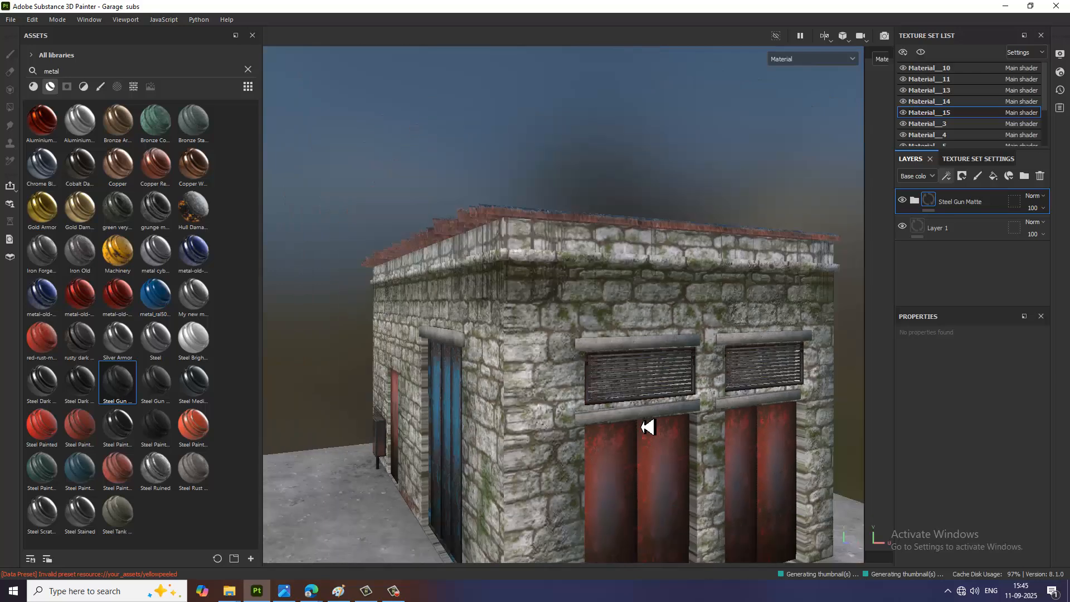
alt+drag(652, 425, 578, 428)
scroll(577, 427, up, 3)
scroll(604, 425, up, 3)
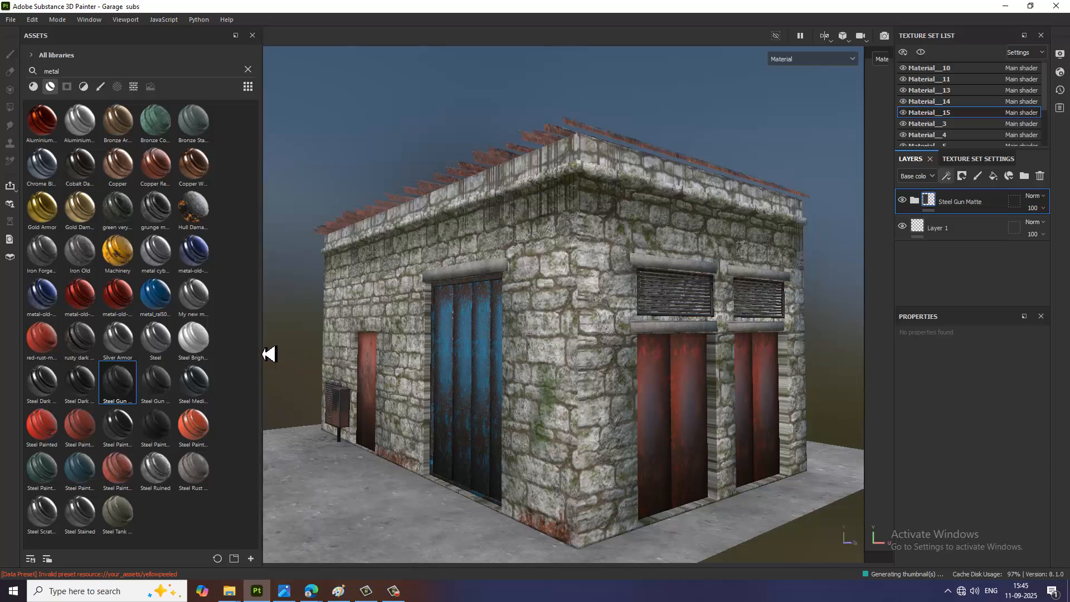
Step: Enlarge the 3D viewport by narrowing the asset library, frame the garage's blue-door side and save the project
drag(269, 354, 9, 342)
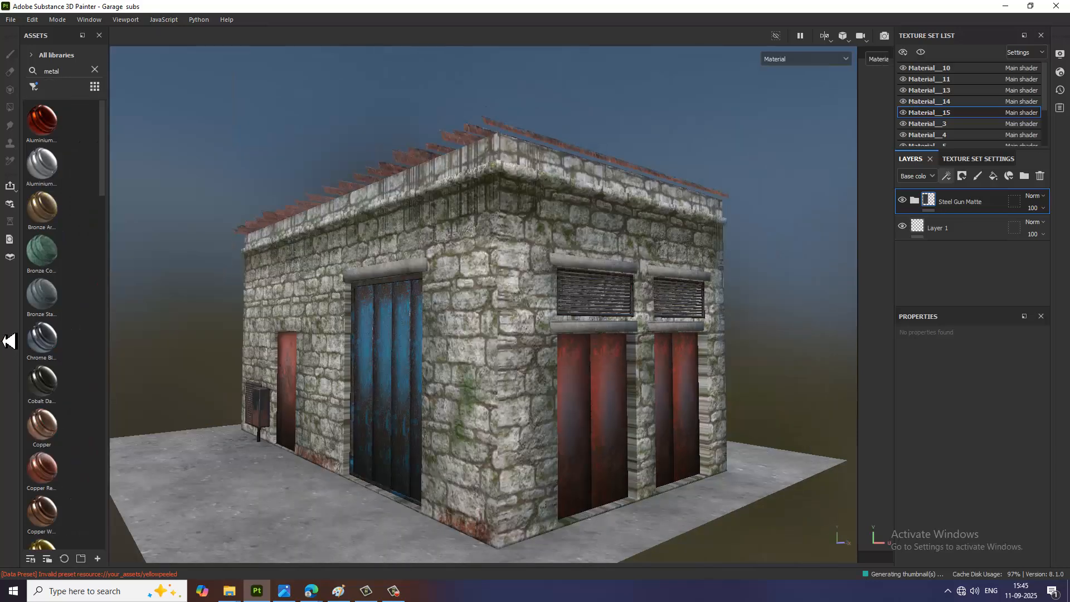
scroll(433, 425, up, 2)
alt+drag(500, 397, 551, 391)
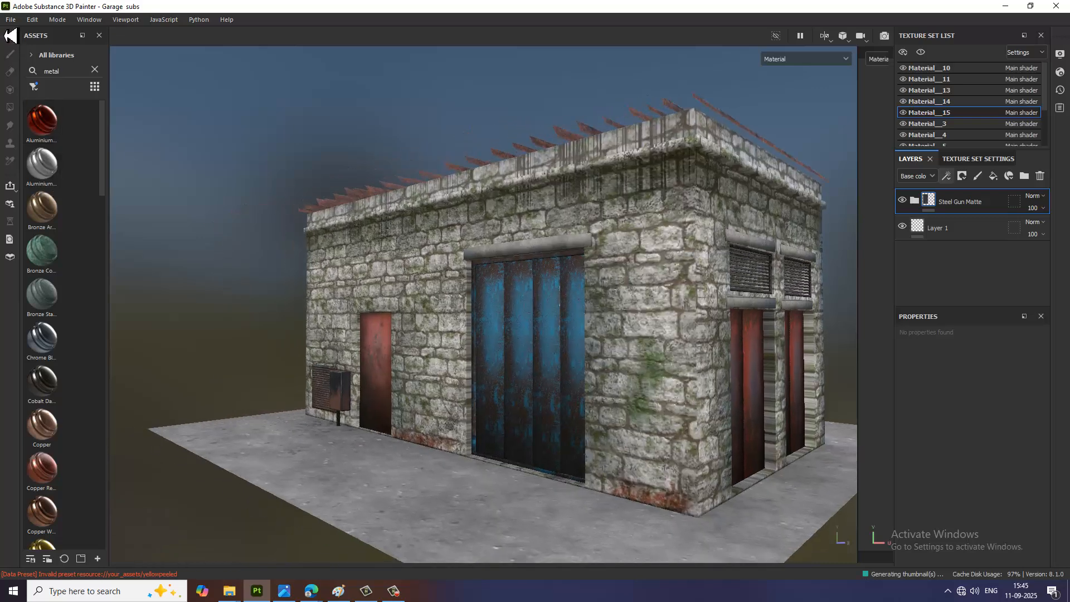
click(10, 19)
click(39, 106)
Step: Set the environment map to Bonifacio Street, with environment exposure 0.18 EV and rotation 306
click(1060, 55)
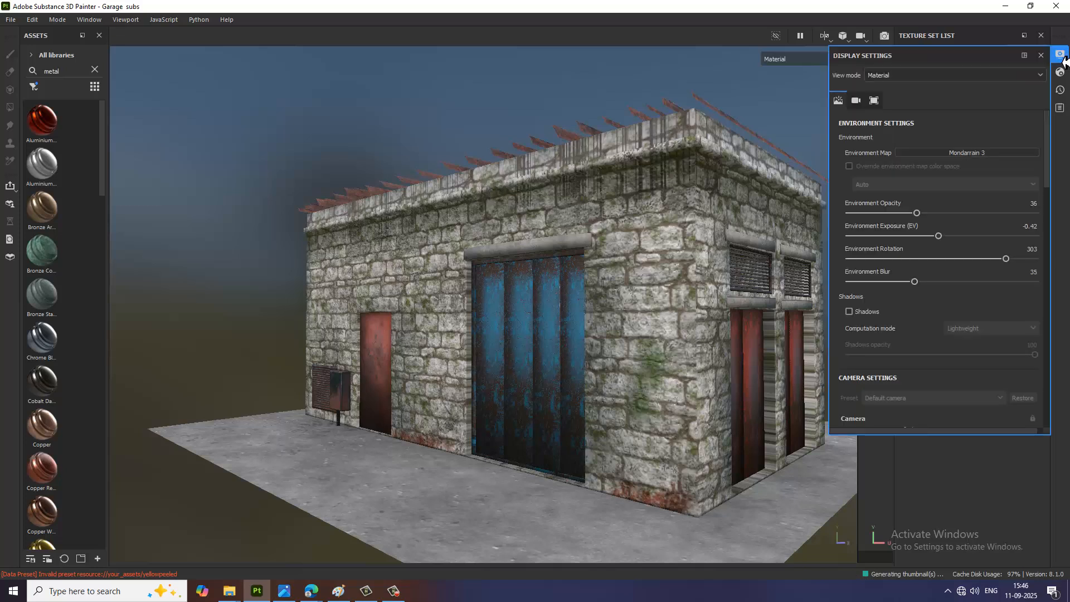
click(986, 153)
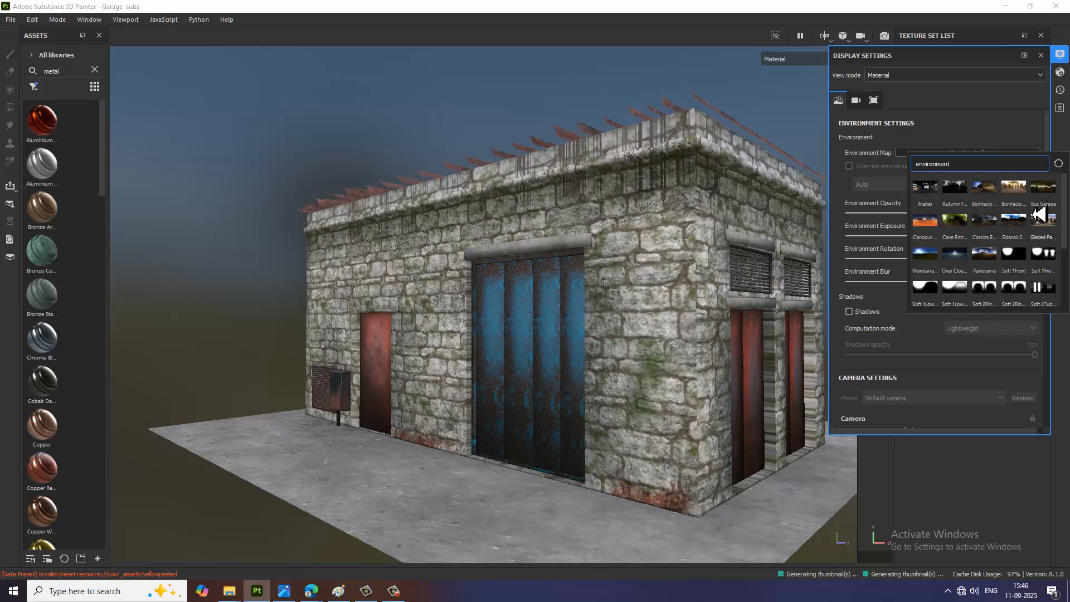
click(1018, 193)
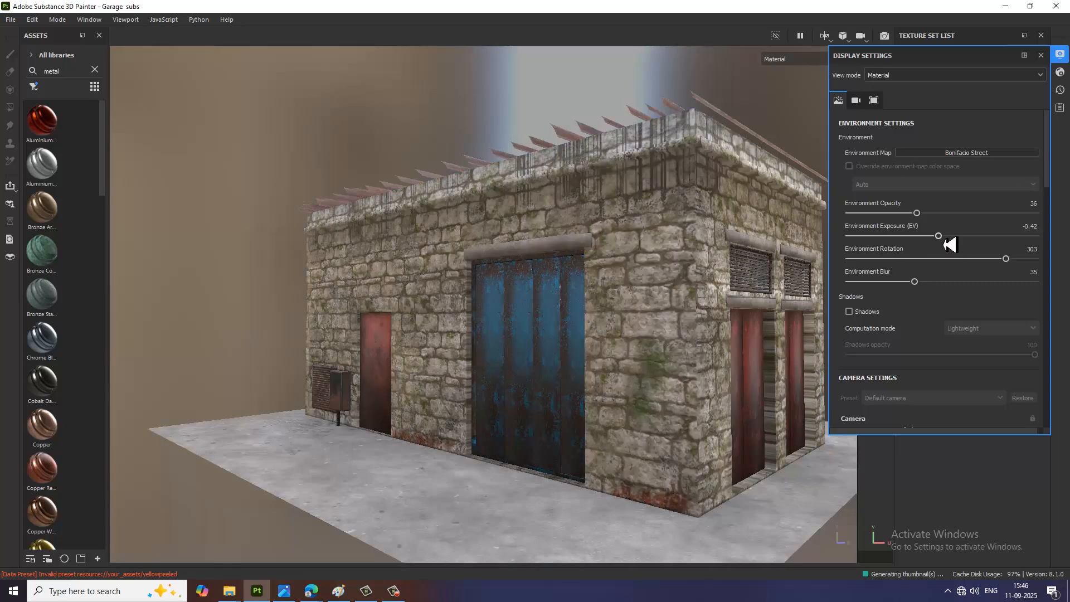
mouse_move(939, 236)
mouse_down()
mouse_move(955, 241)
mouse_move(947, 245)
mouse_up()
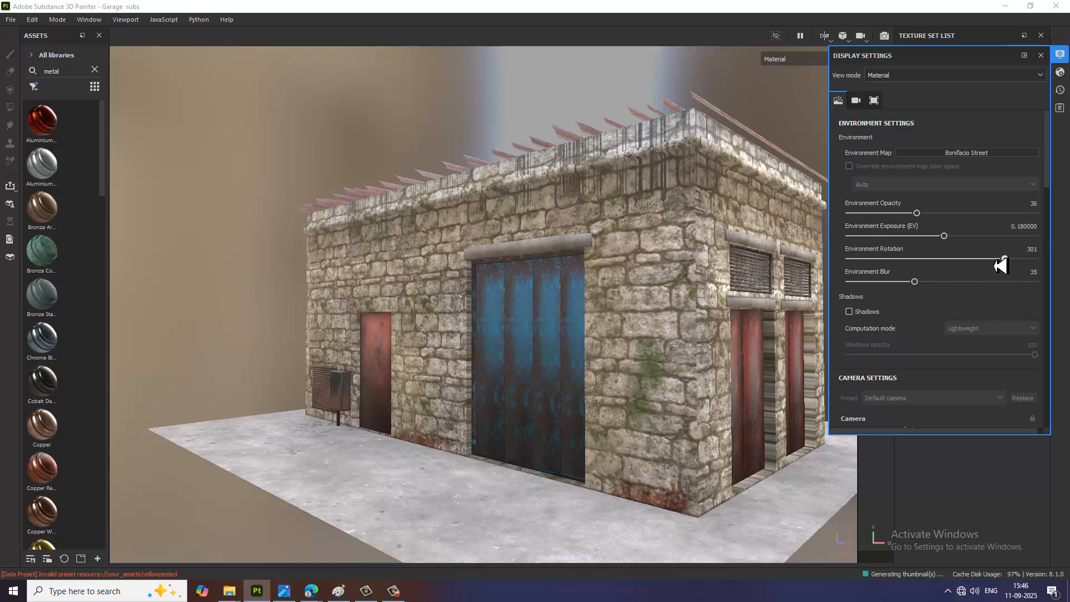
mouse_move(1006, 260)
mouse_down()
mouse_move(990, 263)
mouse_move(1013, 276)
mouse_up()
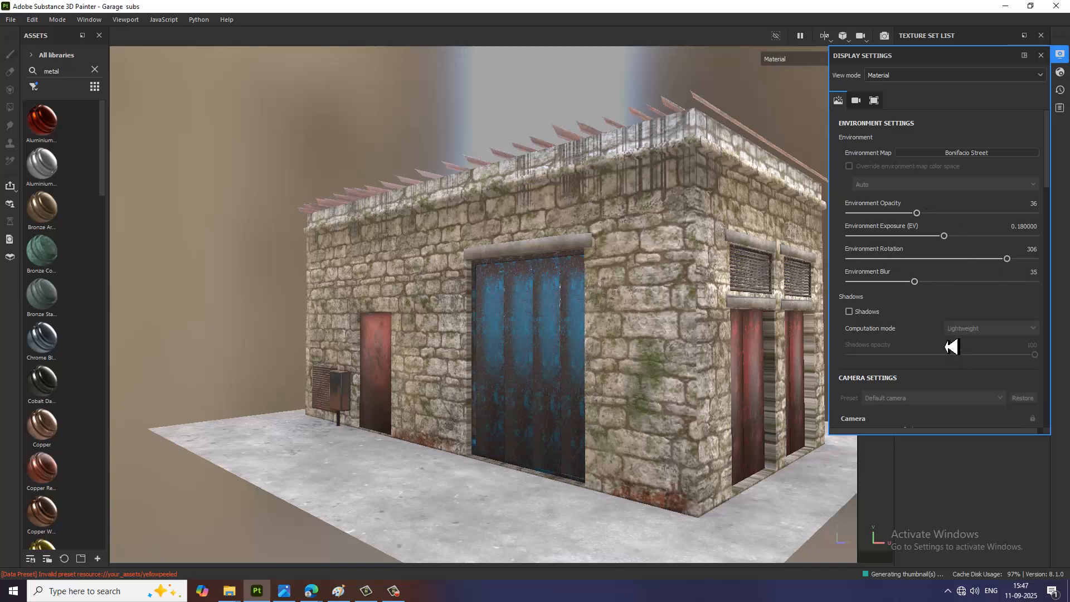
Step: Activate Subsurface Scattering in the camera section of the display settings
scroll(953, 296, down, 3)
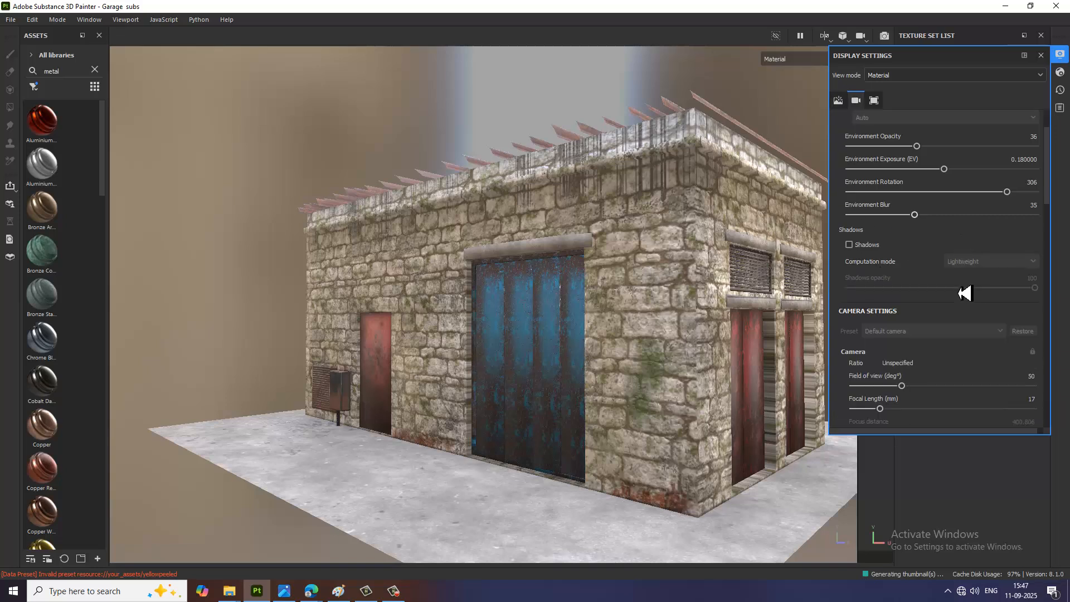
scroll(964, 292, down, 3)
scroll(958, 334, down, 6)
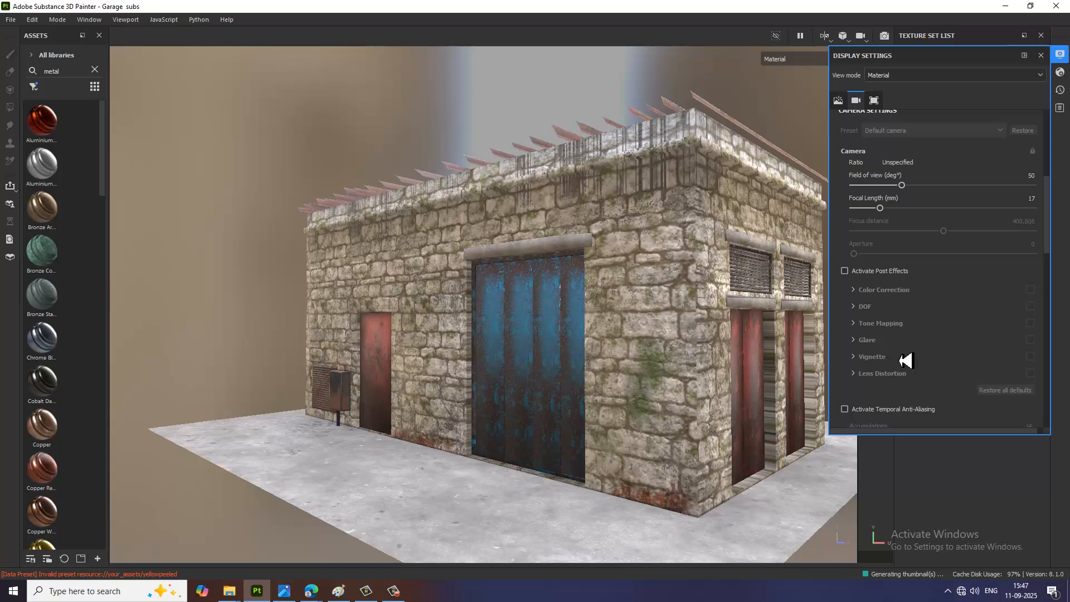
scroll(902, 404, down, 1)
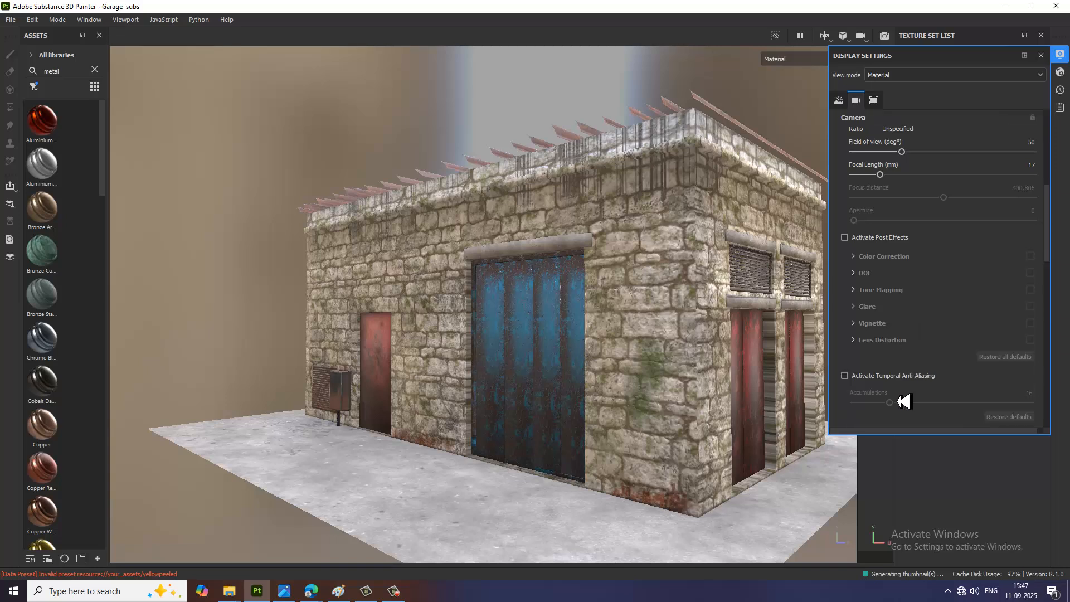
scroll(904, 402, down, 2)
click(847, 369)
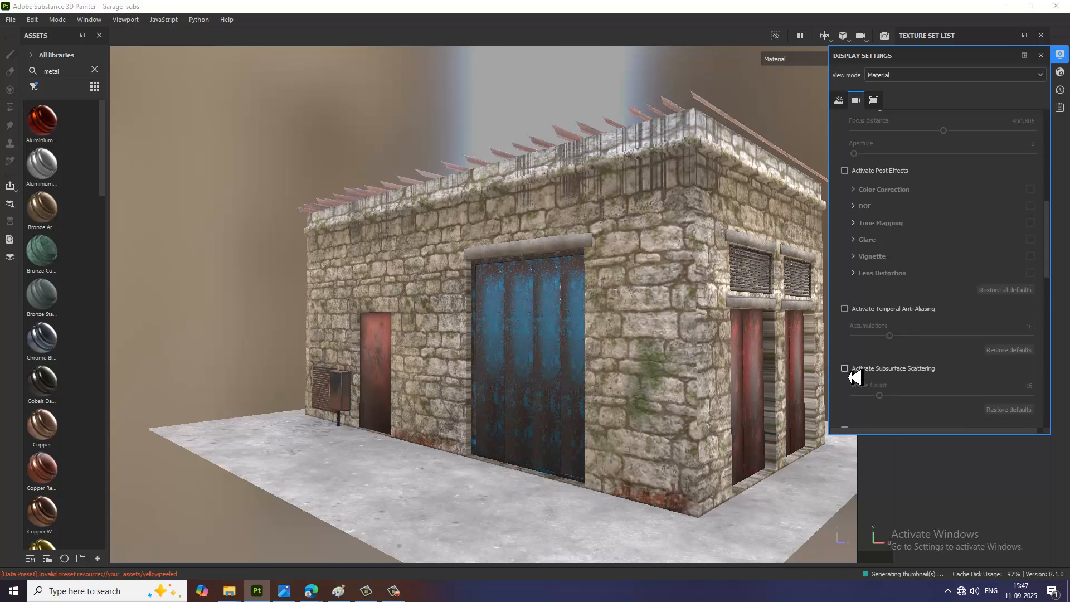
Step: Show the mesh wireframe over the garage and hide it again
scroll(976, 376, down, 2)
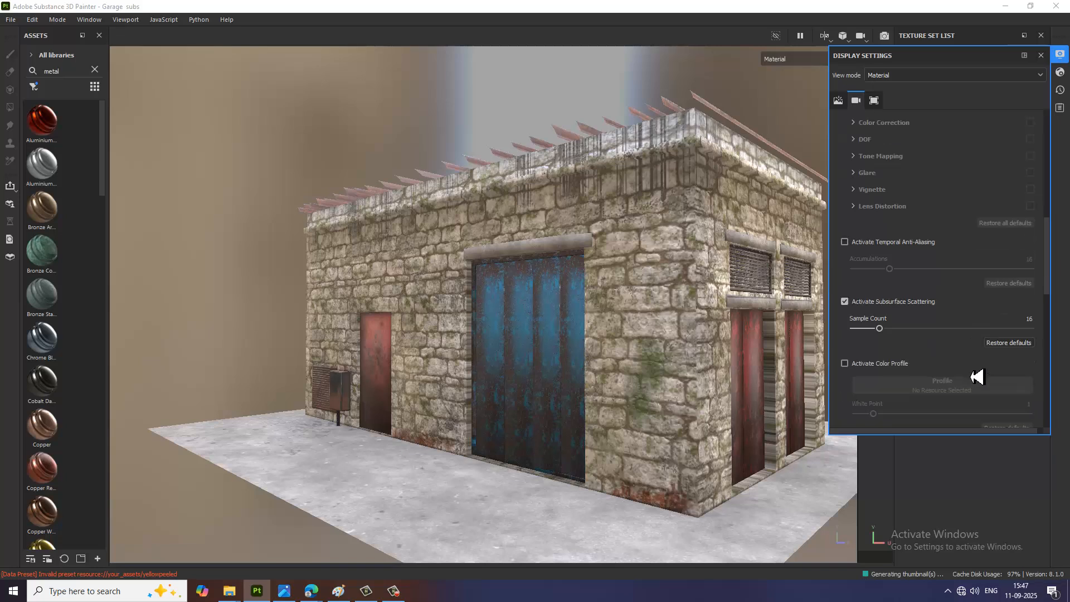
scroll(976, 376, down, 1)
scroll(976, 376, down, 6)
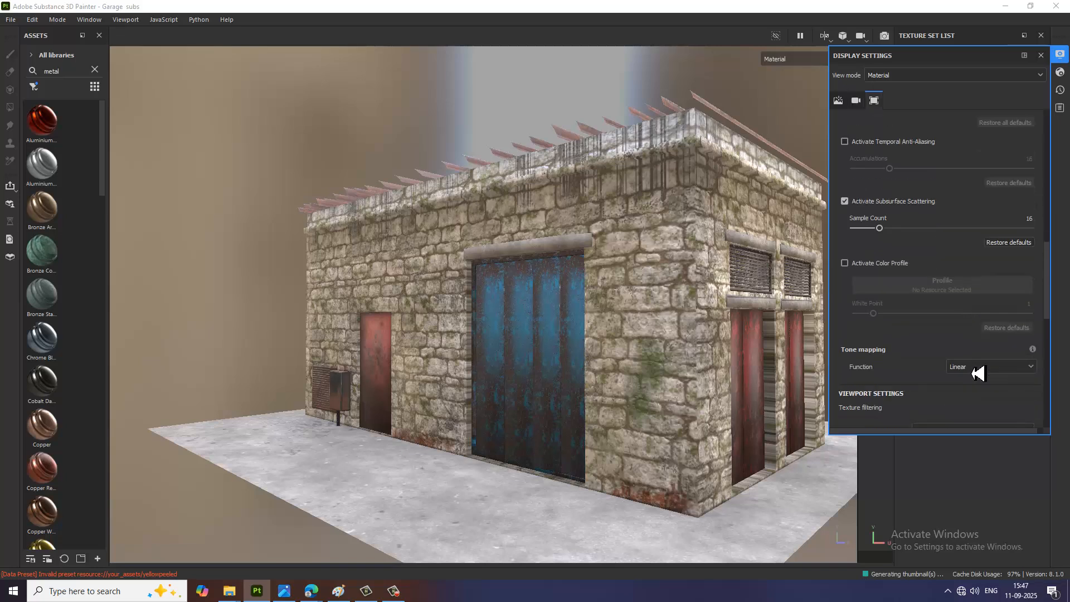
scroll(976, 373, down, 4)
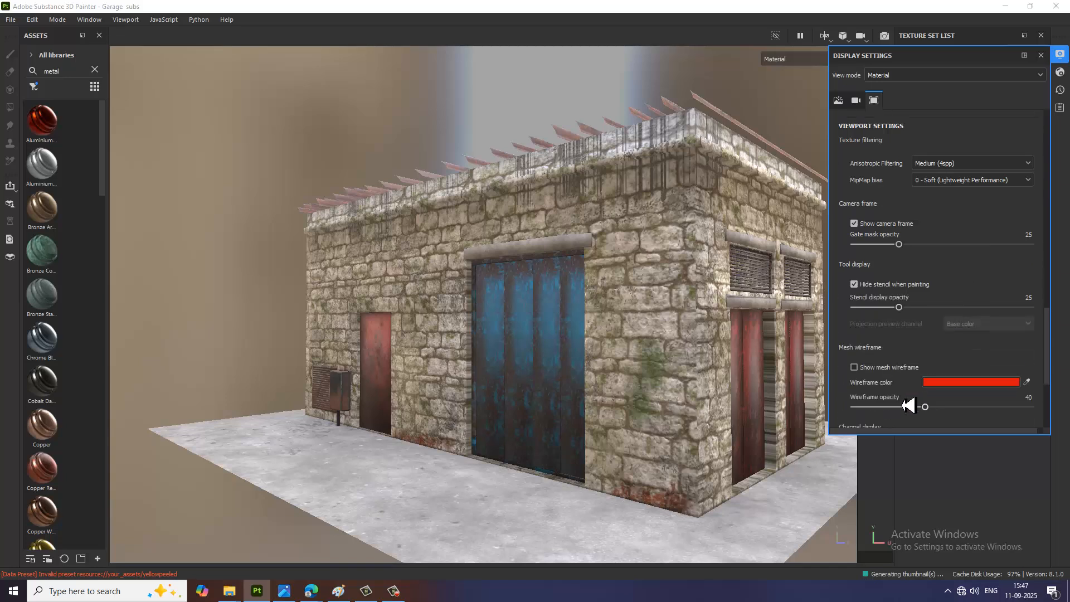
click(854, 367)
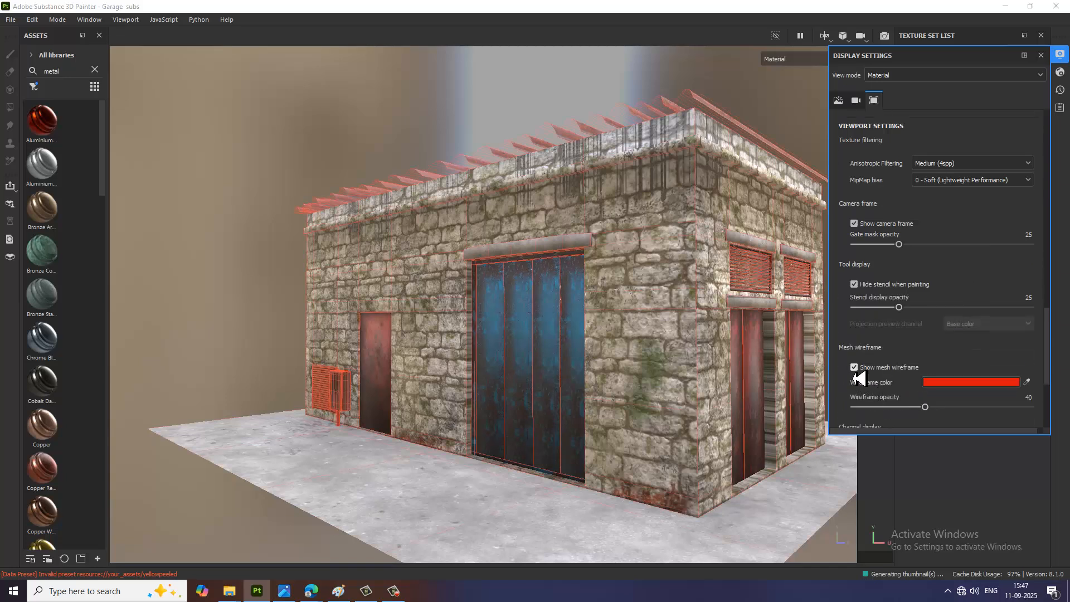
click(854, 368)
Step: Review the remaining viewport options, including channel display, grid and texture filtering, and close the display settings
scroll(979, 393, down, 2)
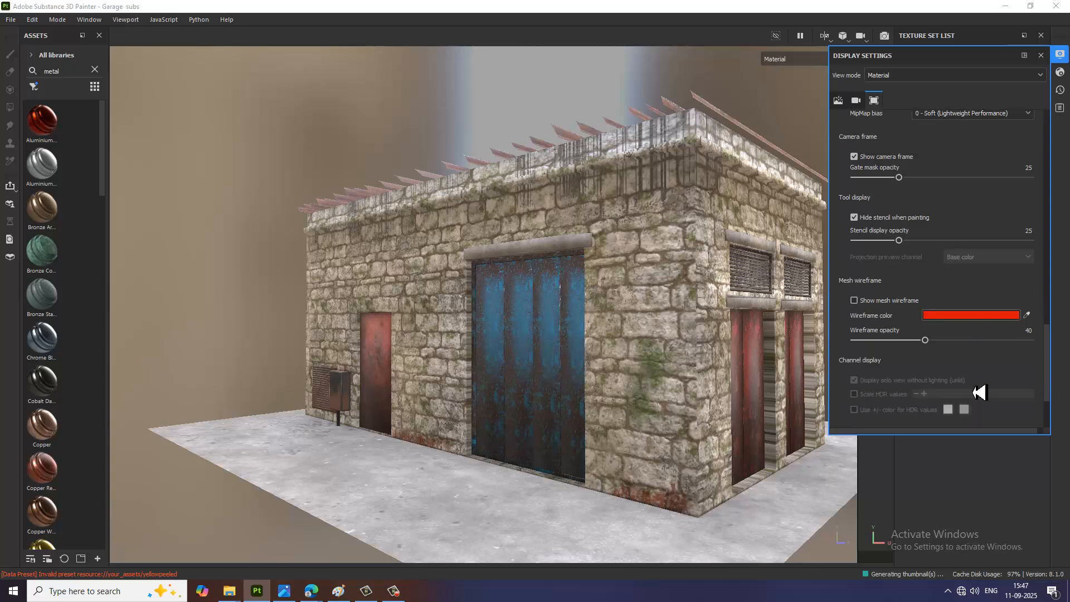
scroll(979, 394, down, 2)
scroll(933, 387, down, 1)
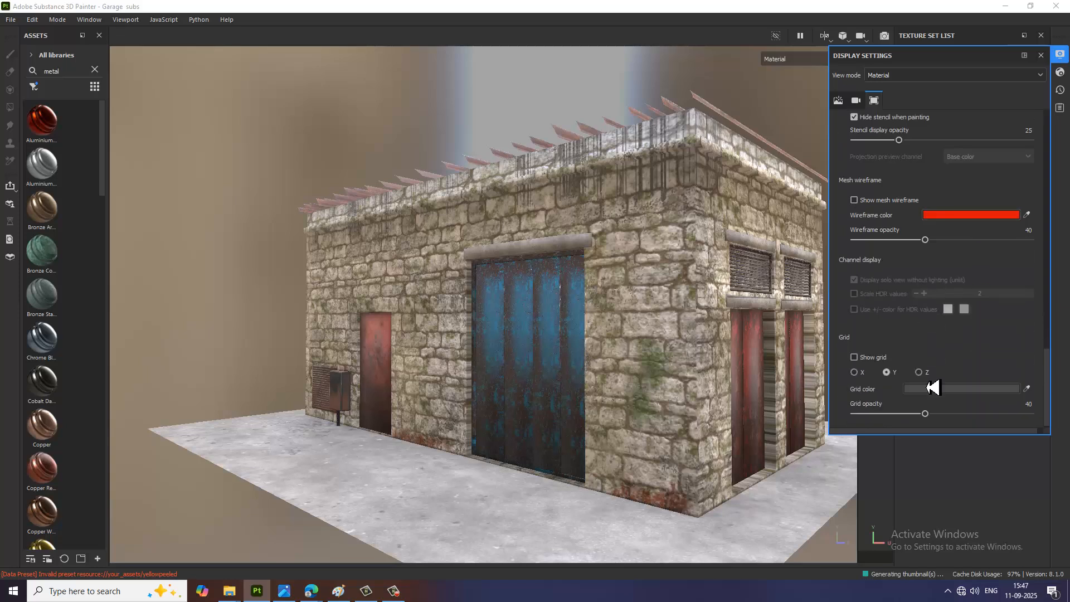
scroll(982, 136, up, 5)
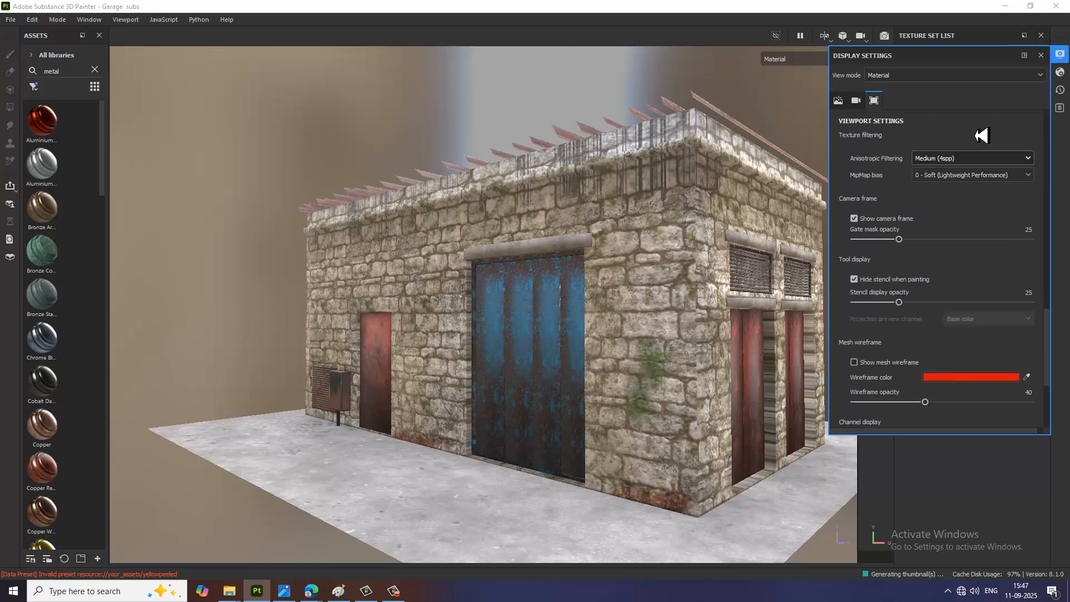
scroll(946, 312, up, 5)
scroll(962, 259, up, 5)
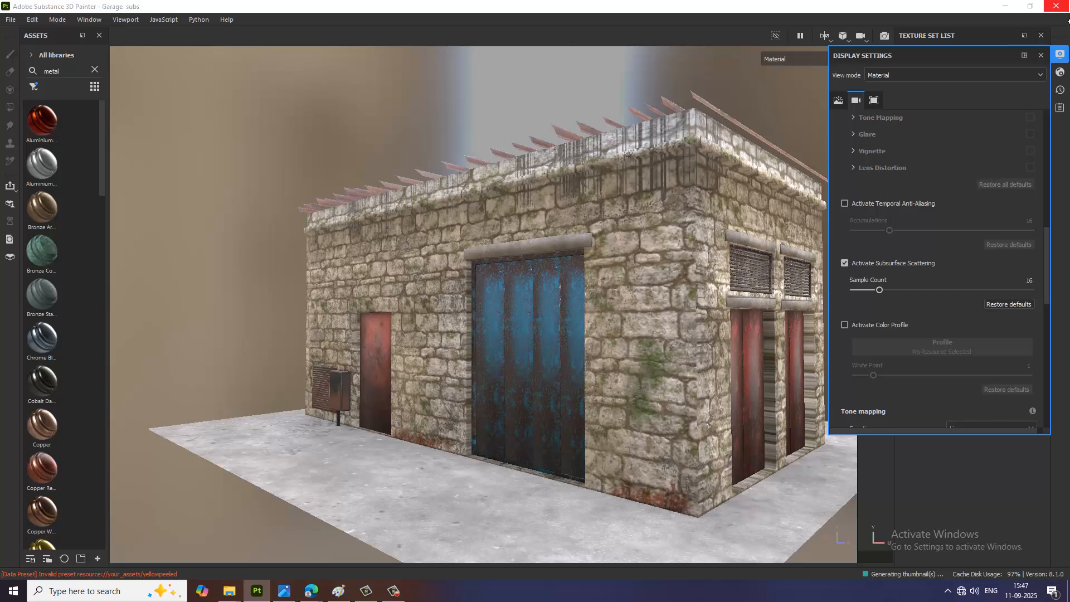
click(1060, 55)
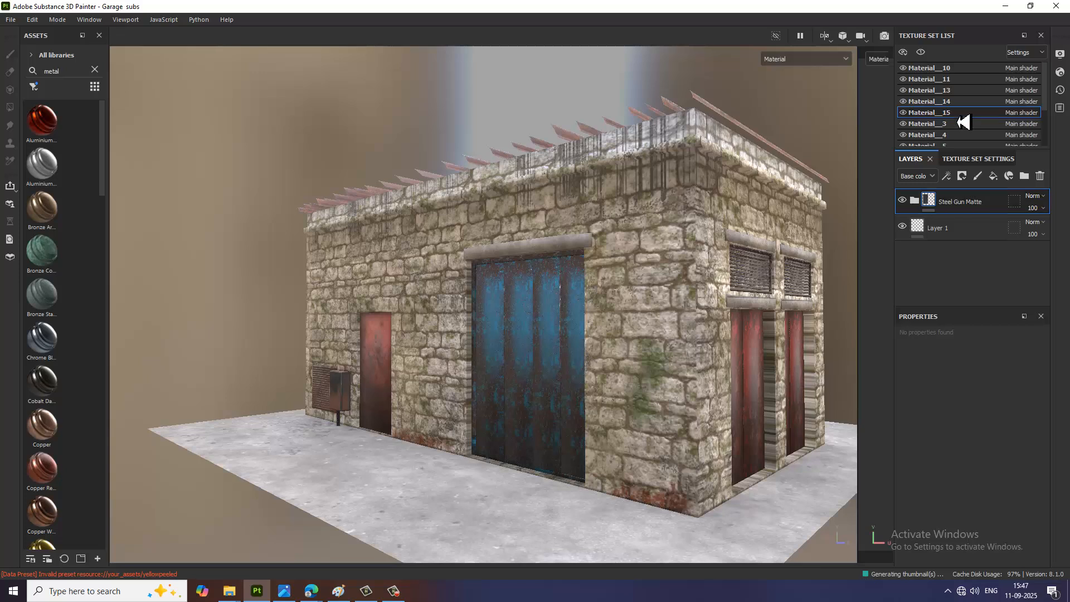
Step: Widen the texture set area and set the texture size of Material__15 to 2048
drag(838, 110, 860, 124)
click(949, 159)
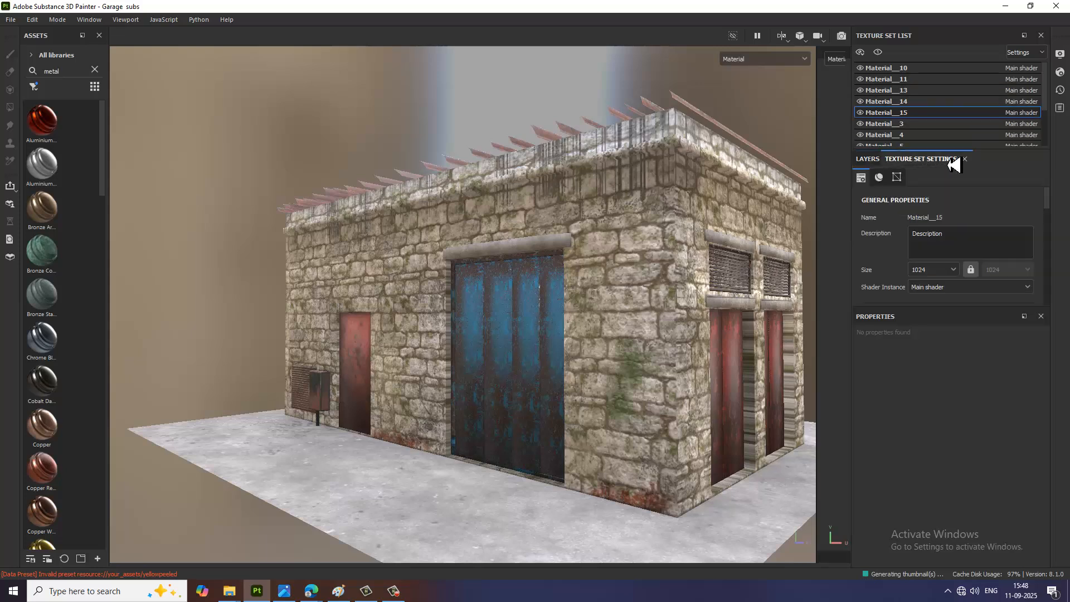
click(943, 273)
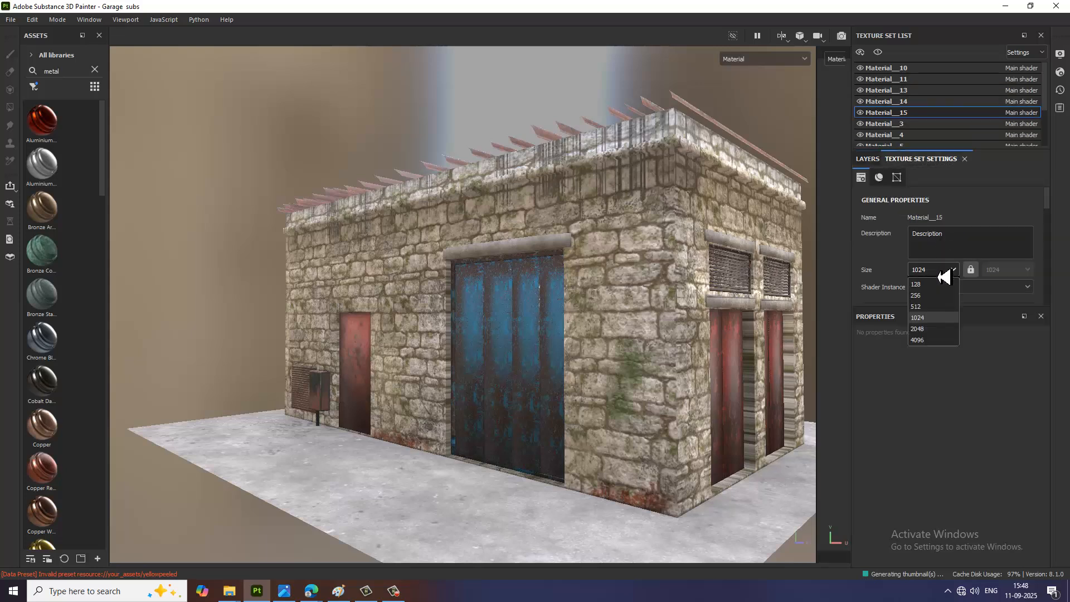
click(941, 329)
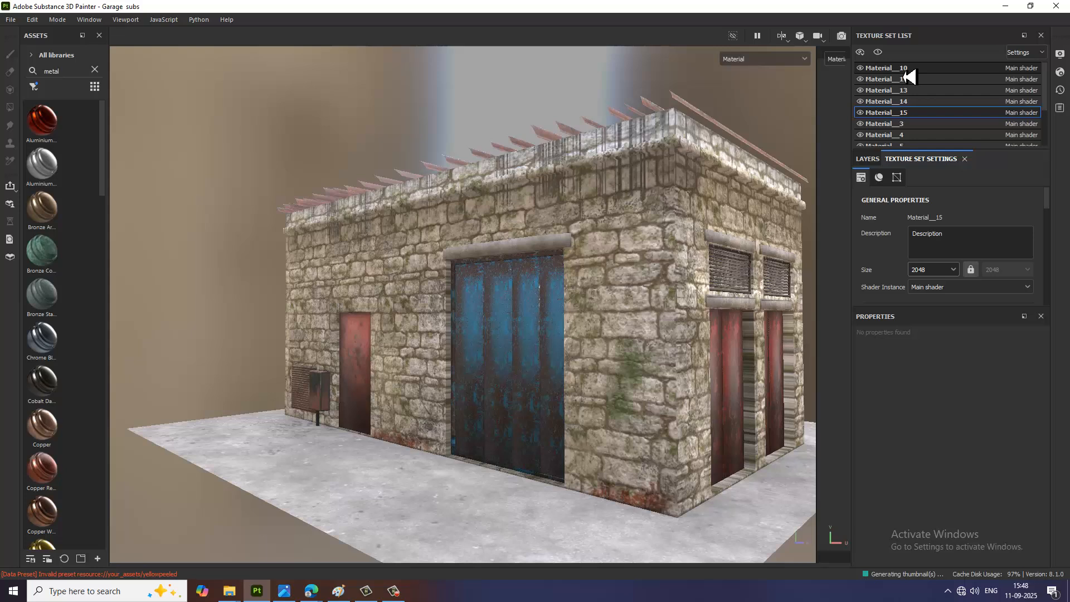
Step: Set the texture size of the Material__10 texture set to 2048
click(907, 71)
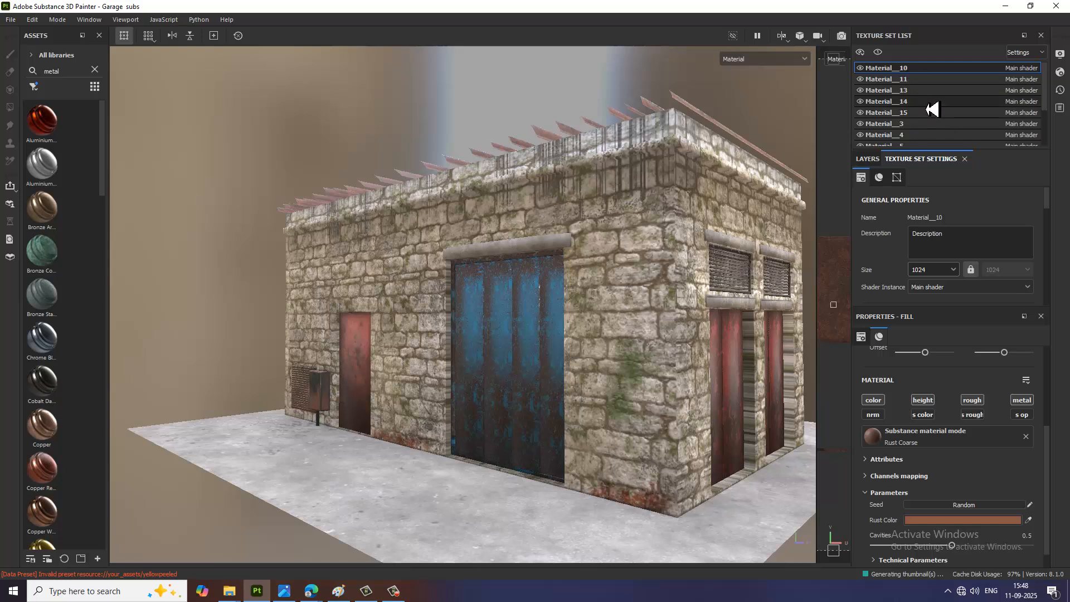
click(947, 270)
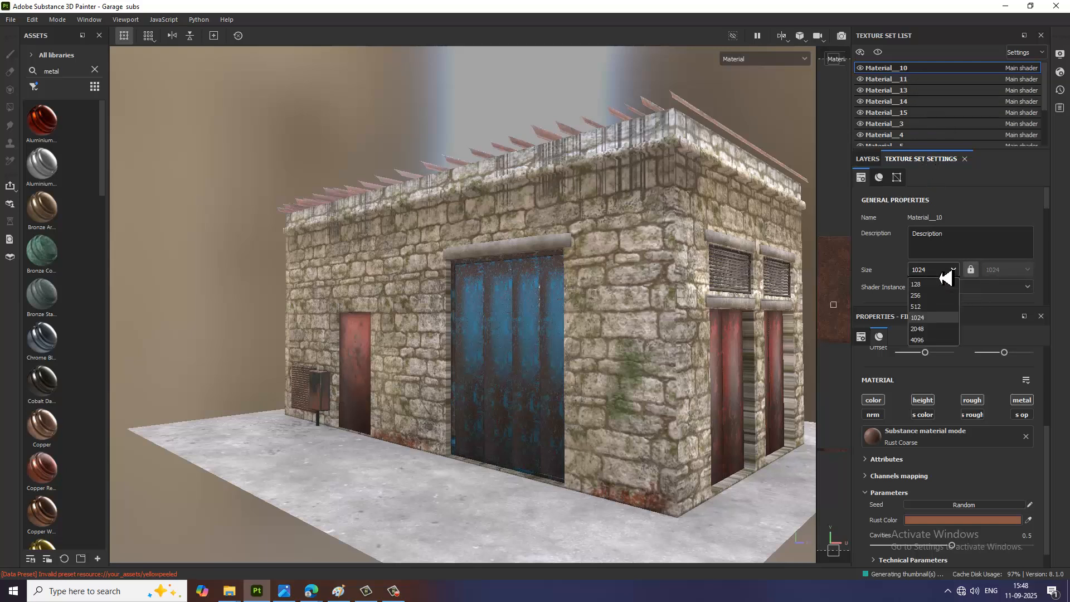
click(939, 329)
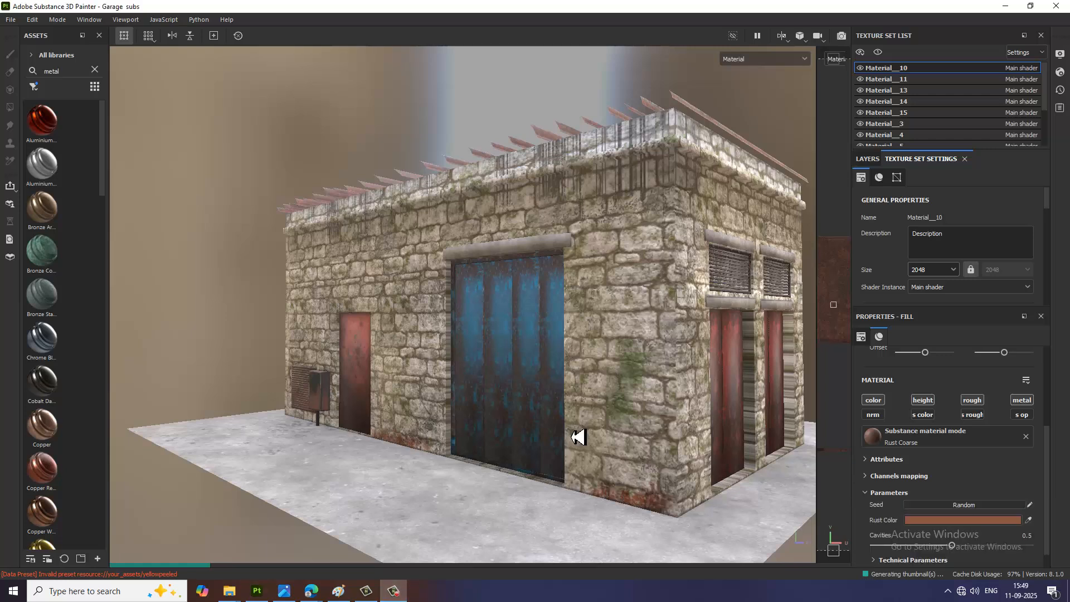
click(579, 438)
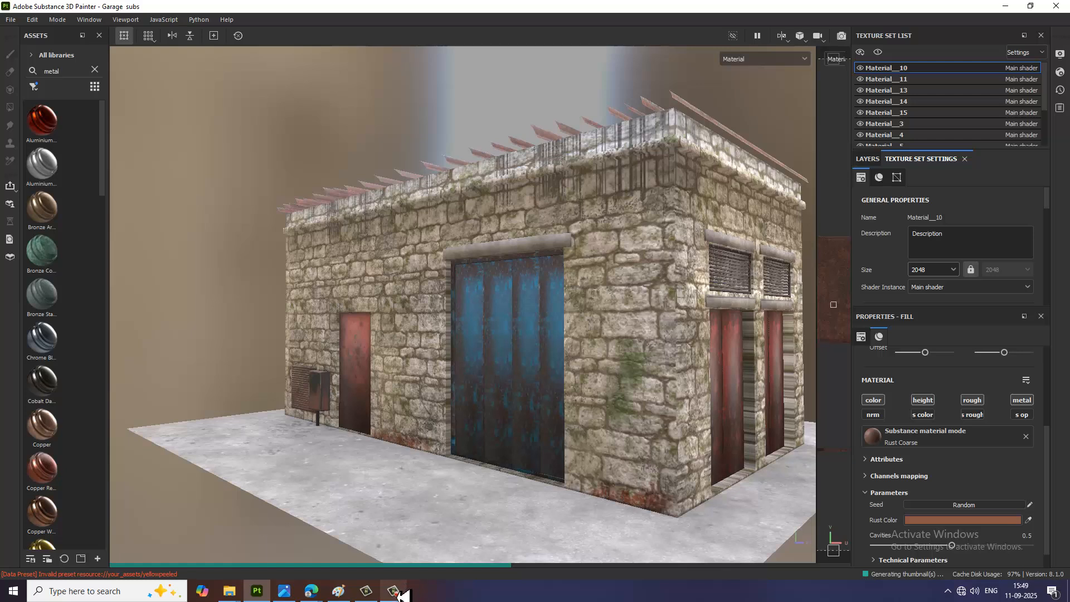
mouse_move(399, 593)
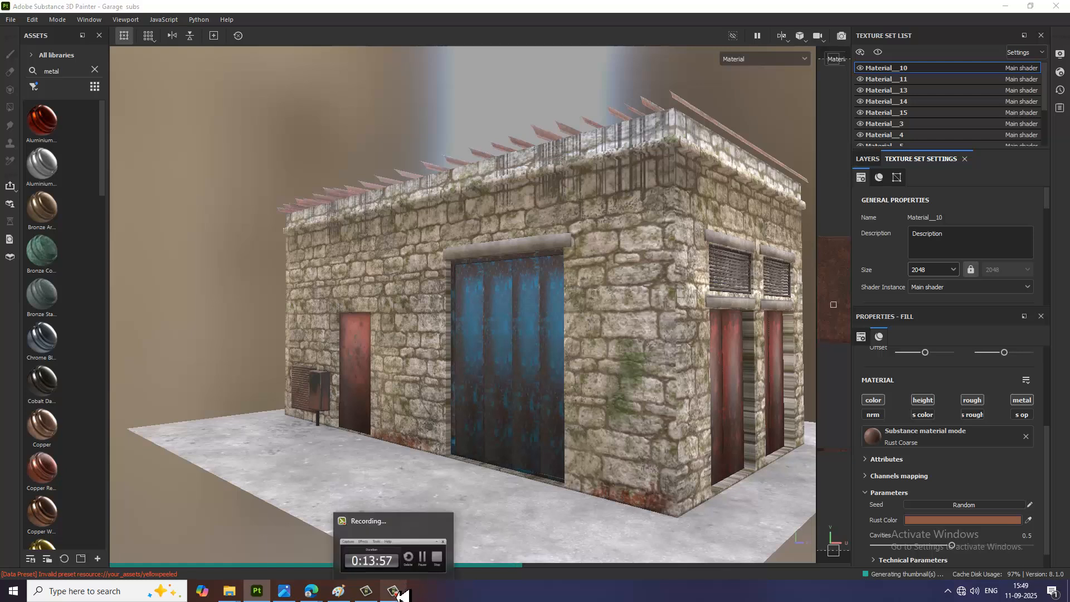